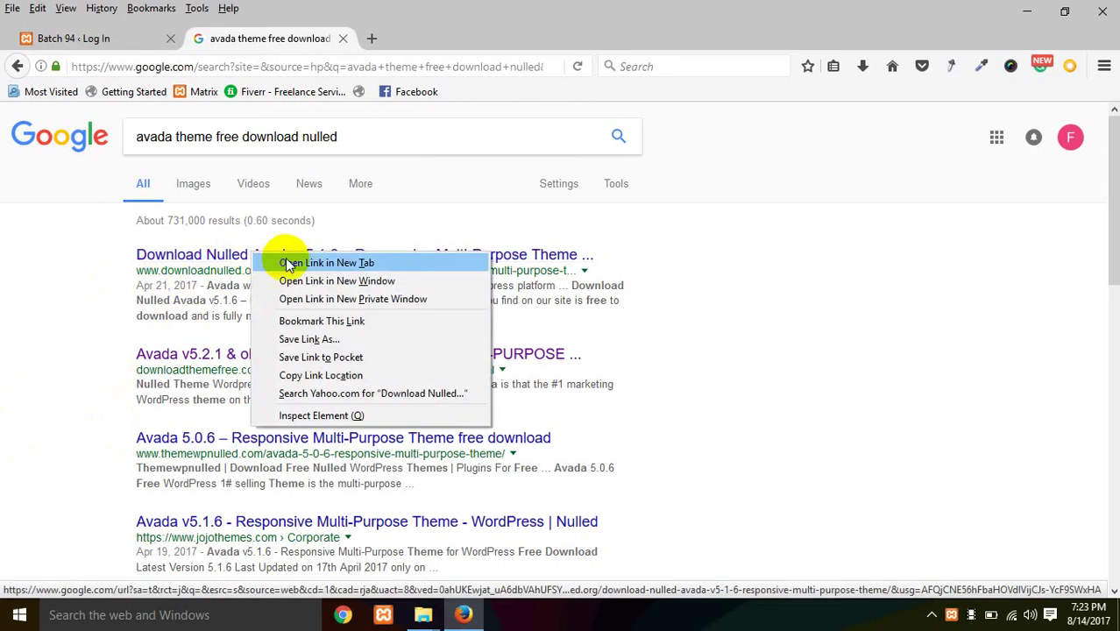
Step: Open the Download Nulled Avada v5.1.6 search result in a new tab and look through its download links
left_click(285, 258)
left_click(408, 42)
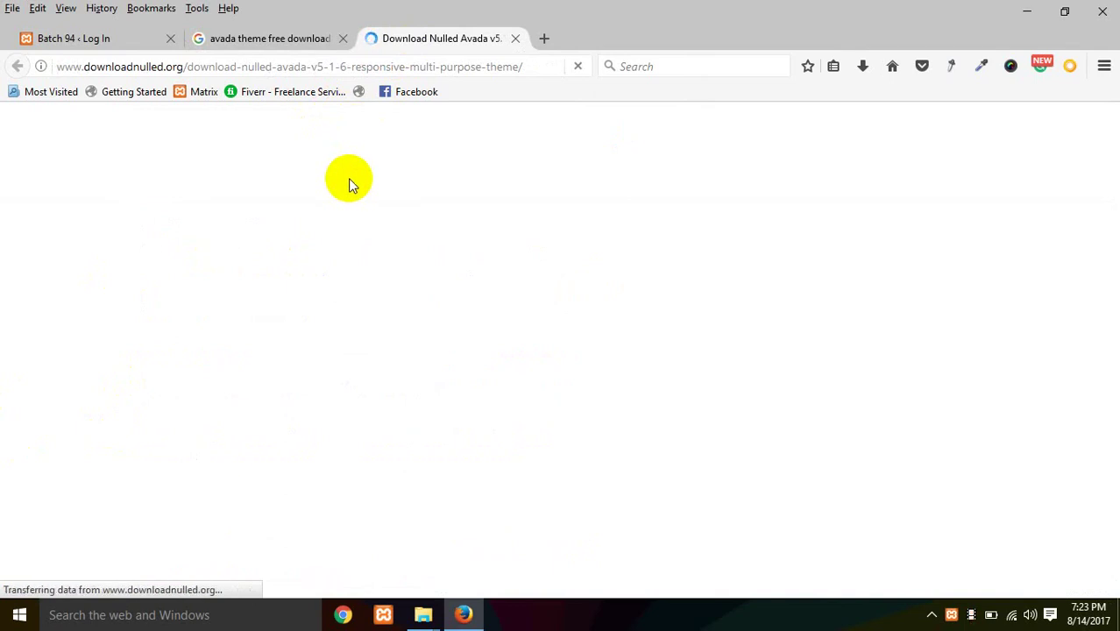
left_click(275, 38)
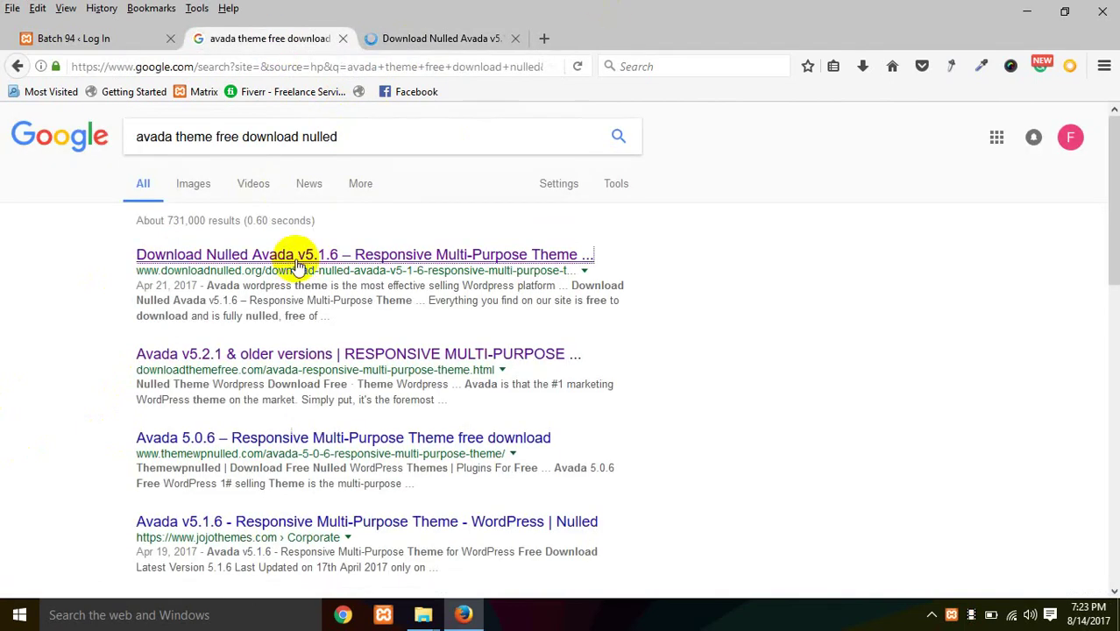
left_click(443, 37)
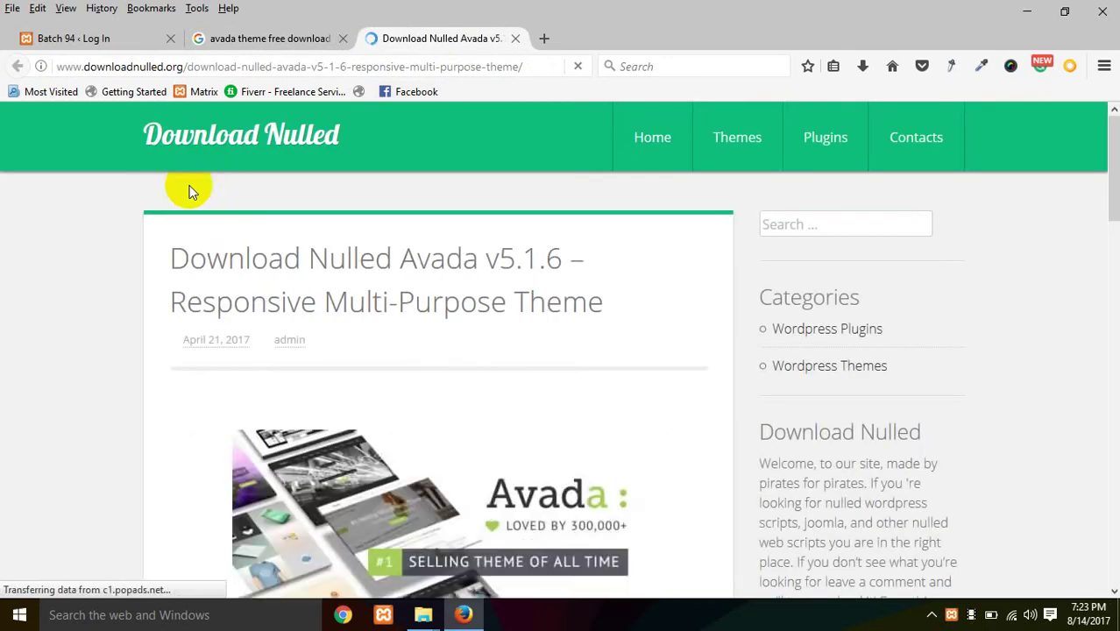
scroll(397, 300, "down", 15)
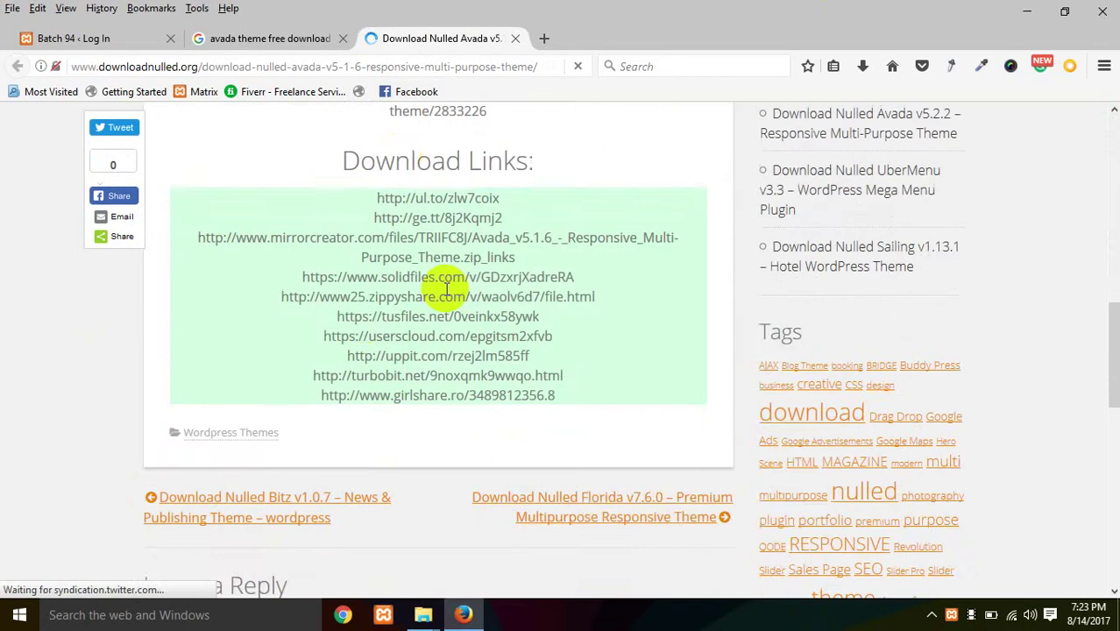
scroll(362, 295, "up", 5)
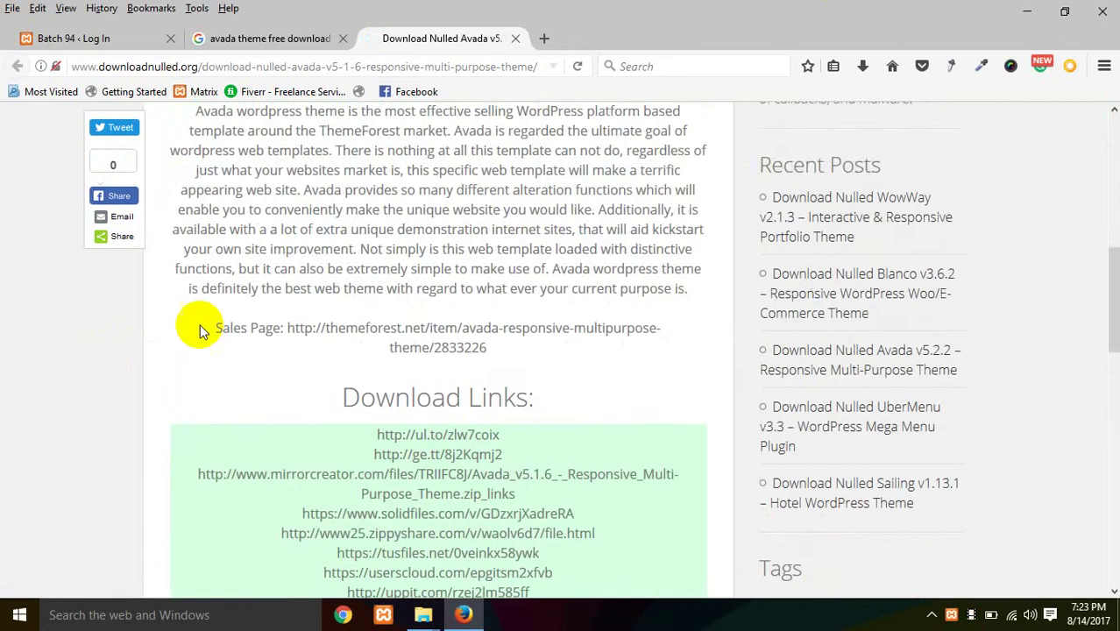
scroll(520, 325, "down", 2)
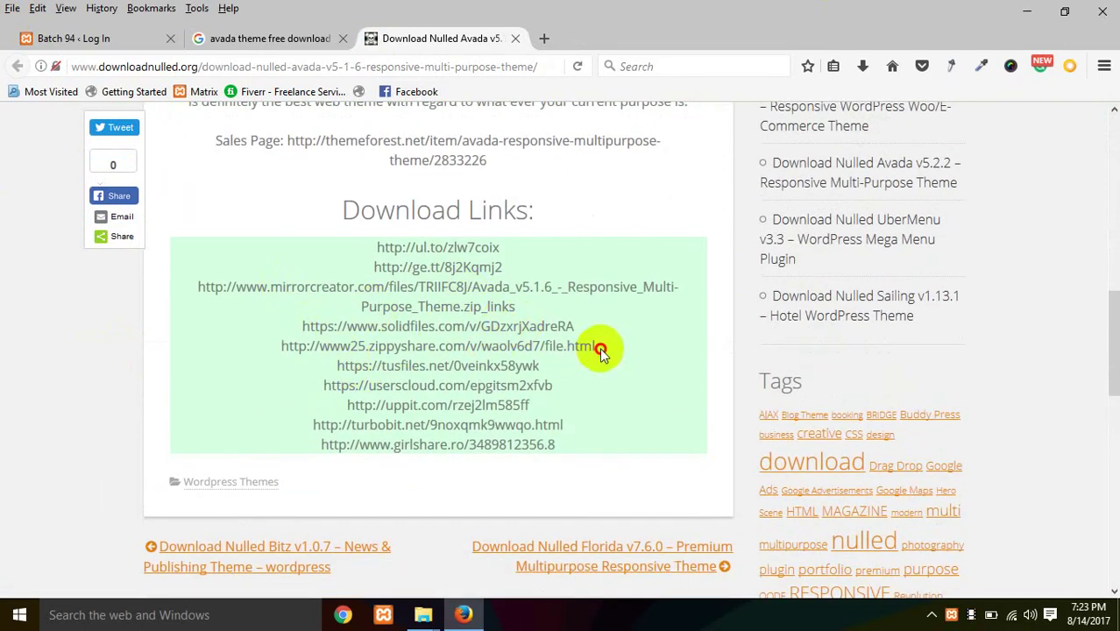
Step: View the theme's zippyshare download page in a new tab, and close both theme pages to return to the search results
left_click_drag(598, 347, 275, 346)
key("ctrl+c")
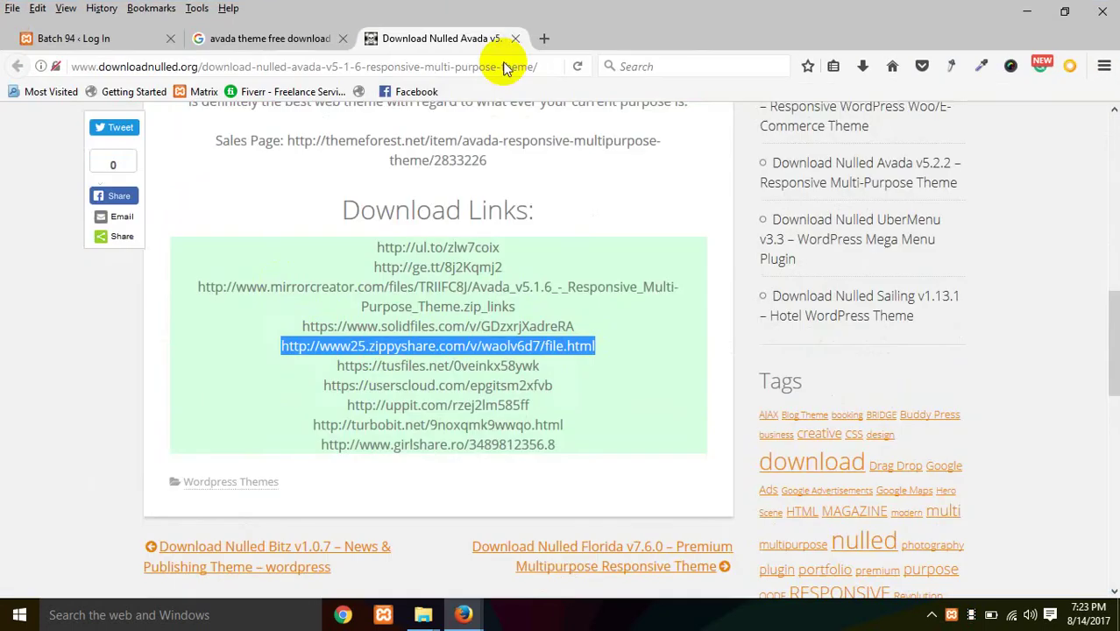
left_click(545, 41)
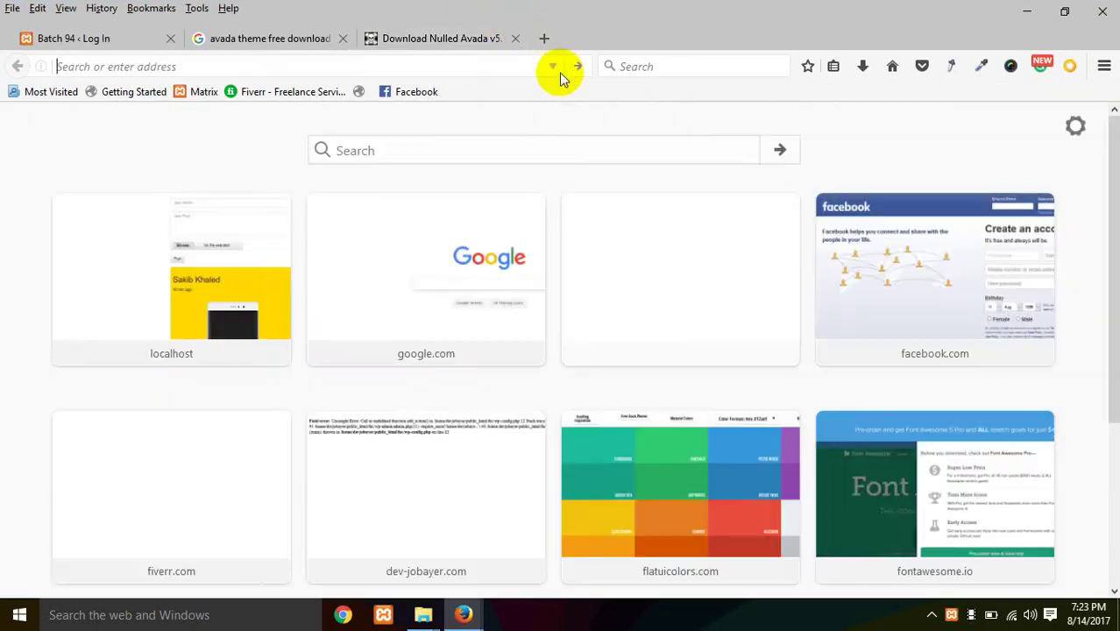
key("ctrl+v")
key("Return")
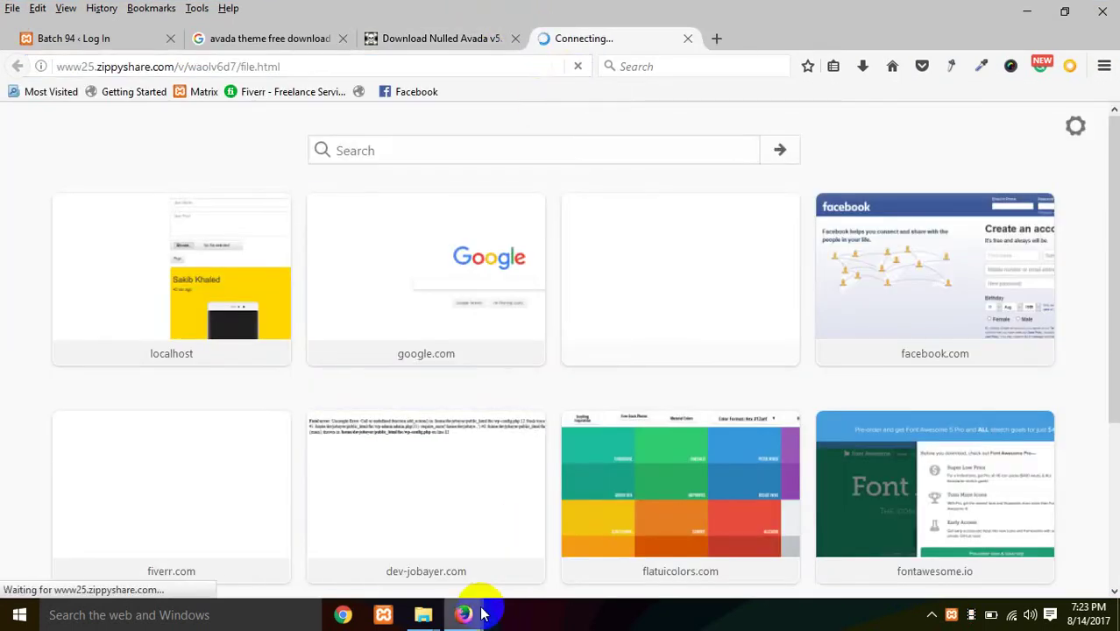
mouse_move(464, 614)
left_click(624, 491)
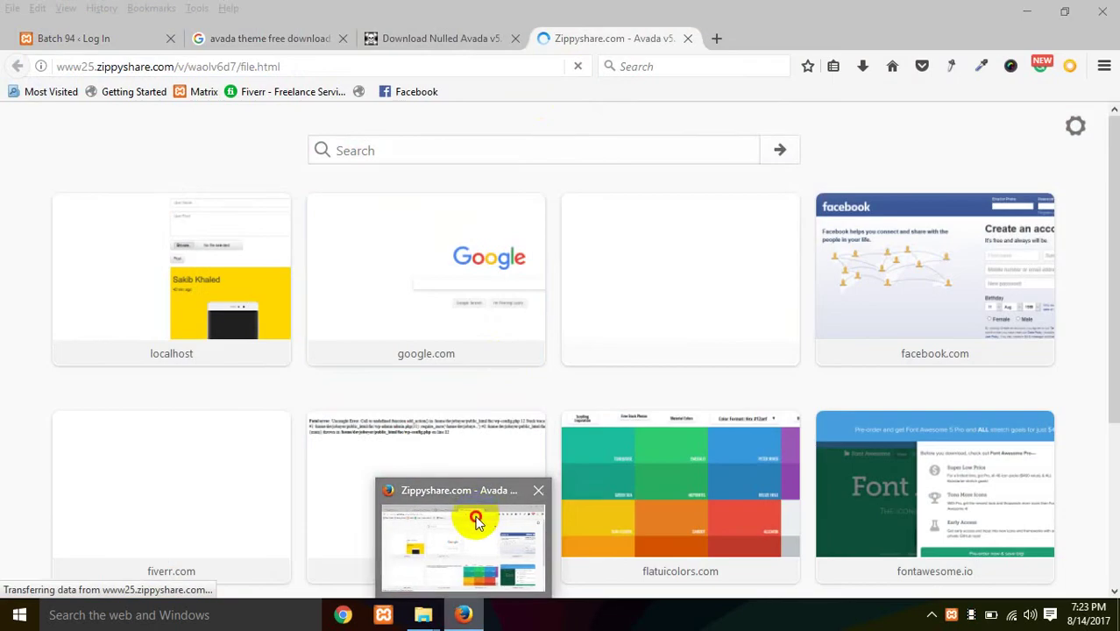
left_click(475, 520)
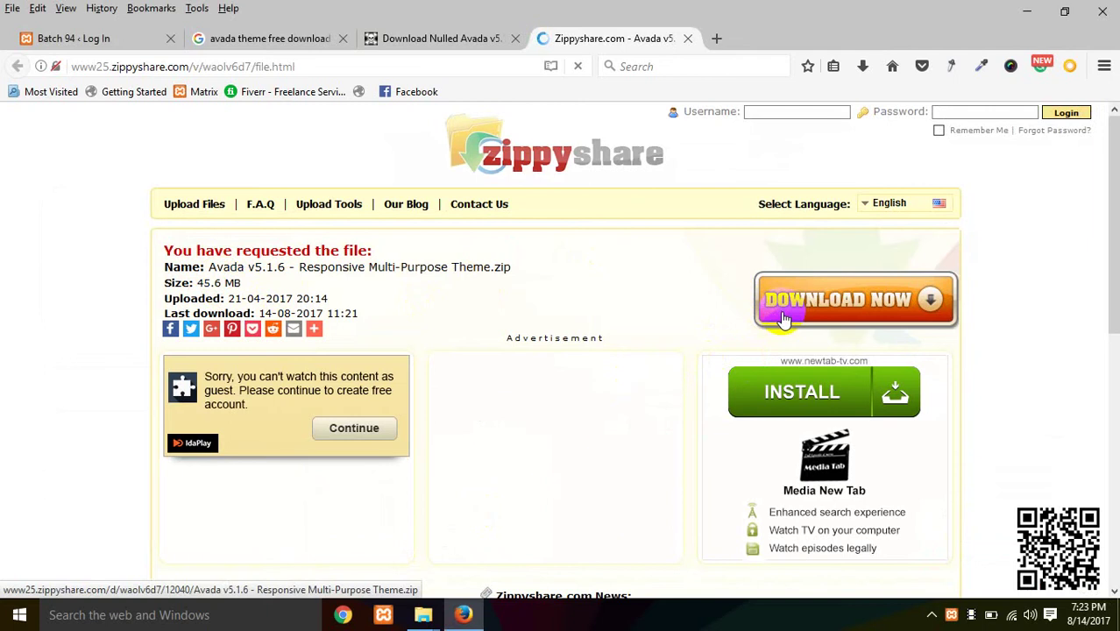
left_click(688, 38)
left_click(516, 38)
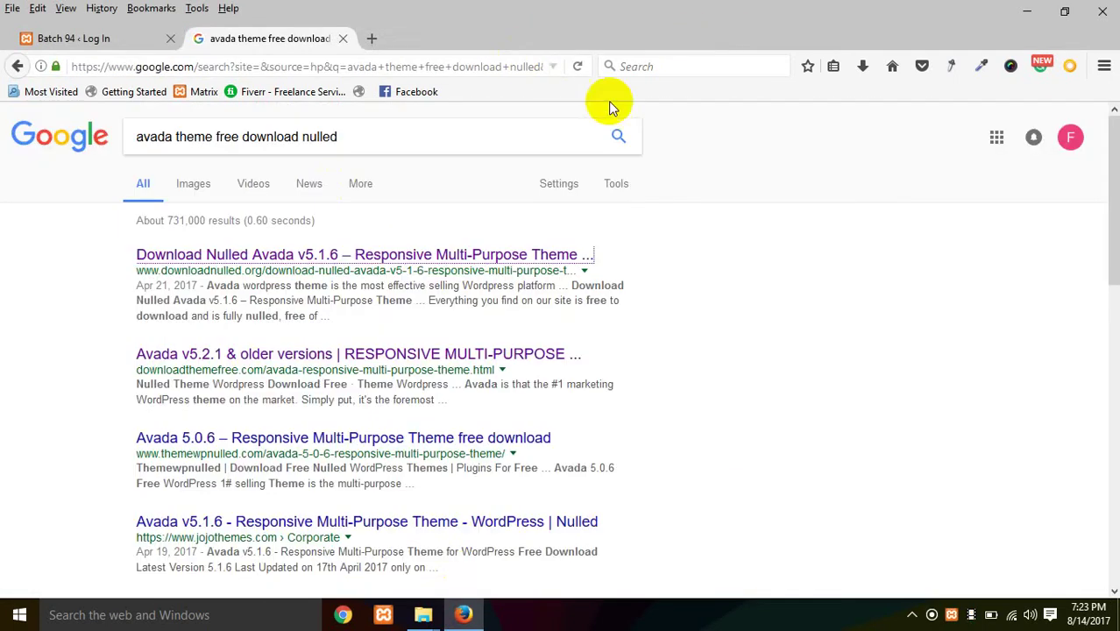
Step: Switch to File Explorer and open the class 19 folder inside WordPress Batch 94
mouse_move(423, 614)
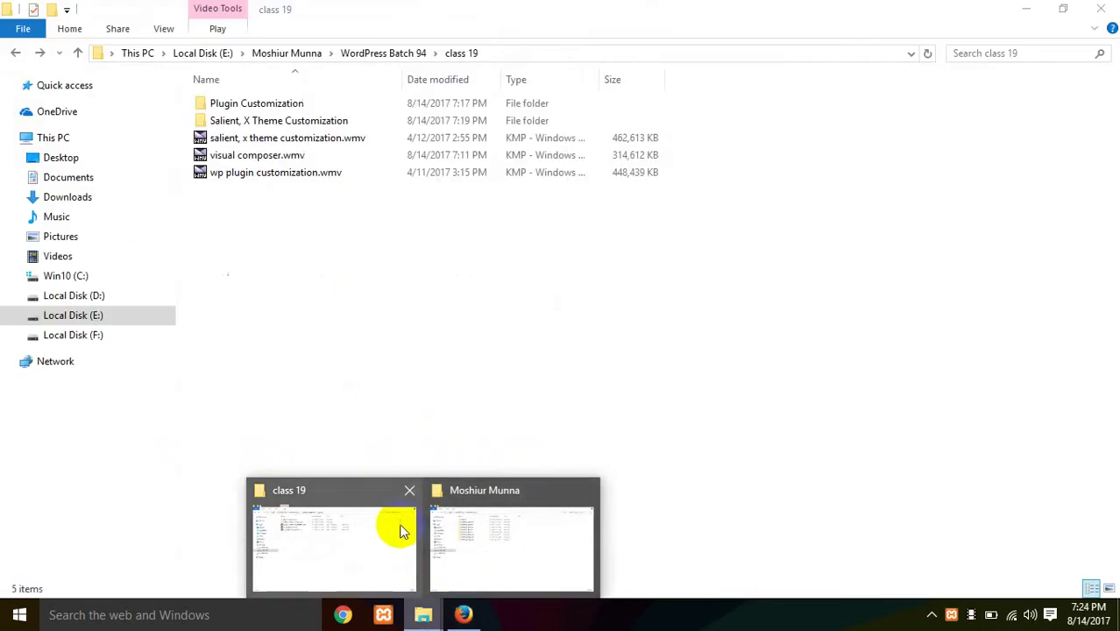
left_click(391, 529)
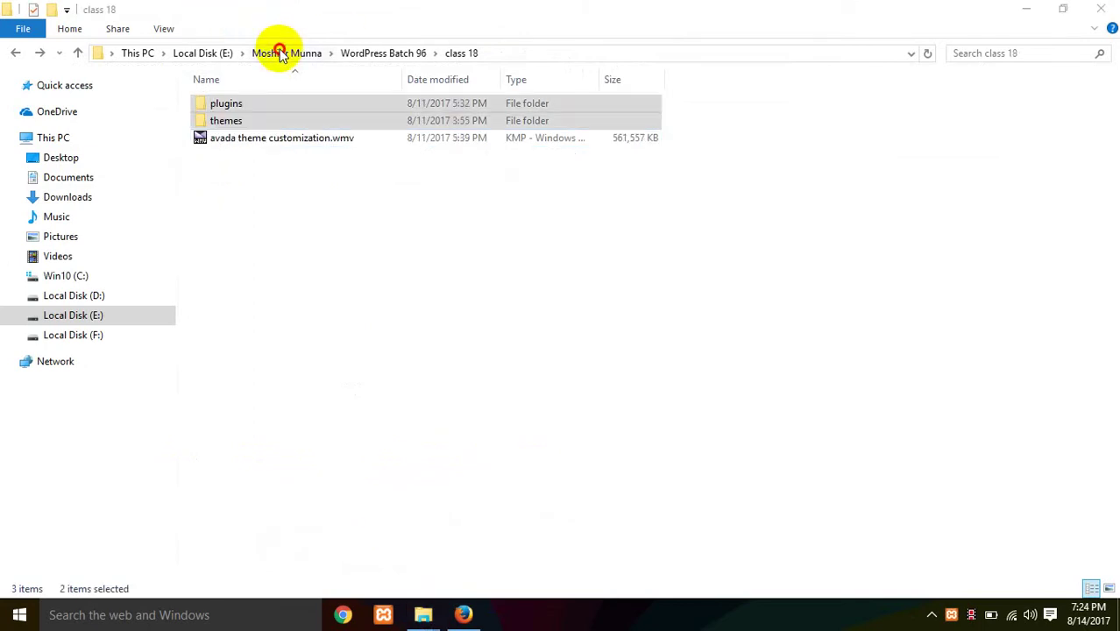
left_click(280, 54)
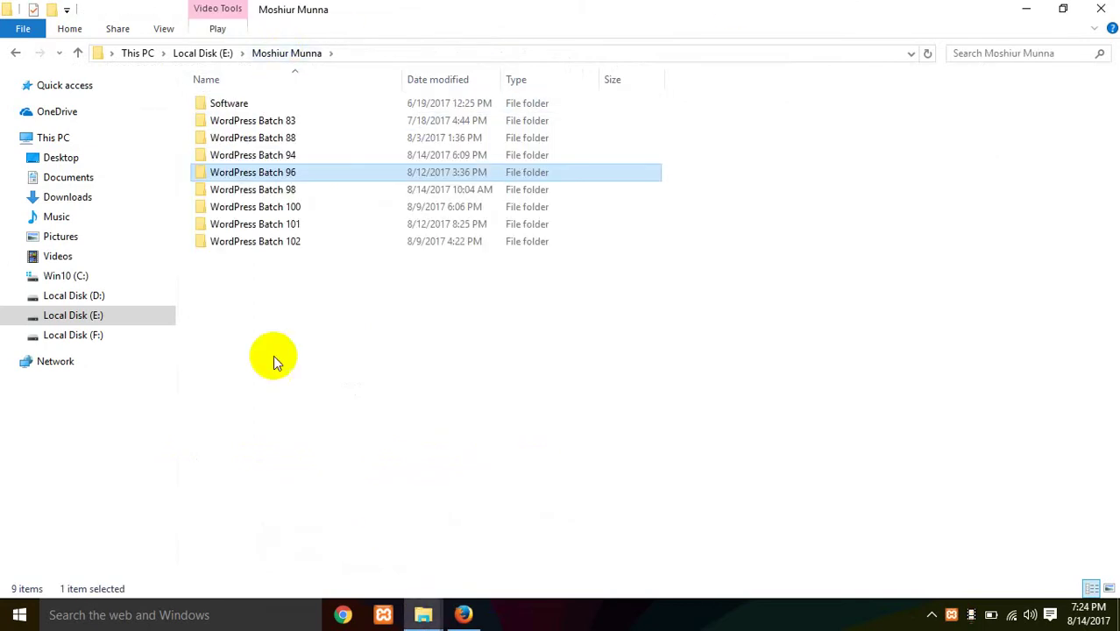
double_click(286, 158)
double_click(220, 414)
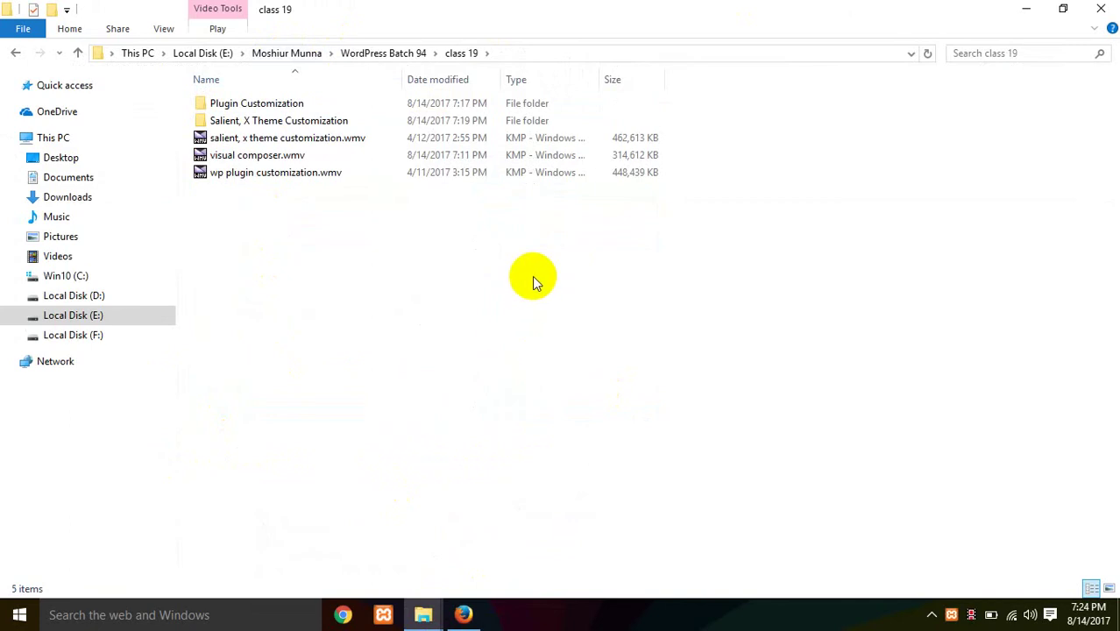
right_click(279, 281)
mouse_move(350, 480)
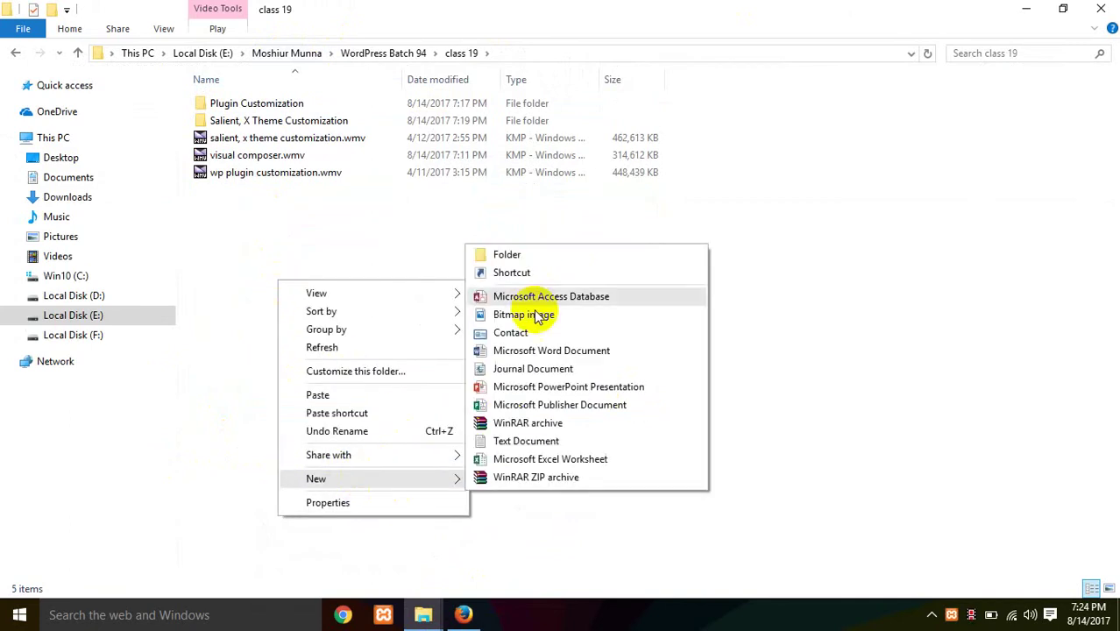
left_click(508, 256)
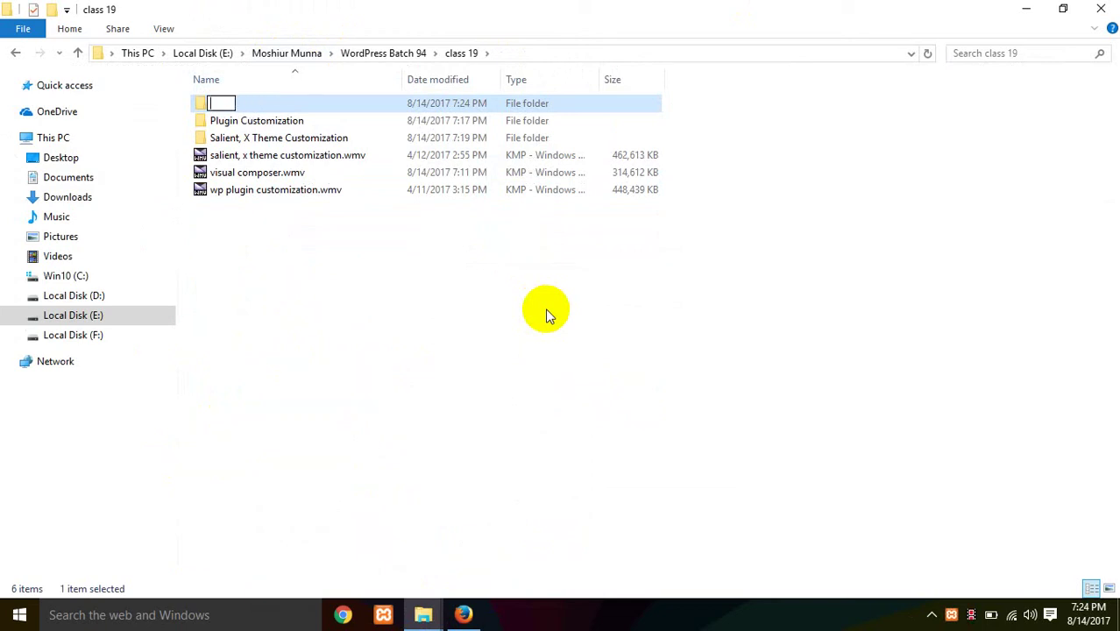
left_click(358, 366)
left_click(265, 102)
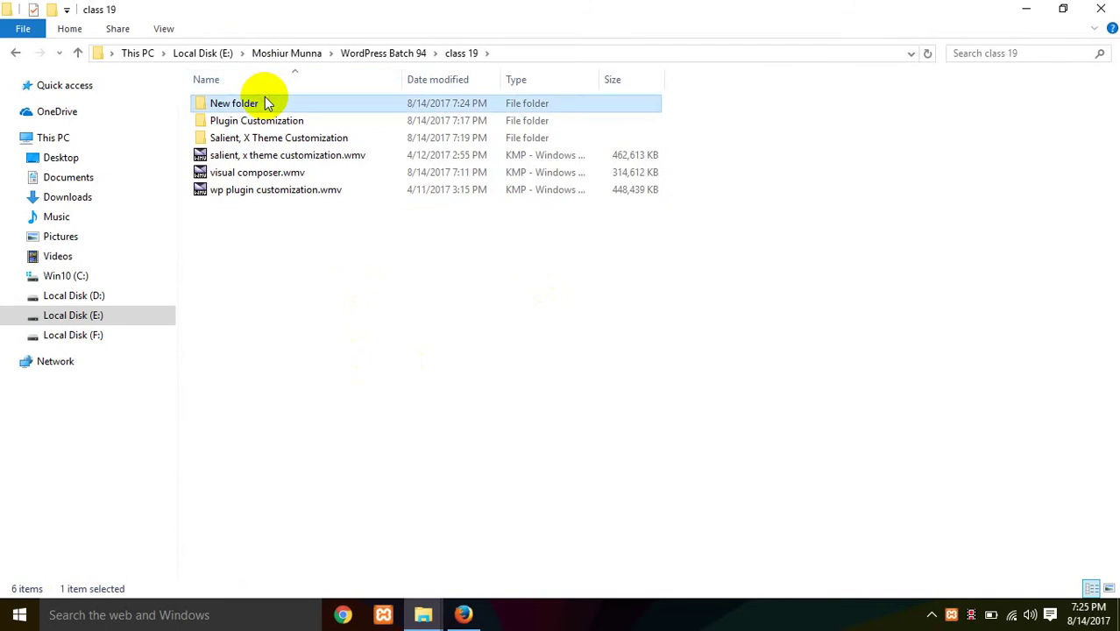
key("Delete")
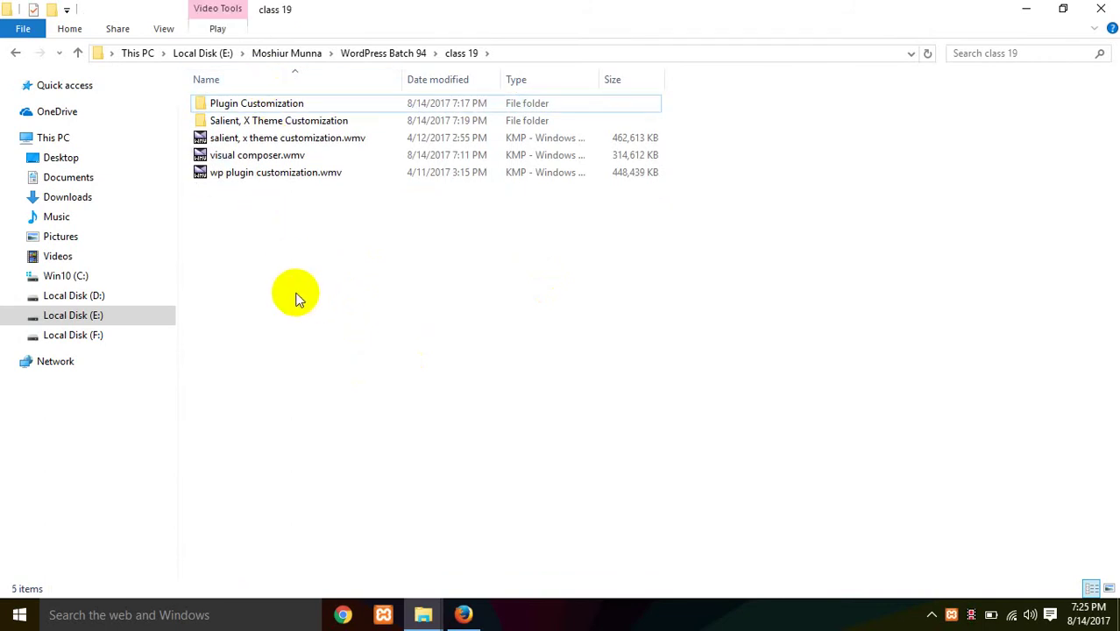
Step: Paste the copied plugins and themes folders into class 19 and minimize the copy progress window
key("ctrl+v")
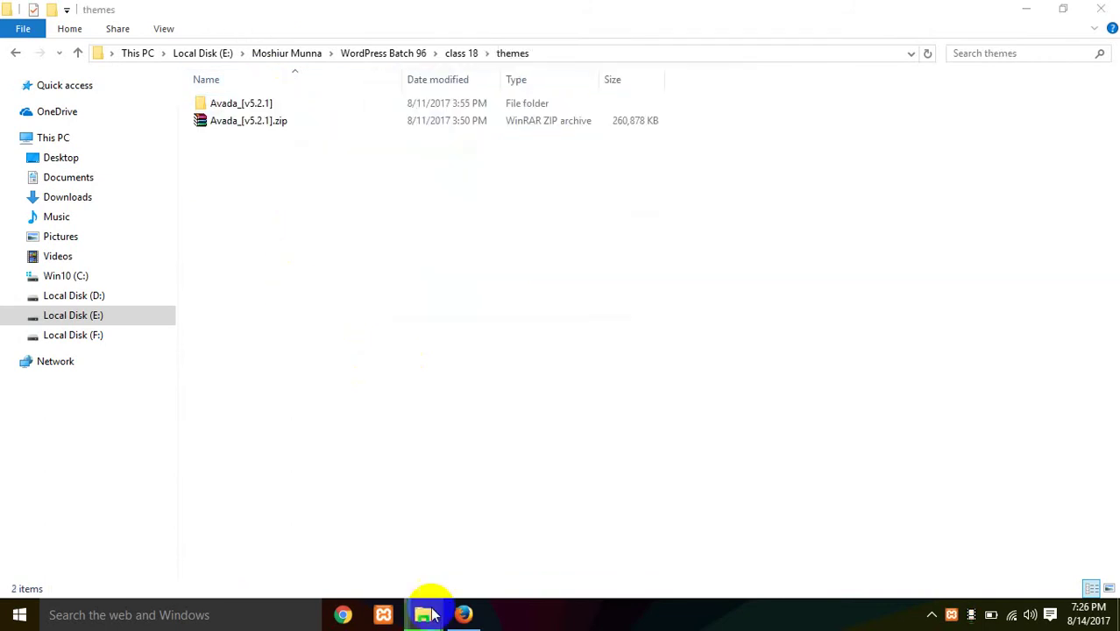
mouse_move(429, 614)
left_click(579, 520)
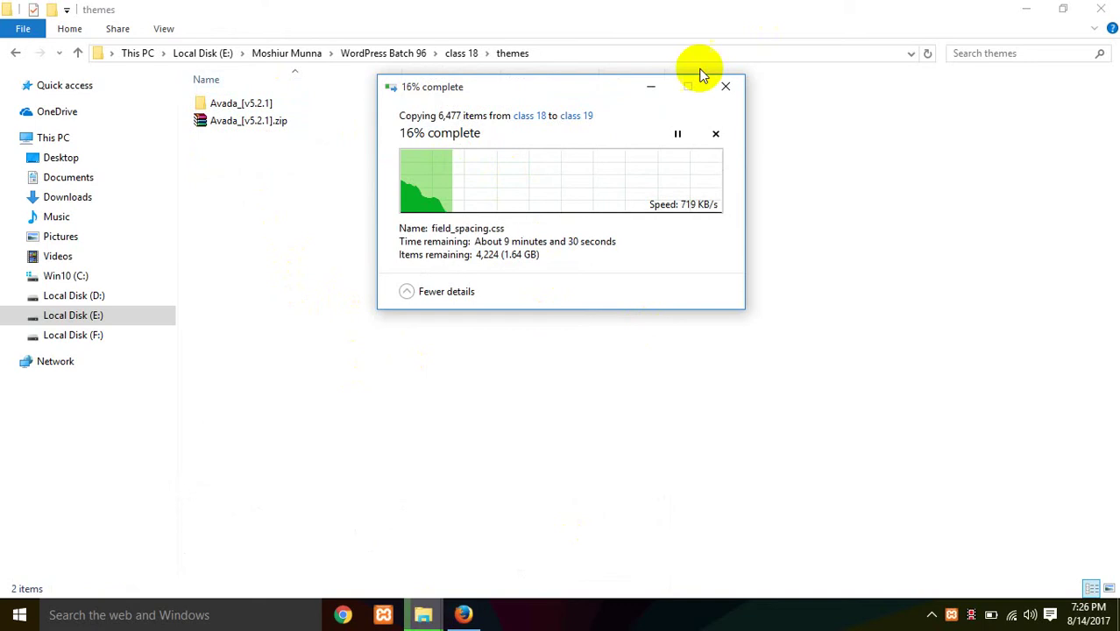
left_click(651, 88)
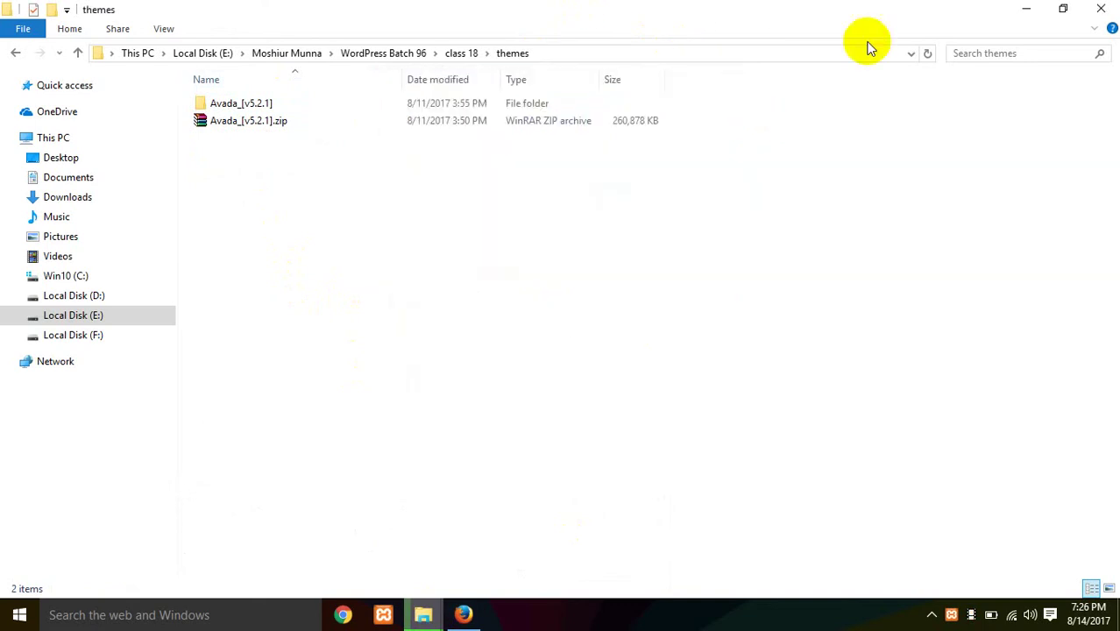
Step: Look inside the nested Avada_[v5.2.1] folders and return to the class 18 folder
double_click(255, 106)
double_click(261, 105)
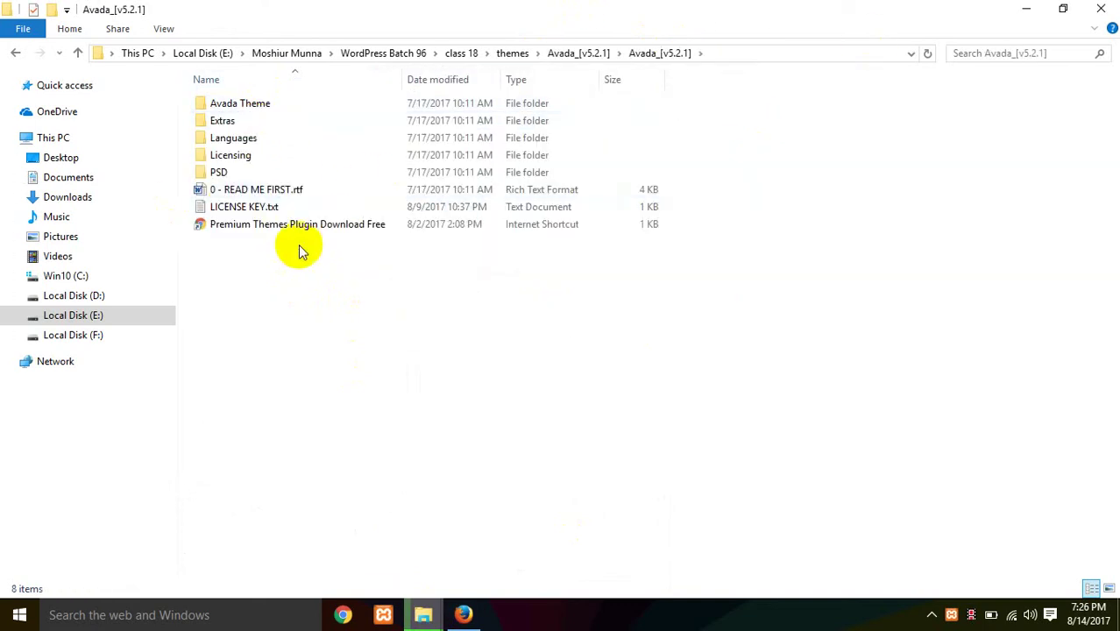
key("alt+Up")
key("alt+Up")
key("alt+Up")
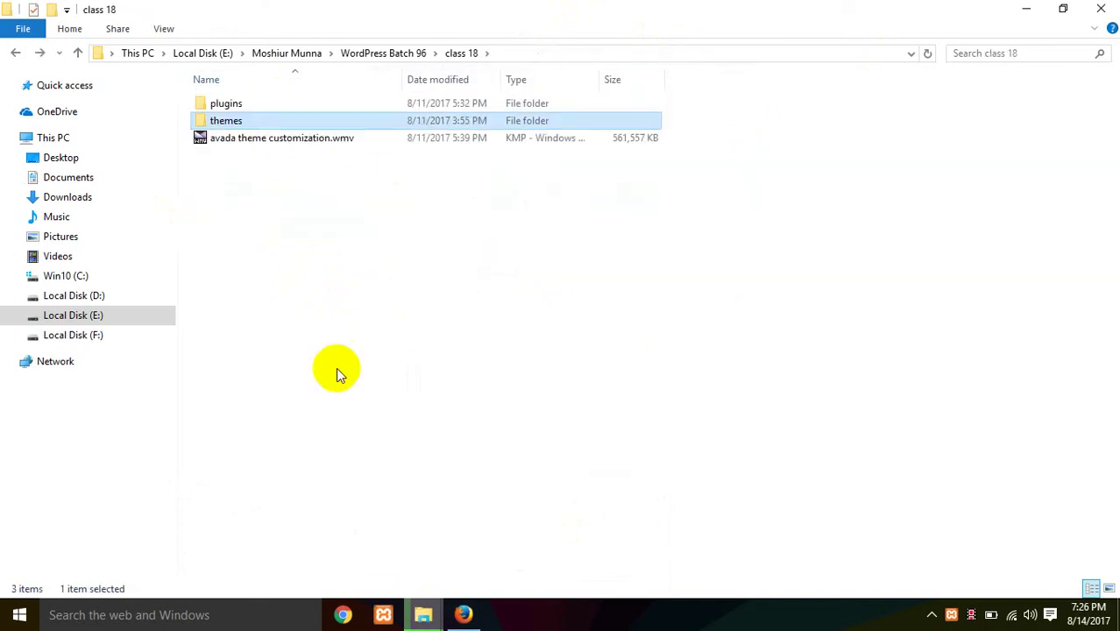
Step: Open the Avada Theme folder within the nested Avada_[v5.2.1] folders under class 18's themes folder
double_click(225, 120)
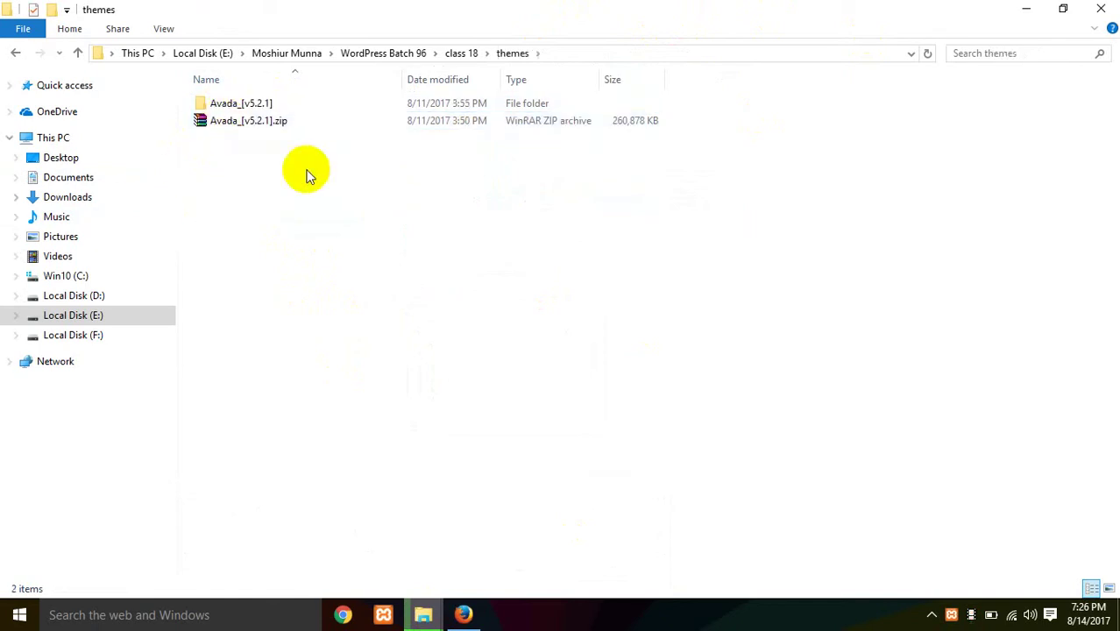
left_click(225, 124)
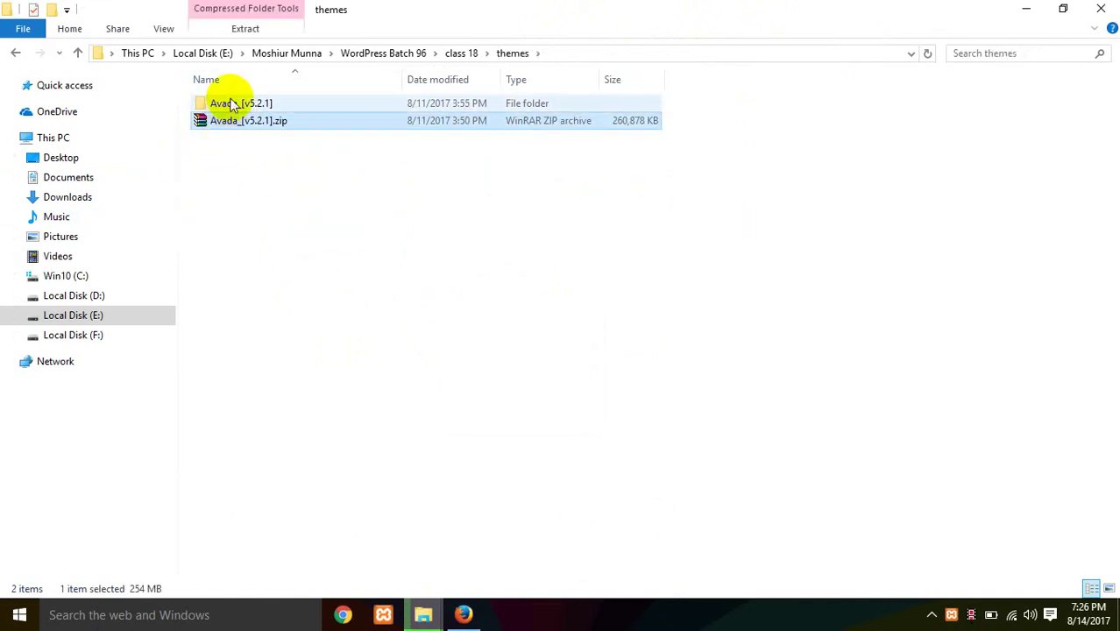
double_click(233, 106)
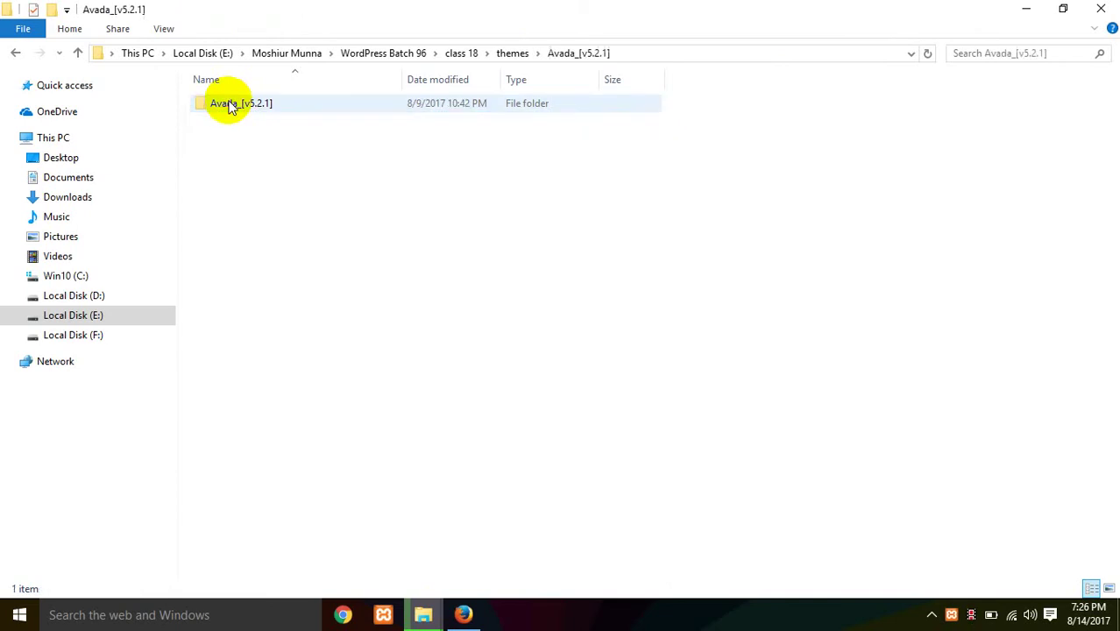
double_click(250, 106)
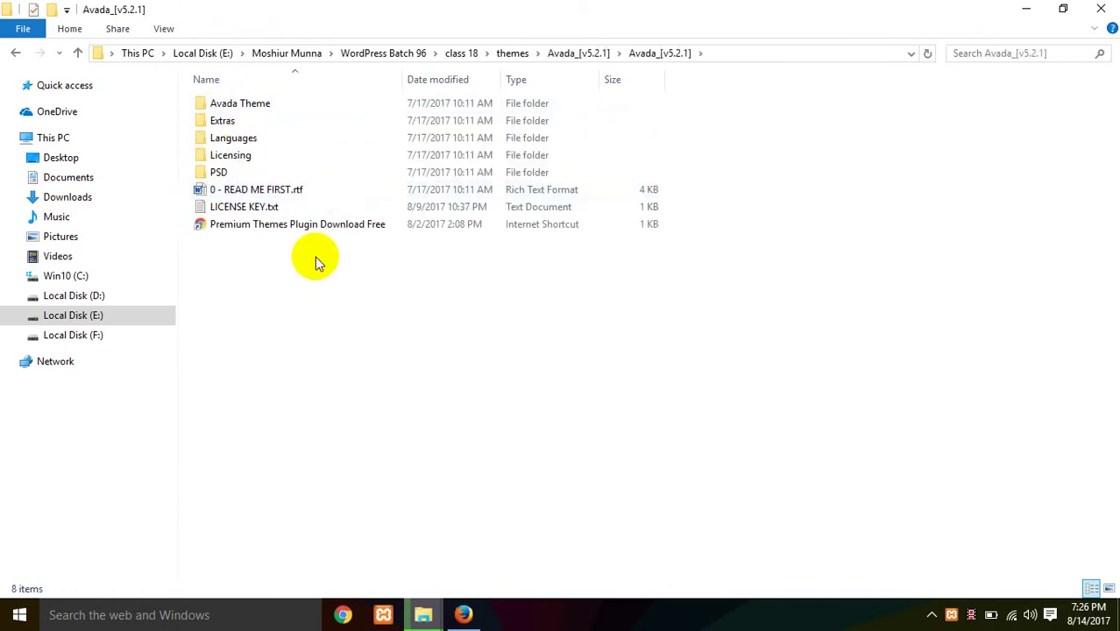
double_click(241, 107)
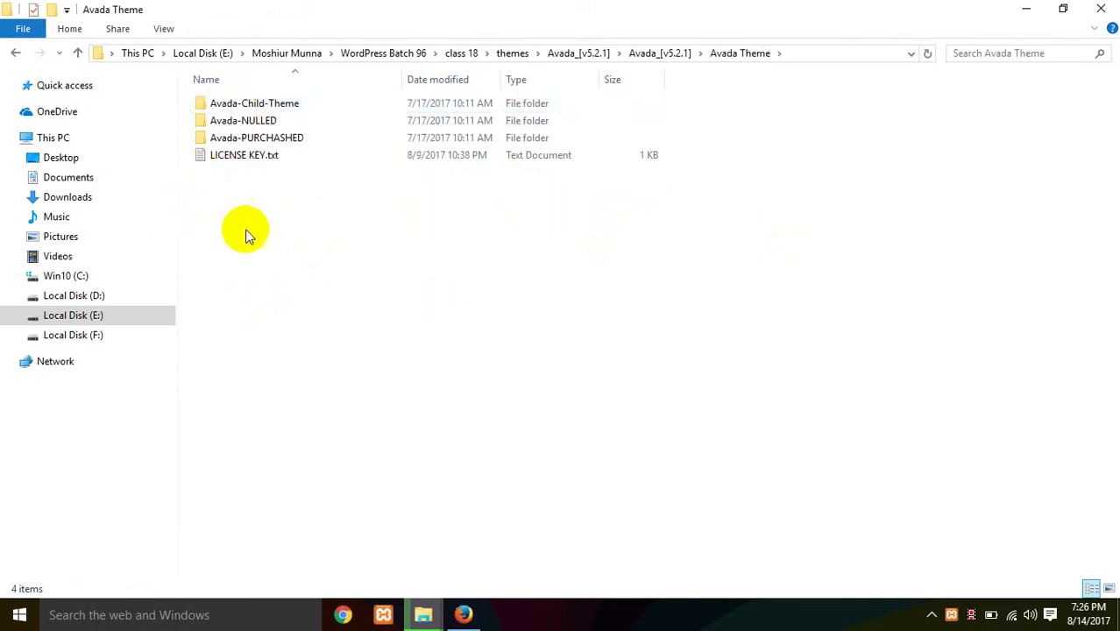
Step: Examine the contents of the Avada-NULLED folder and return to the Avada Theme folder
left_click(269, 120)
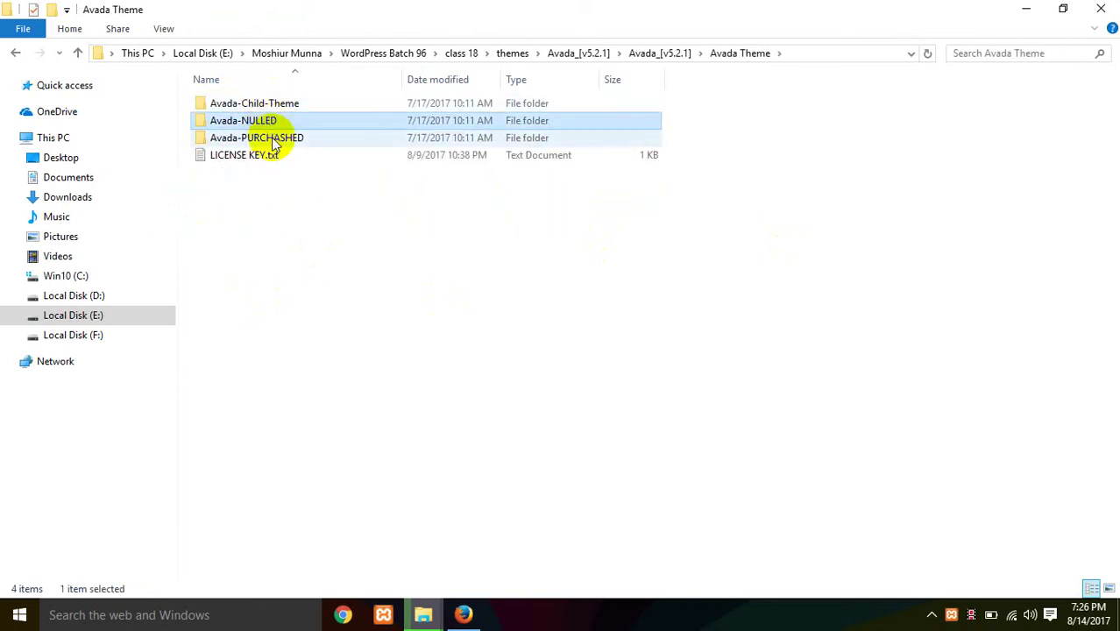
left_click(273, 141)
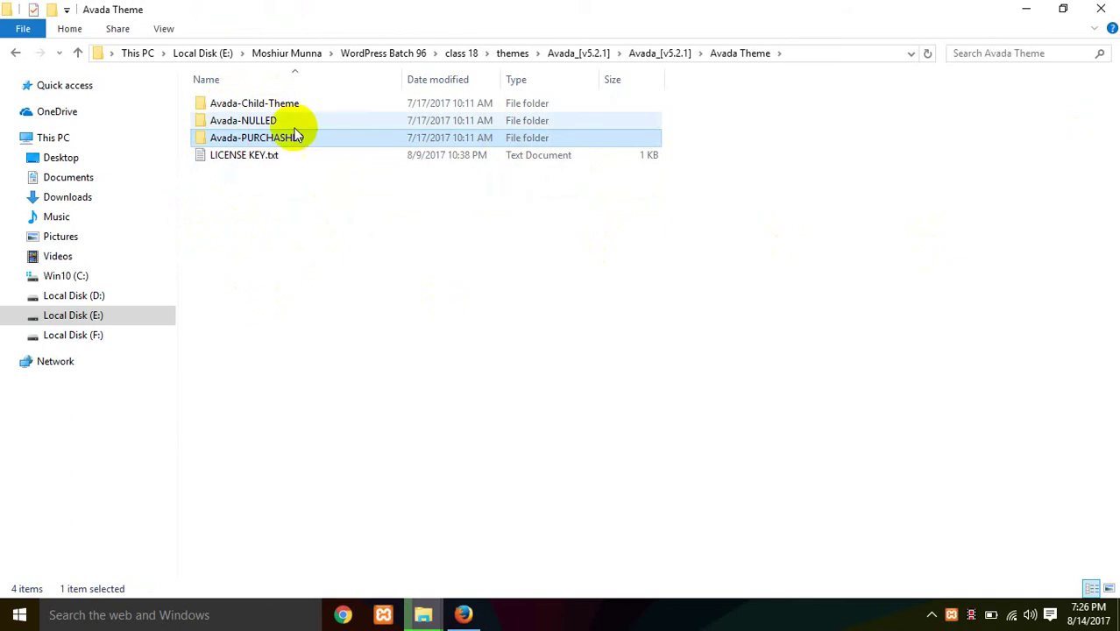
double_click(245, 124)
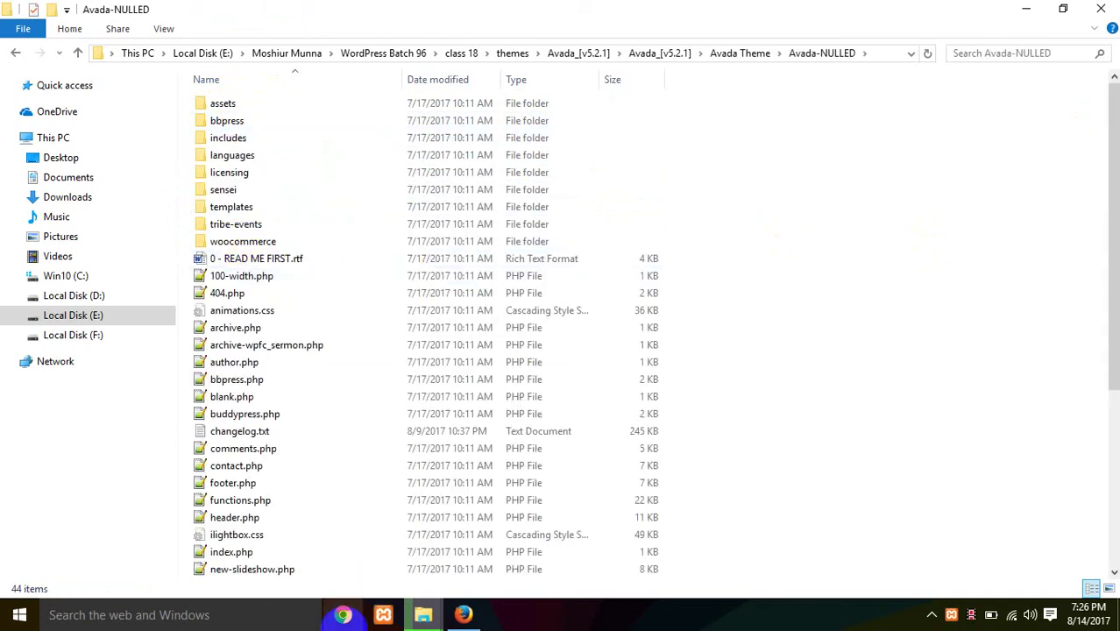
key("BackSpace")
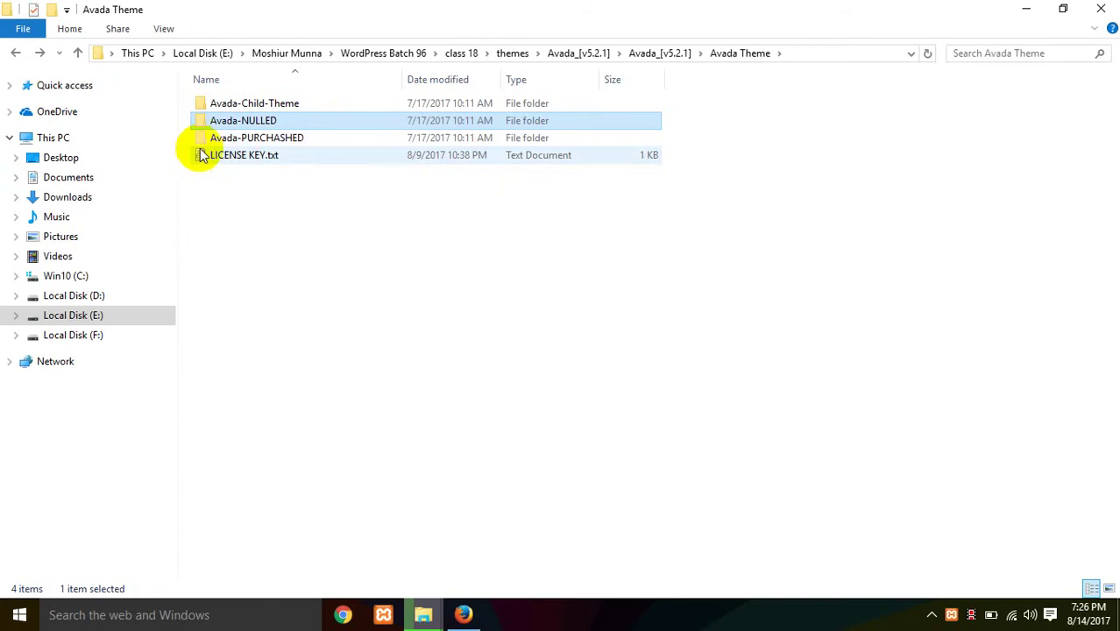
Step: Copy the Avada-NULLED folder from the Avada Theme folder and clear the open windows to reach the desktop
right_click(221, 129)
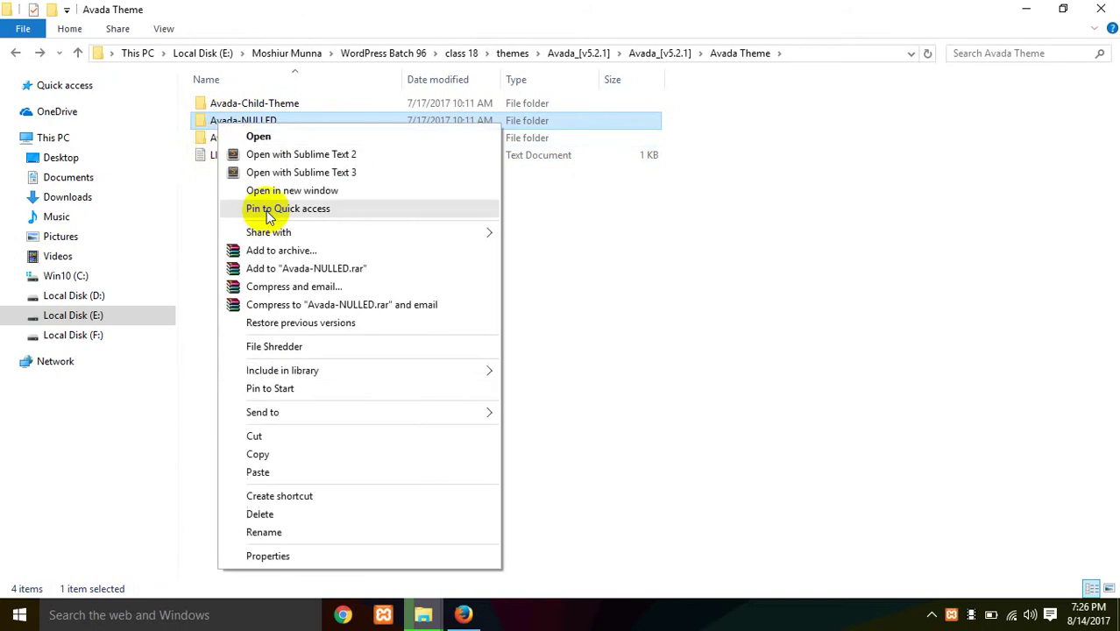
left_click(290, 458)
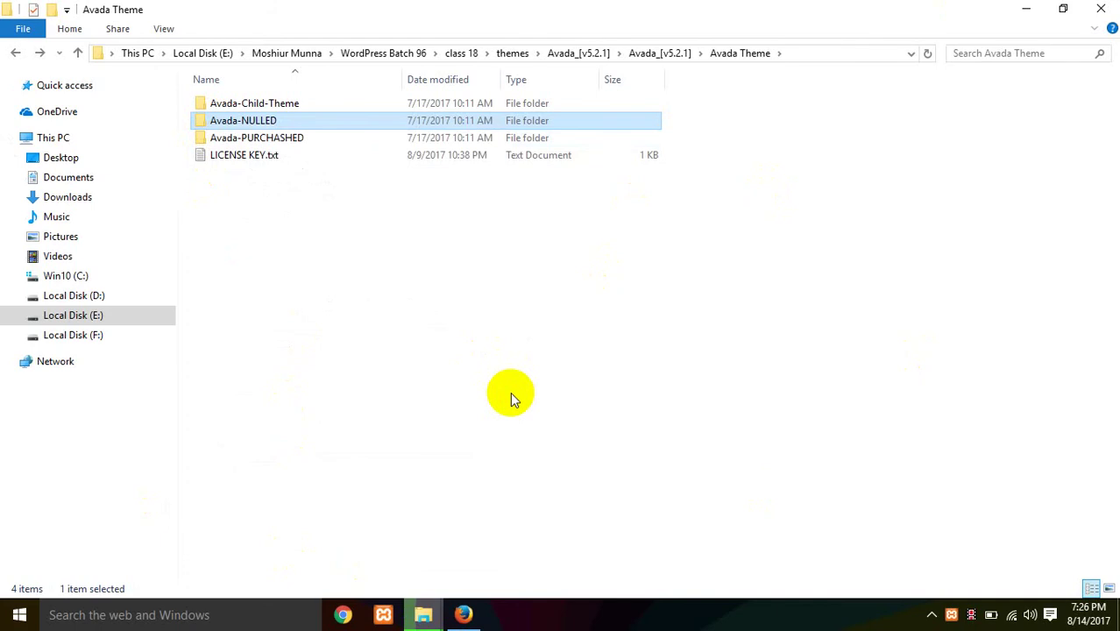
left_click(1095, 7)
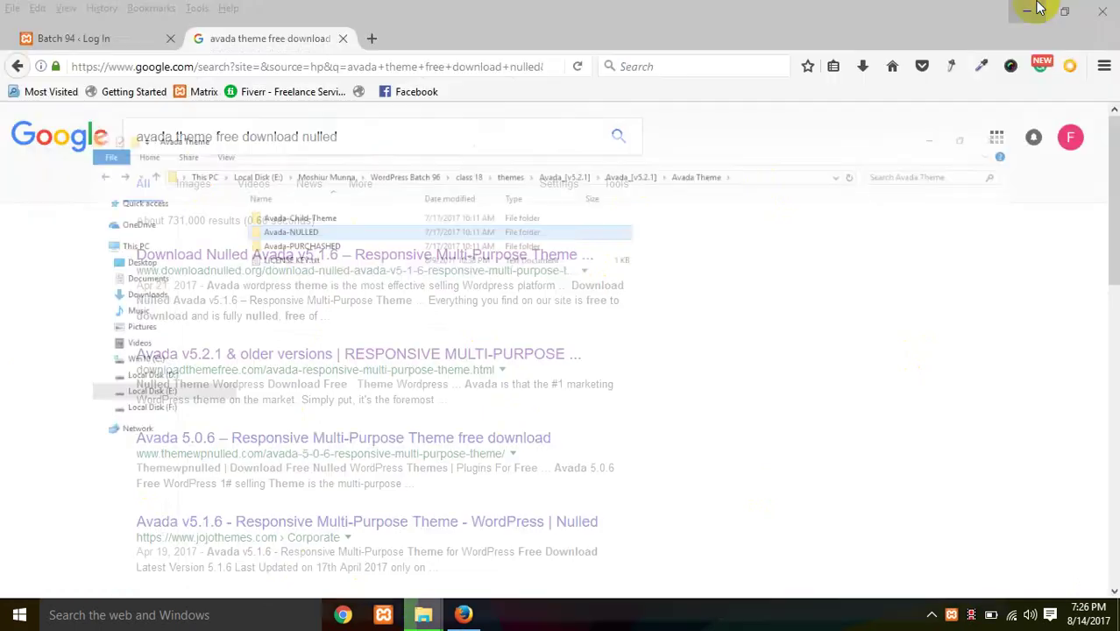
left_click(1031, 7)
left_click(1036, 7)
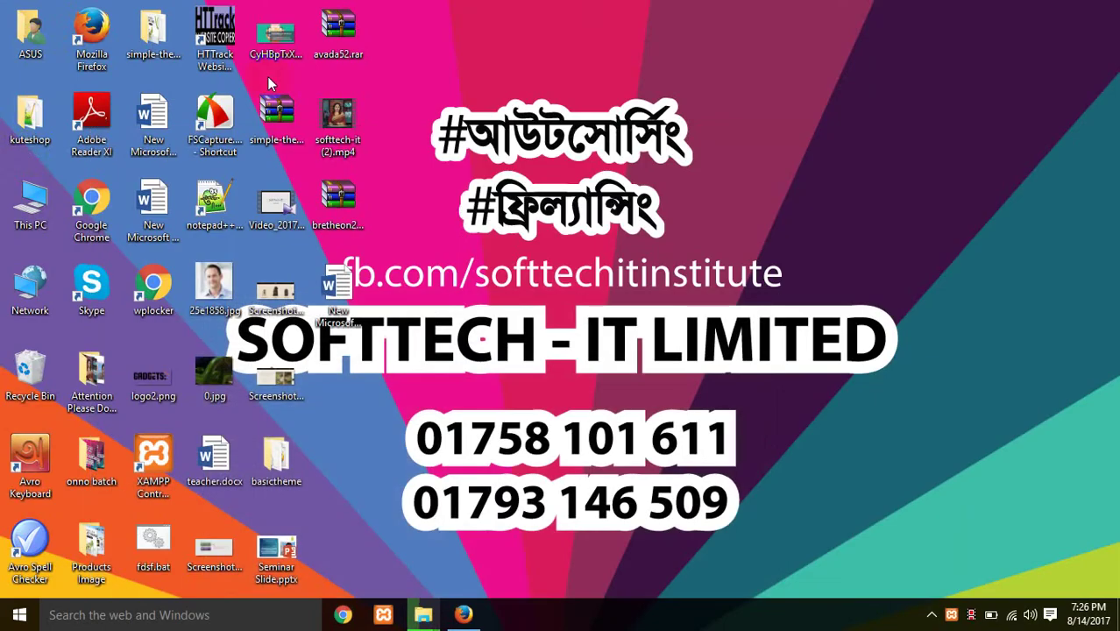
Step: Open the WordPress themes folder at Win10 (C:) > xampp > htdocs > batch94 > wp-content > themes
double_click(30, 200)
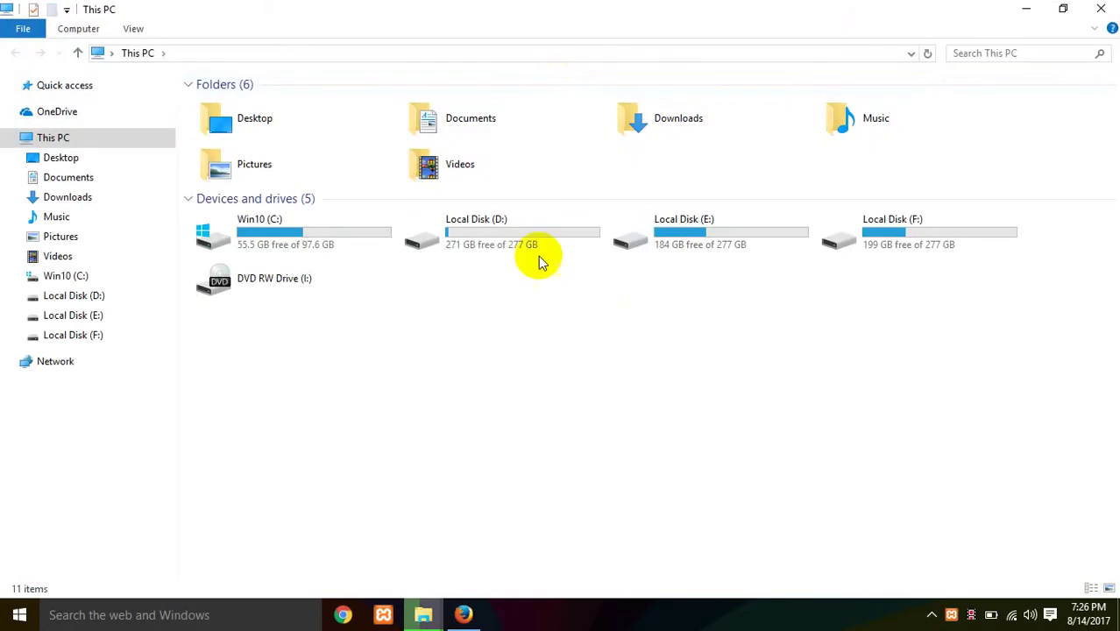
double_click(342, 236)
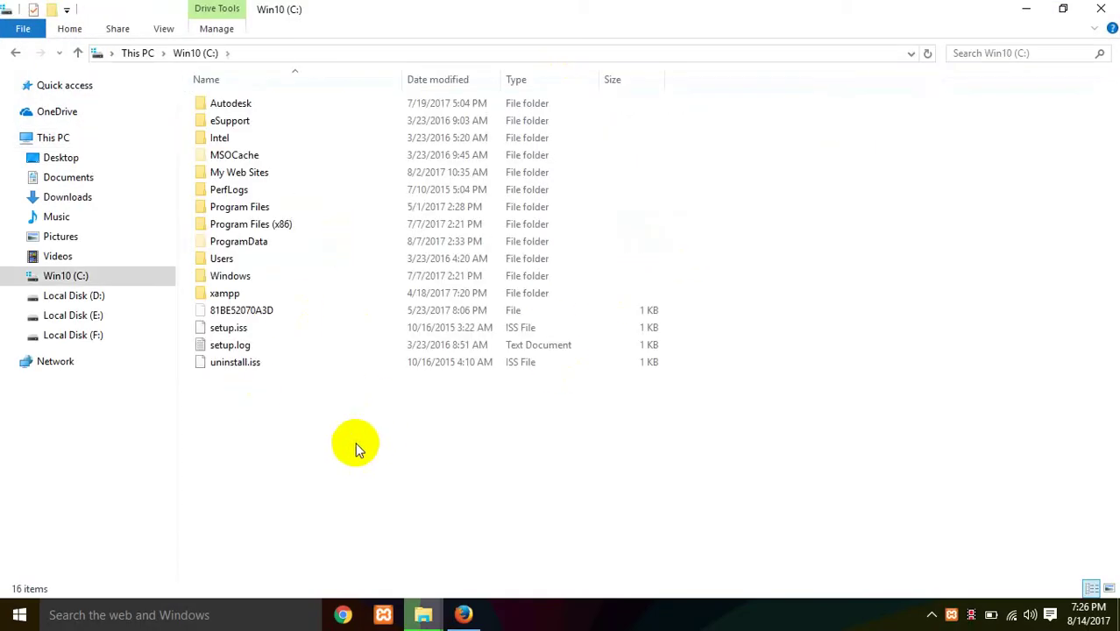
double_click(225, 292)
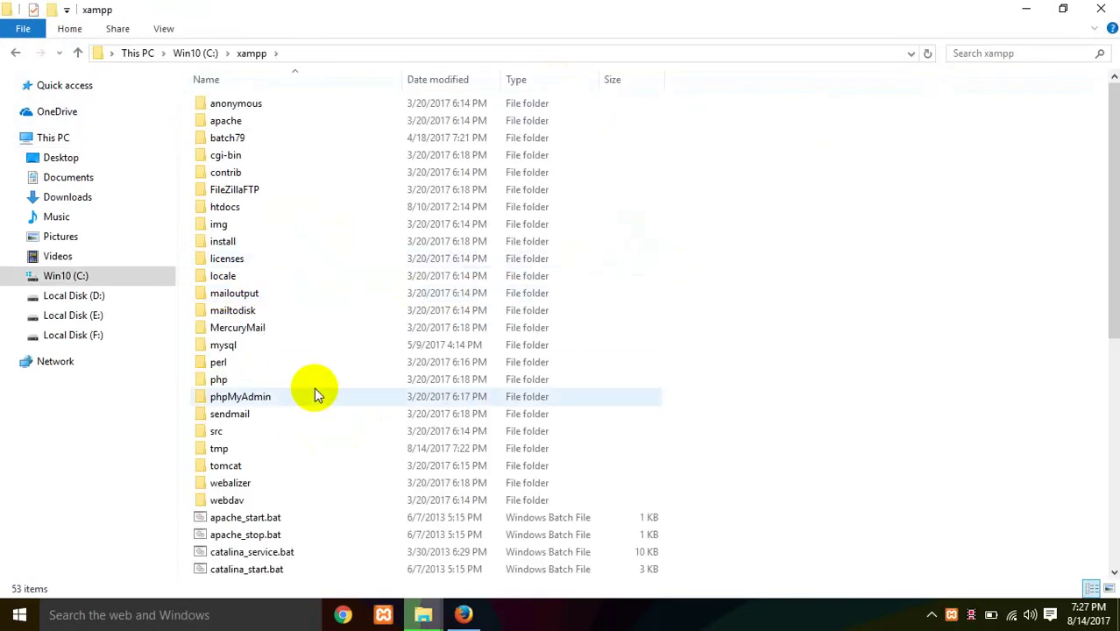
double_click(235, 210)
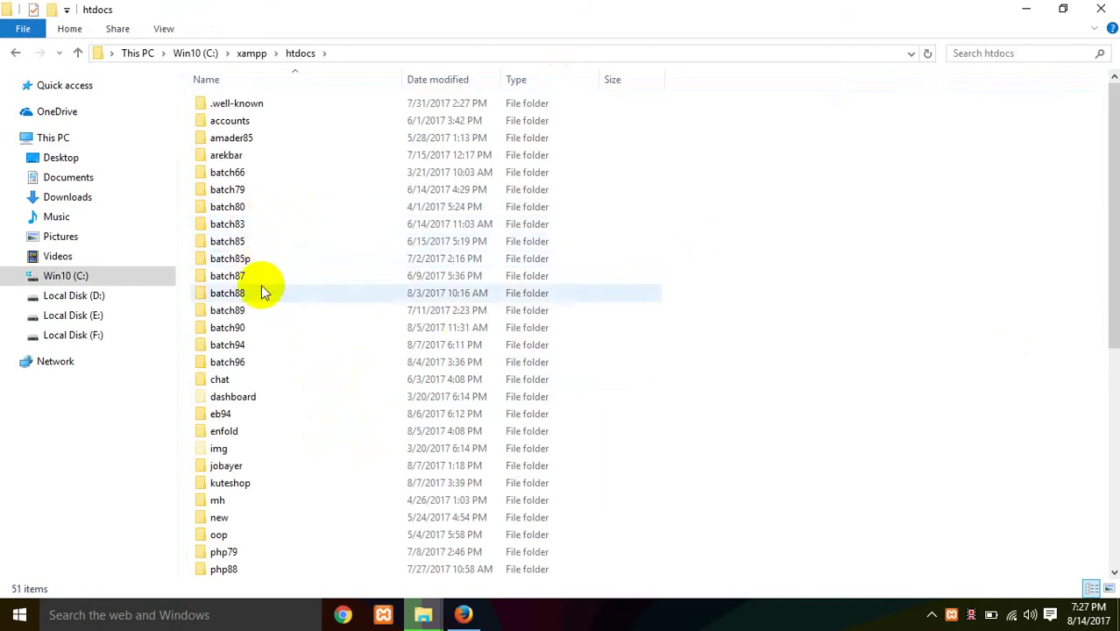
double_click(252, 344)
double_click(273, 121)
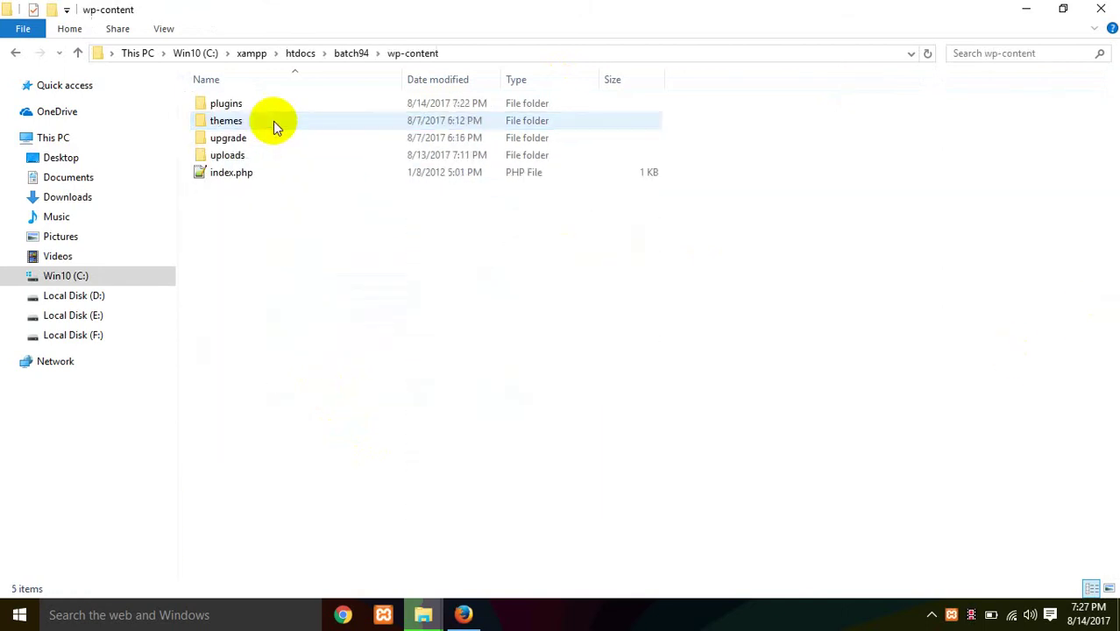
double_click(254, 121)
Step: Paste the copied Avada-NULLED folder into batch94's themes folder
left_click(269, 296)
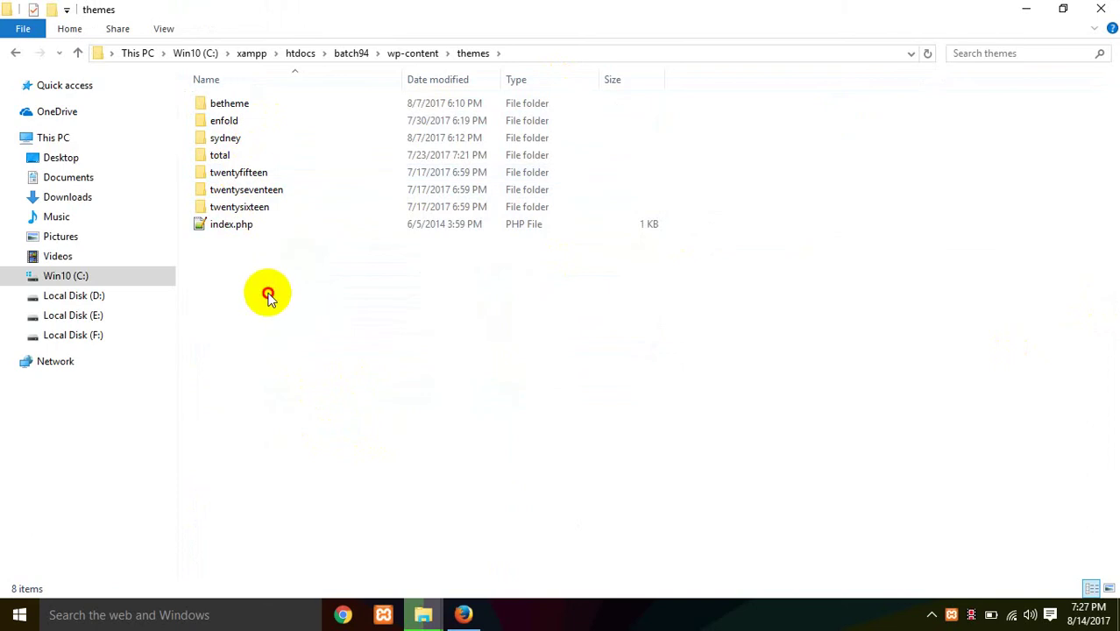
key("ctrl+v")
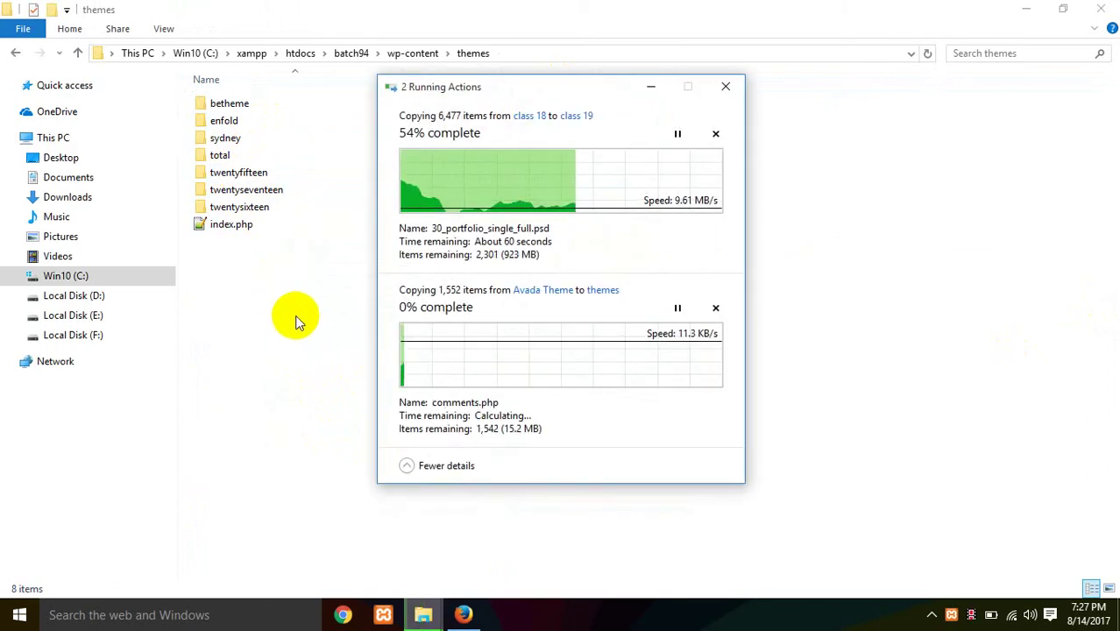
left_click(295, 351)
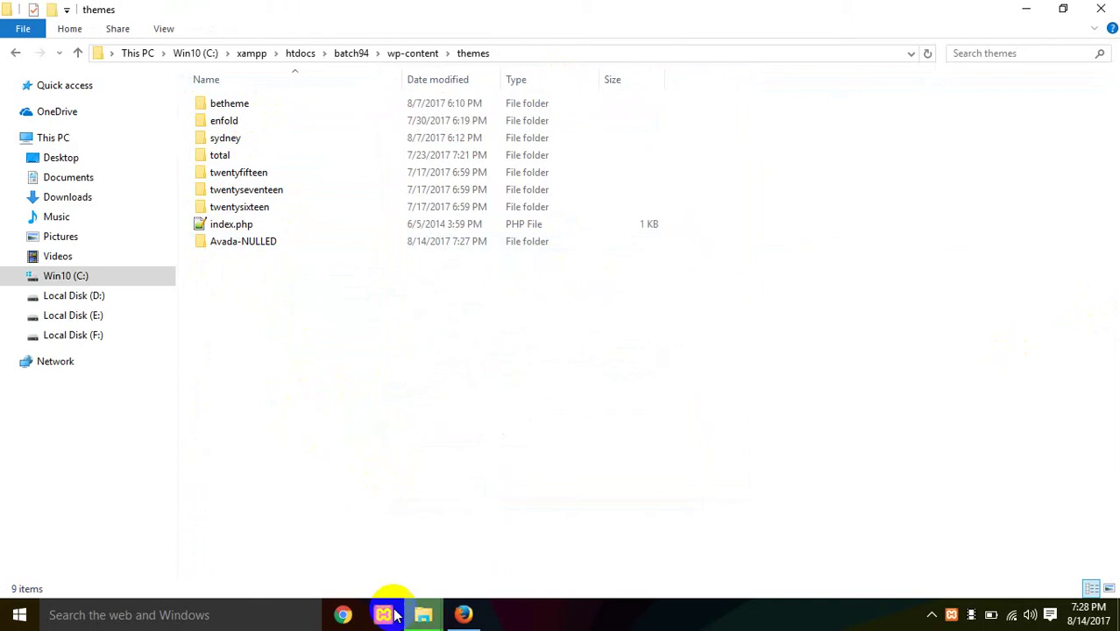
Step: Switch to Firefox and log in to the Batch 94 WordPress admin with the account's username and password
left_click(463, 615)
left_click(110, 39)
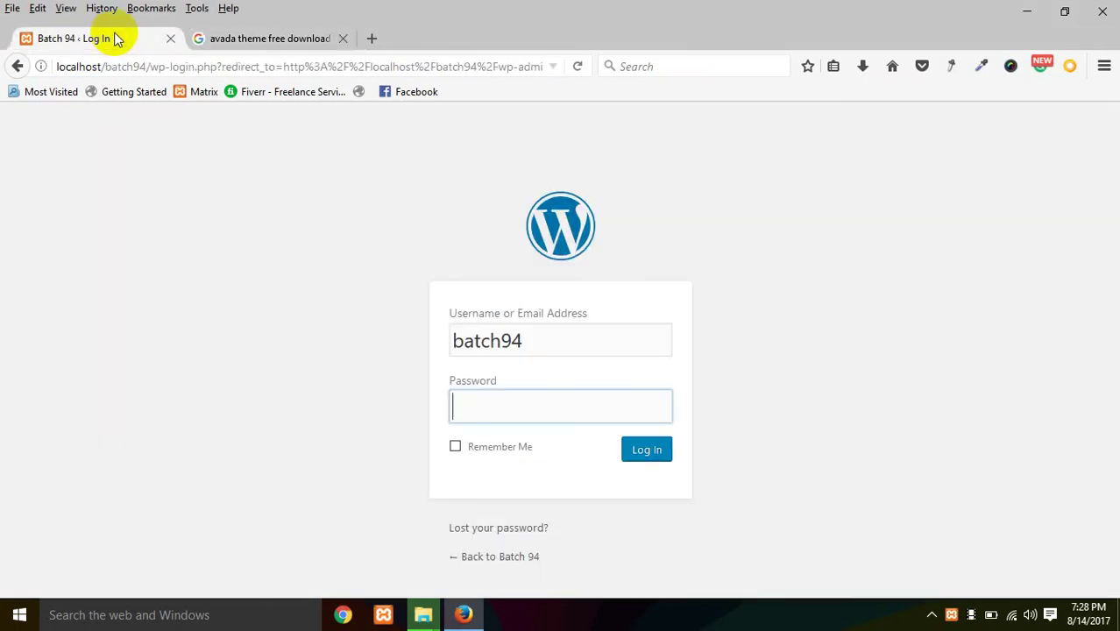
left_click(490, 373)
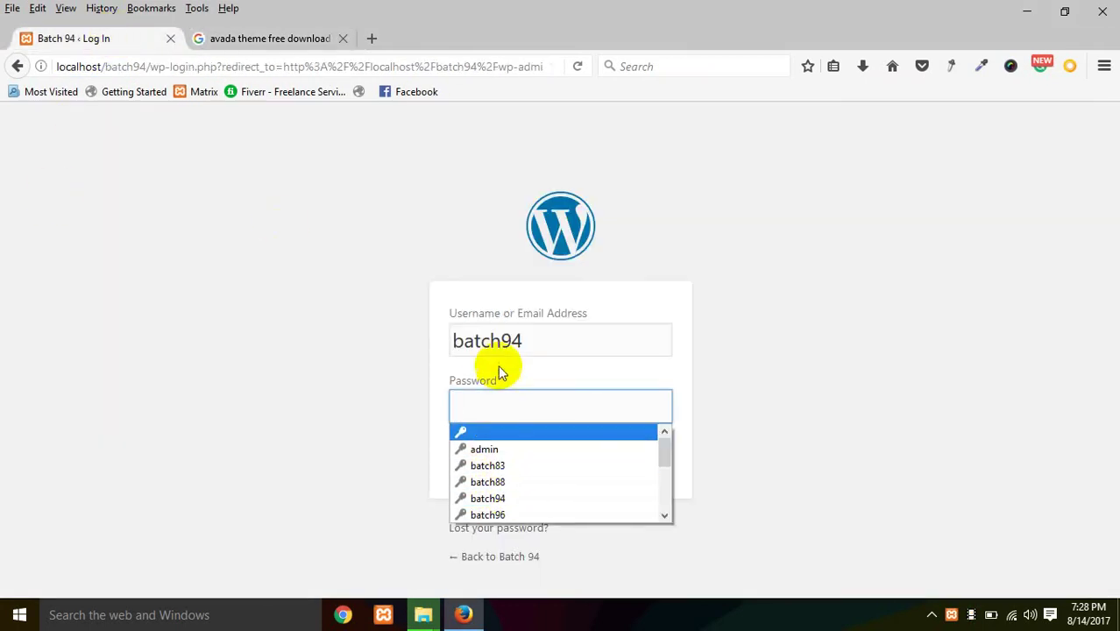
double_click(493, 343)
left_click(538, 340)
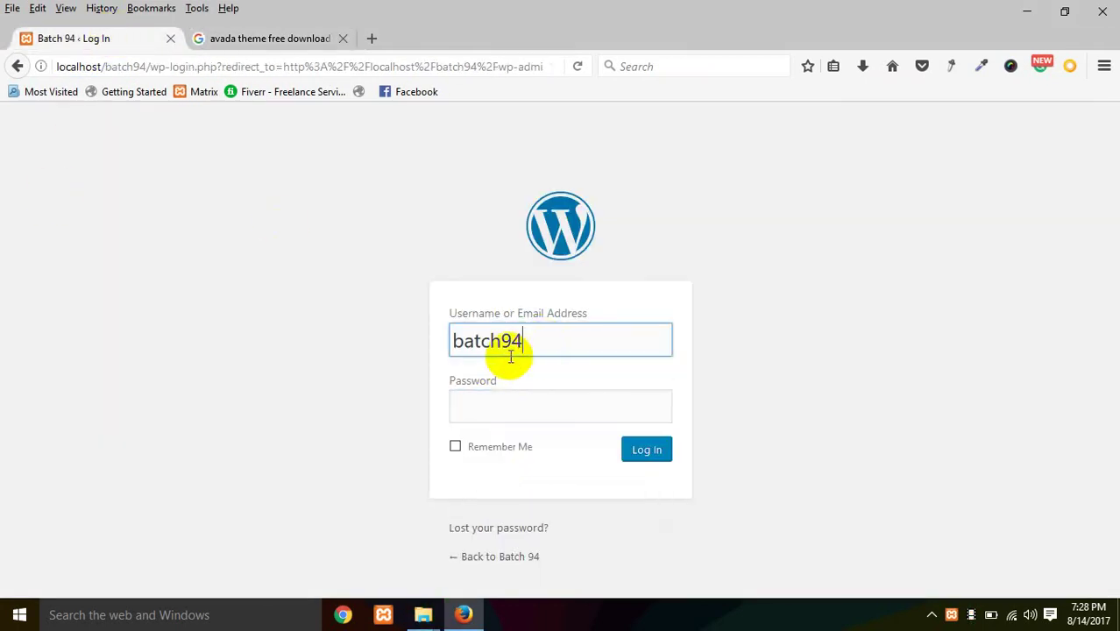
left_click(507, 352)
left_click(493, 366)
left_click(648, 456)
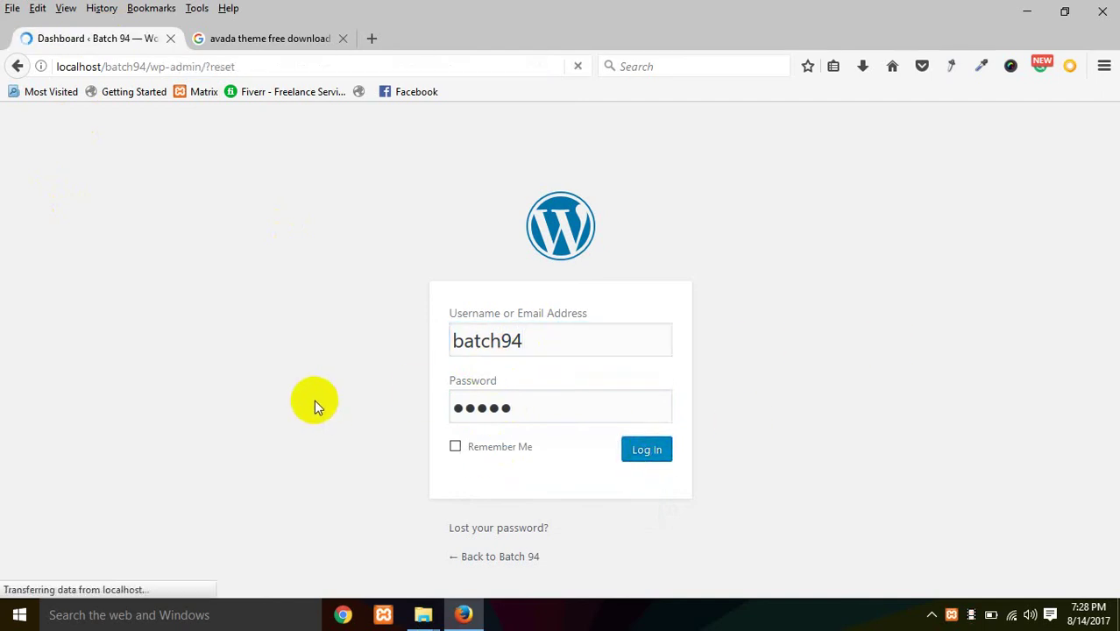
Step: Open the installed themes of the Batch 94 site and activate the Avada theme
scroll(304, 406, "down", 3)
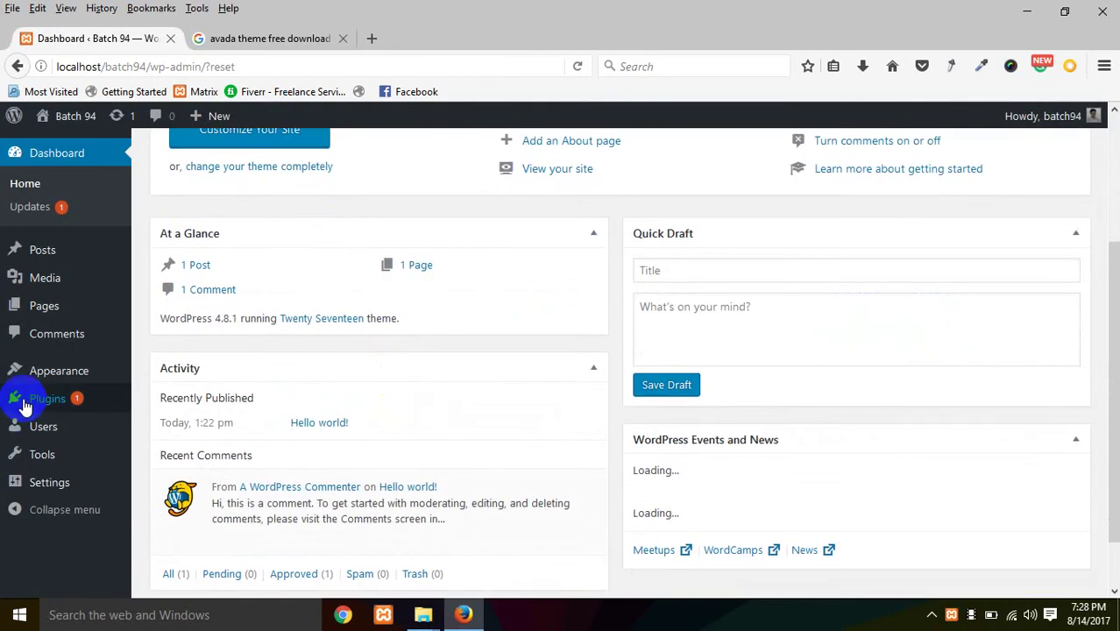
mouse_move(35, 379)
left_click(156, 373)
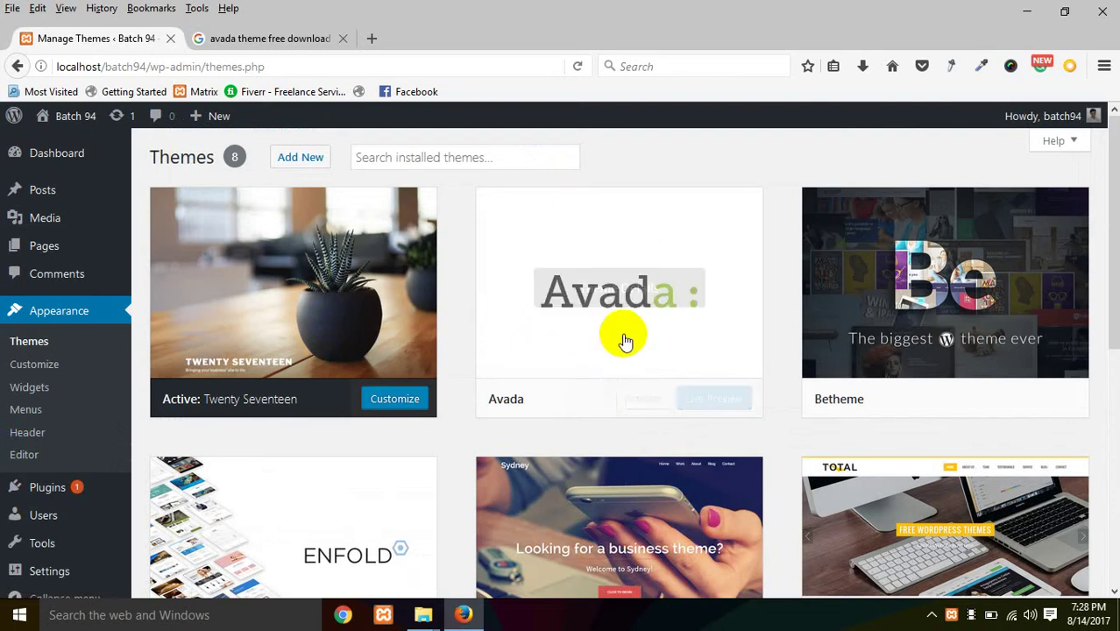
left_click(633, 398)
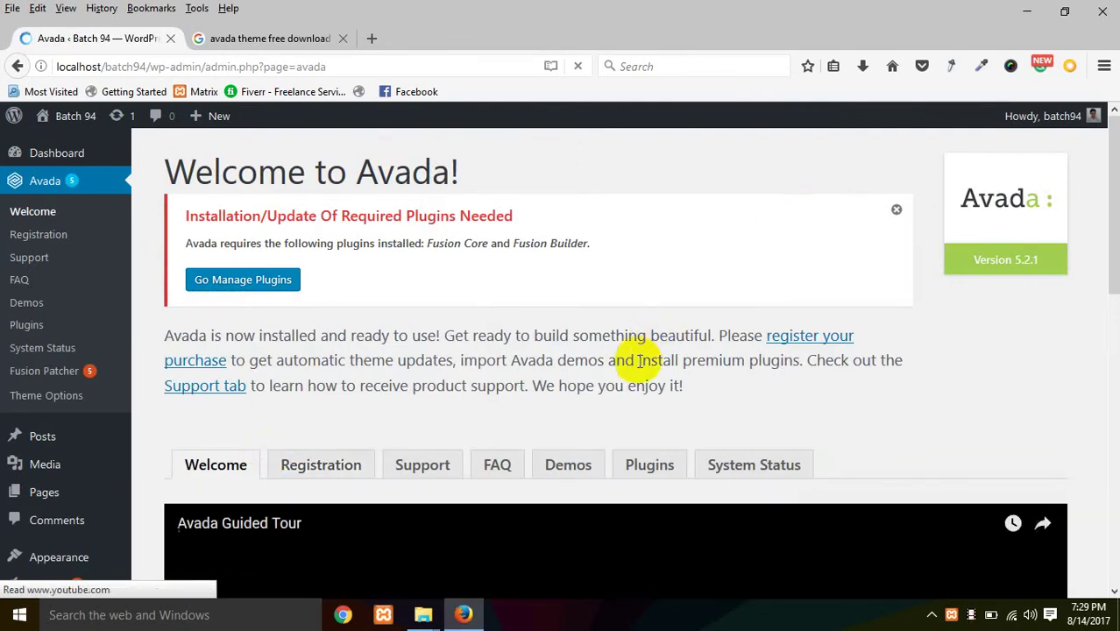
Step: Look over the Welcome to Avada page and go to the management page for its required plugins
scroll(627, 336, "down", 7)
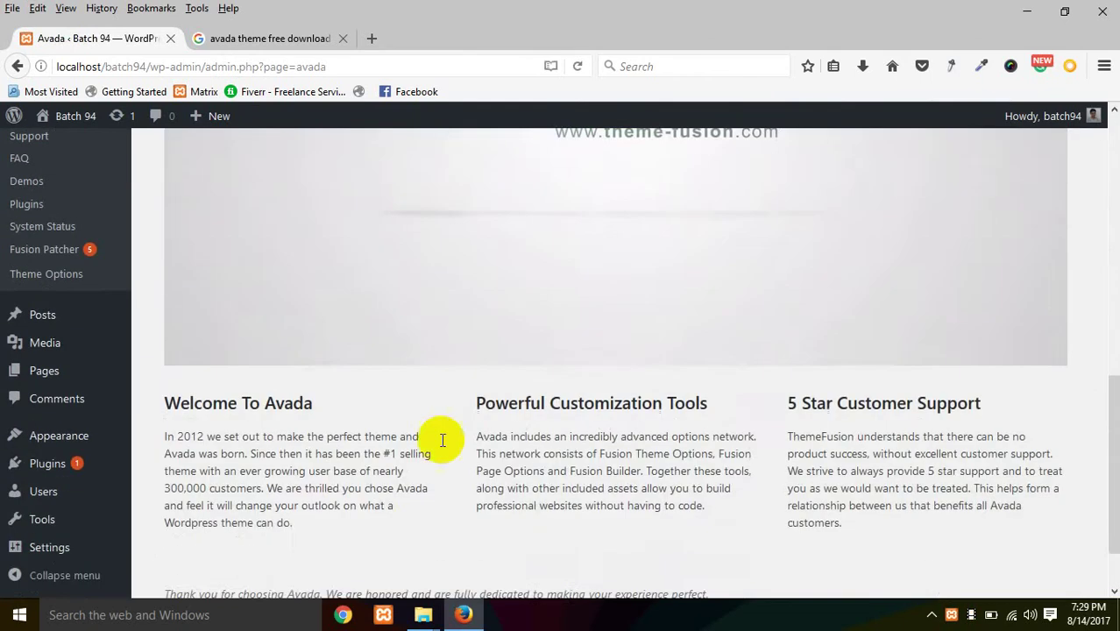
scroll(412, 443, "down", 2)
scroll(289, 446, "up", 9)
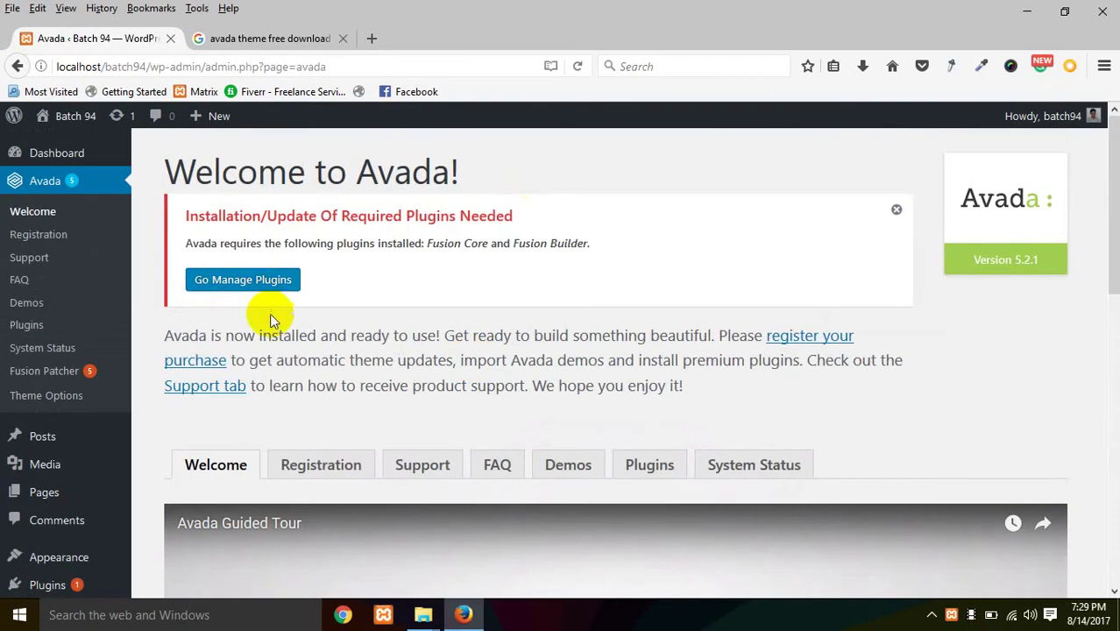
scroll(270, 313, "down", 2)
scroll(196, 321, "up", 1)
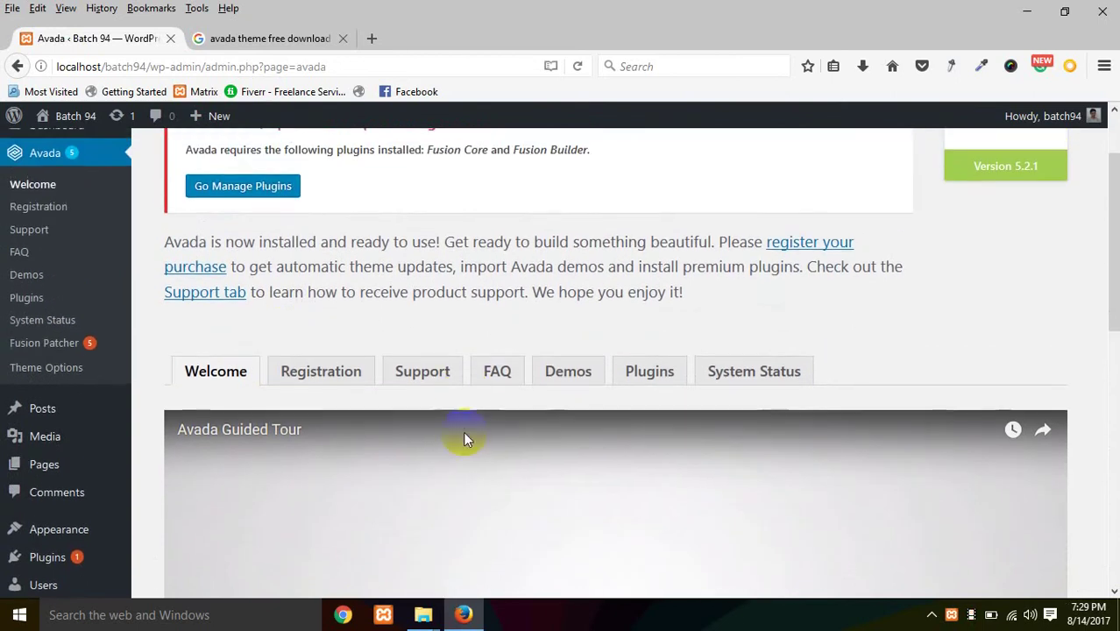
scroll(281, 373, "up", 1)
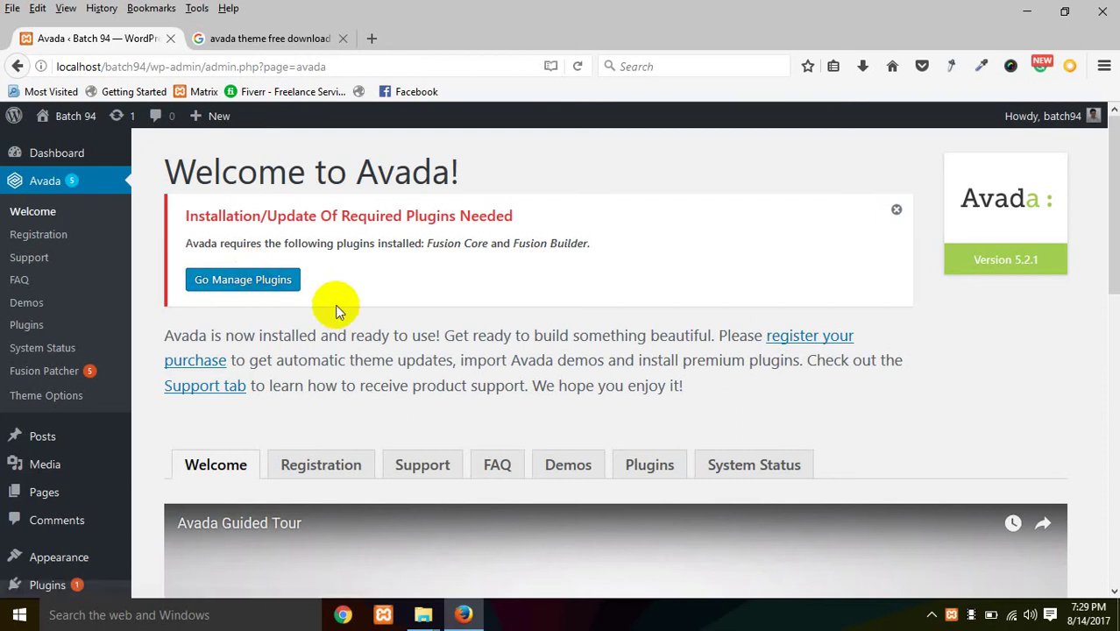
left_click(236, 282)
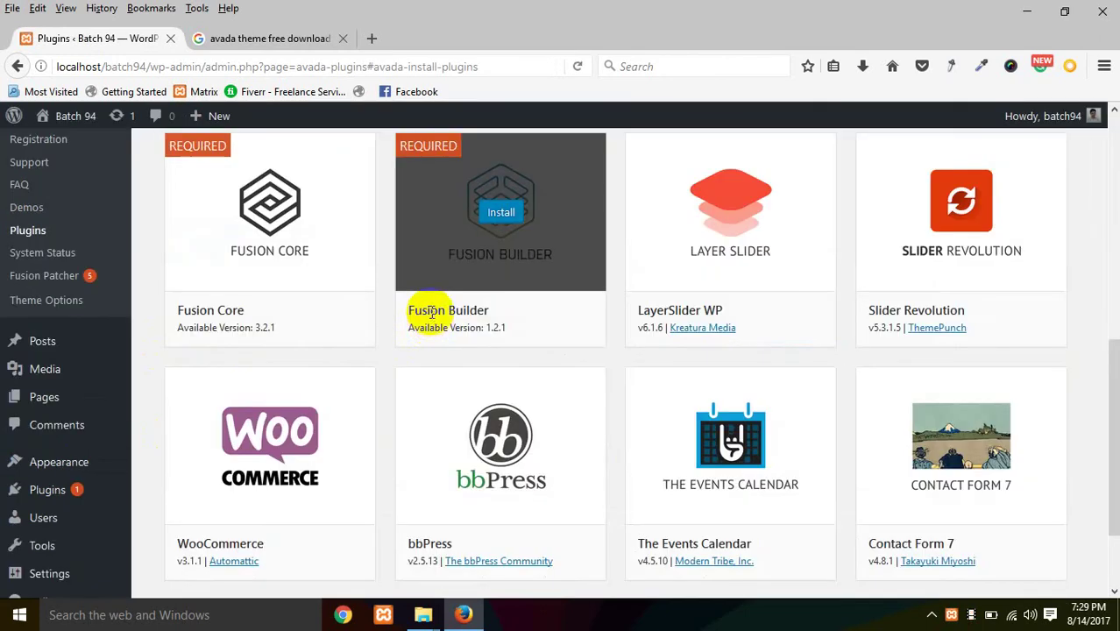
Step: Install the required Fusion Core plugin and return to the required plugins installer
scroll(394, 333, "up", 2)
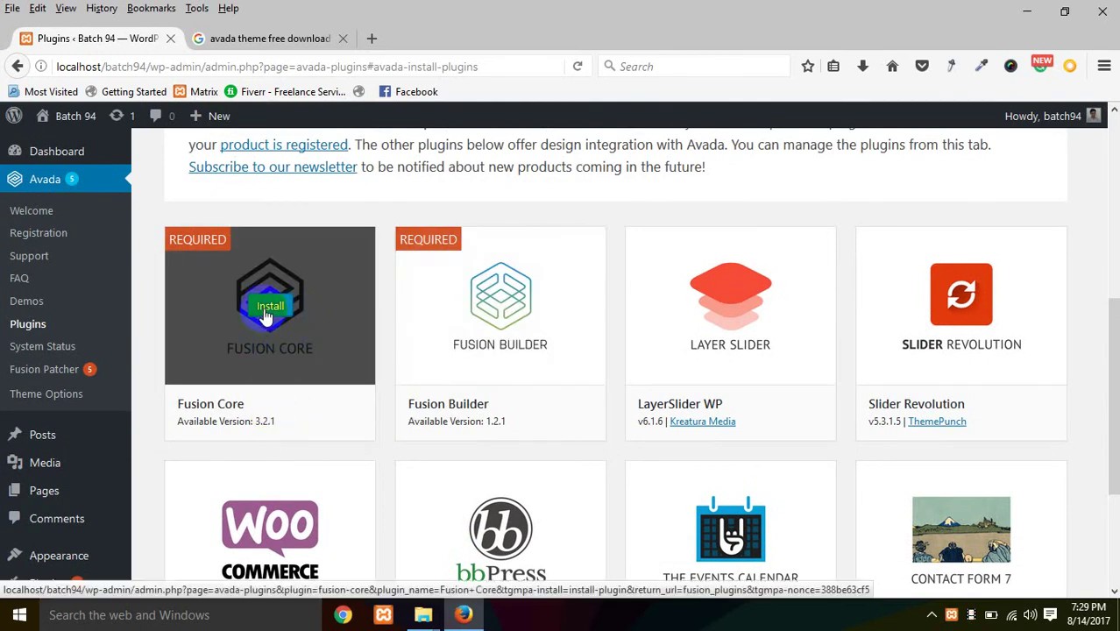
left_click(270, 309)
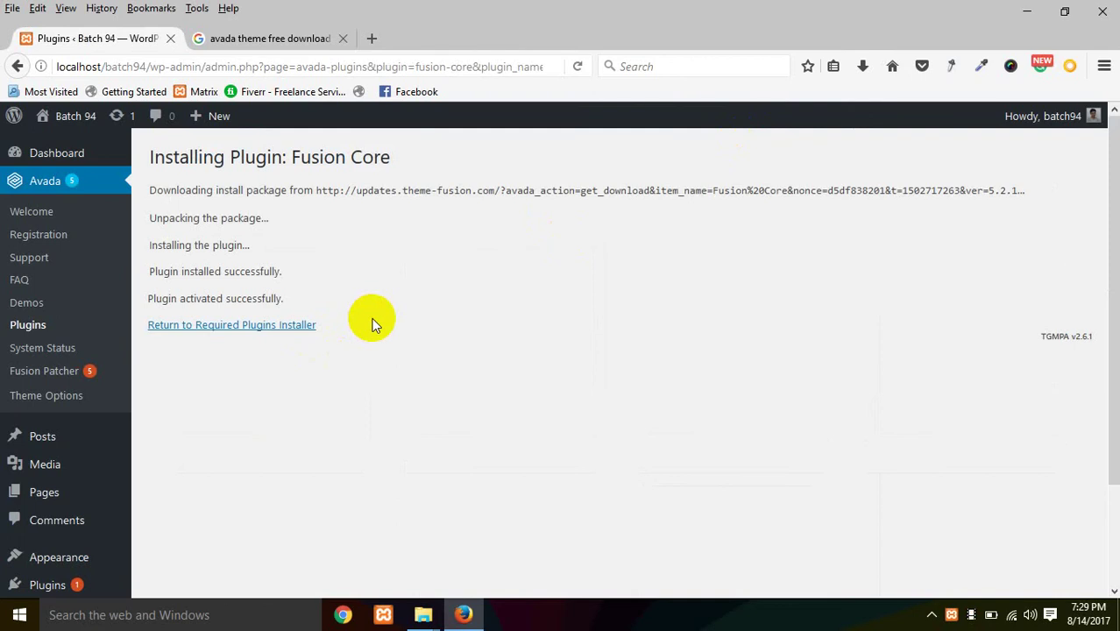
left_click(254, 326)
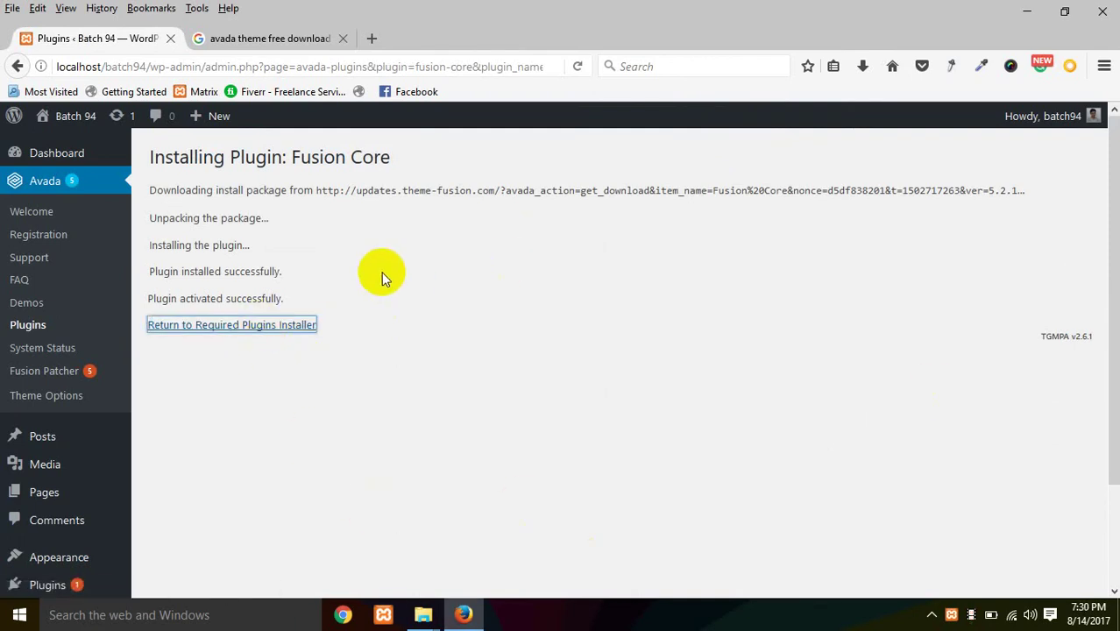
left_click(295, 326)
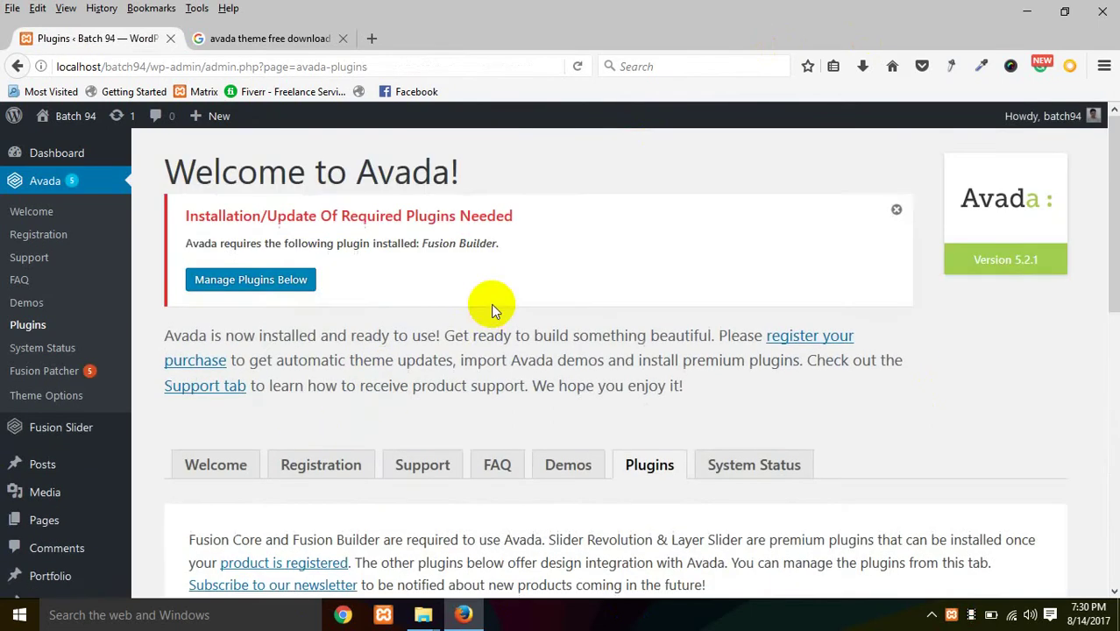
Step: Install the required Fusion Builder plugin and return to the required plugins installer
scroll(490, 307, "down", 5)
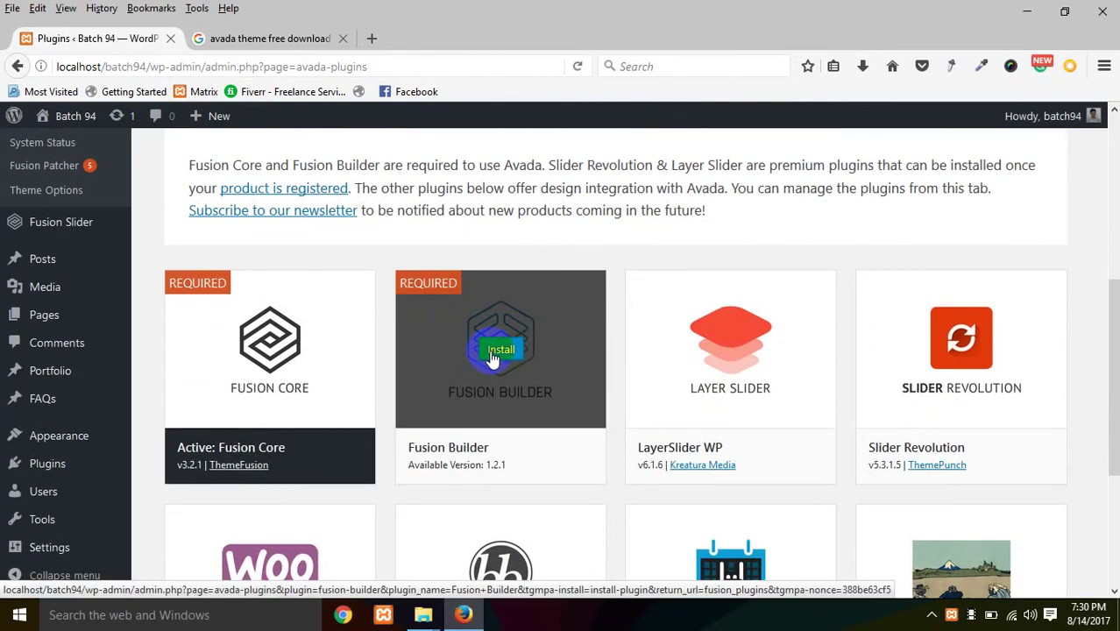
left_click(497, 358)
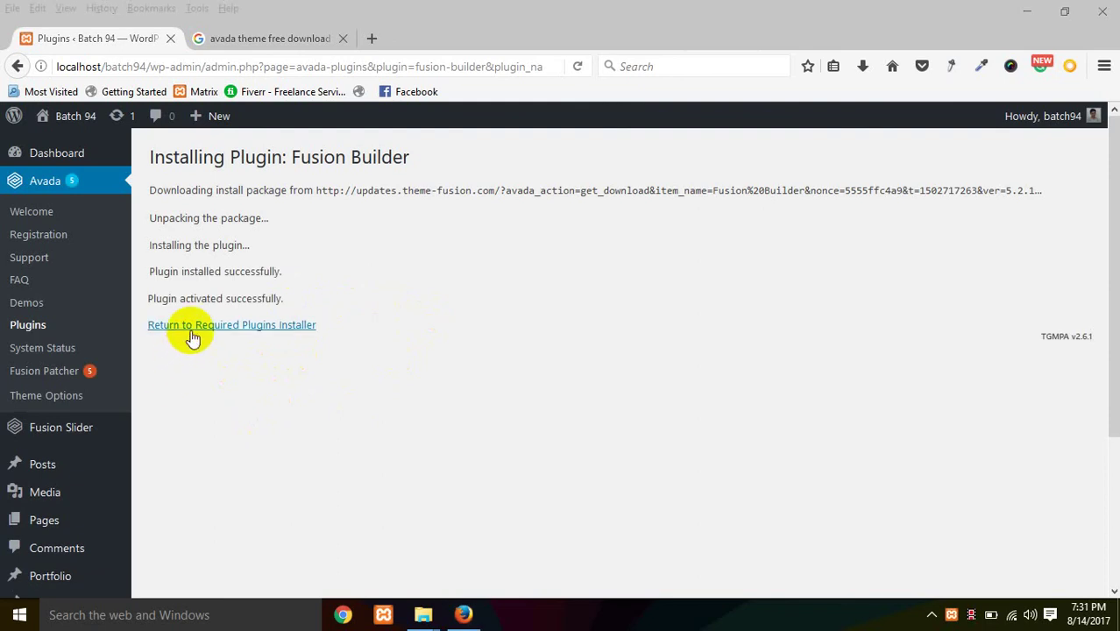
left_click(194, 330)
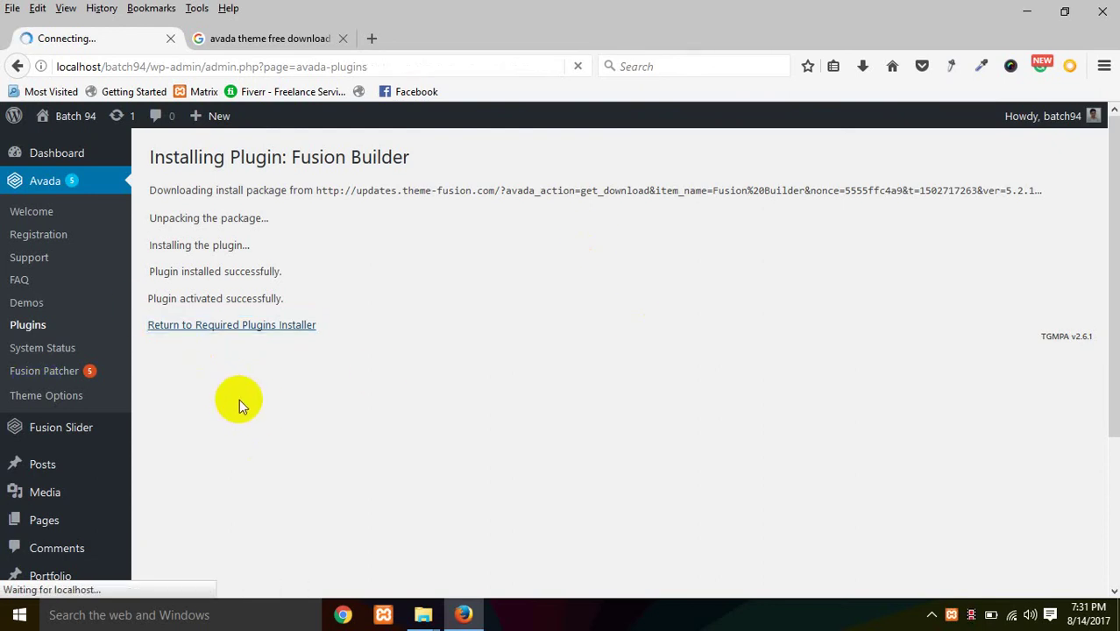
Step: Activate the Slider Revolution plugin from Avada's plugin list
scroll(517, 313, "down", 3)
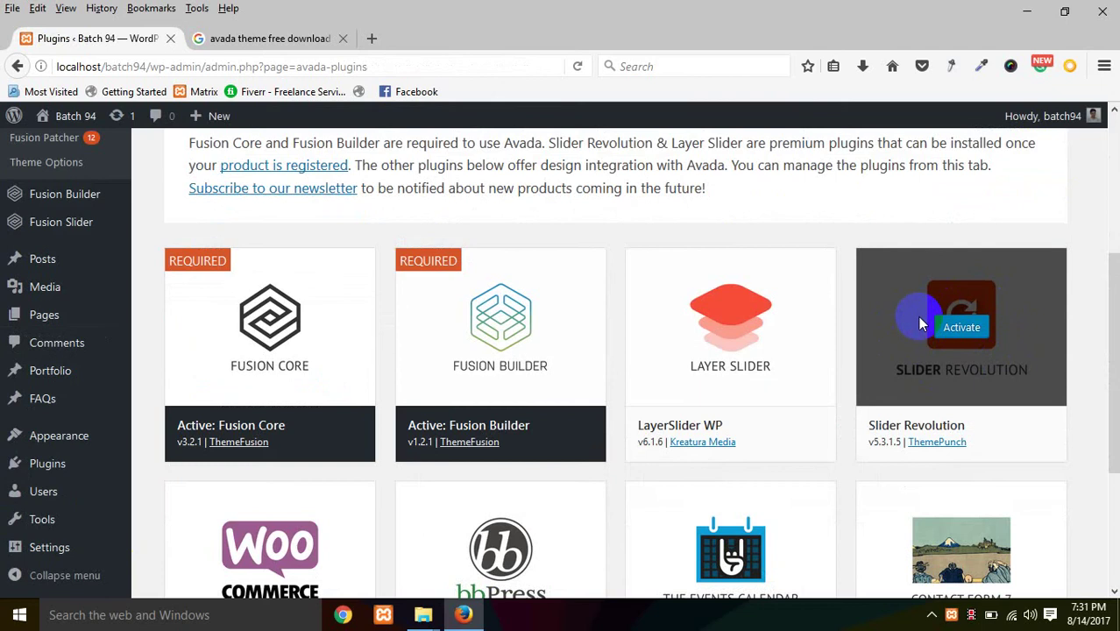
left_click(965, 339)
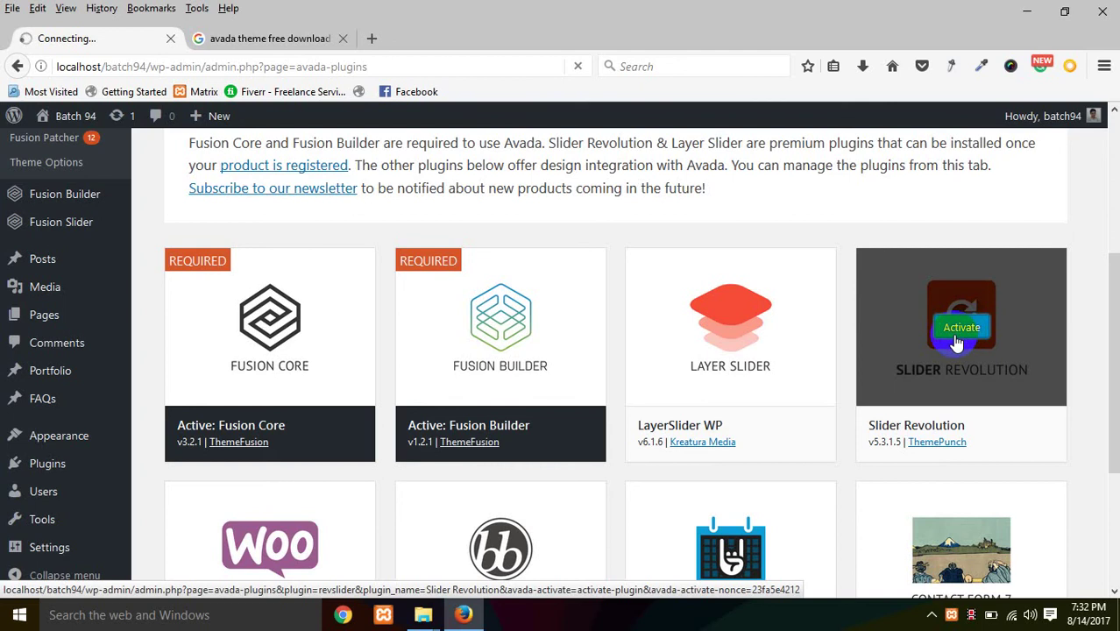
left_click(942, 341)
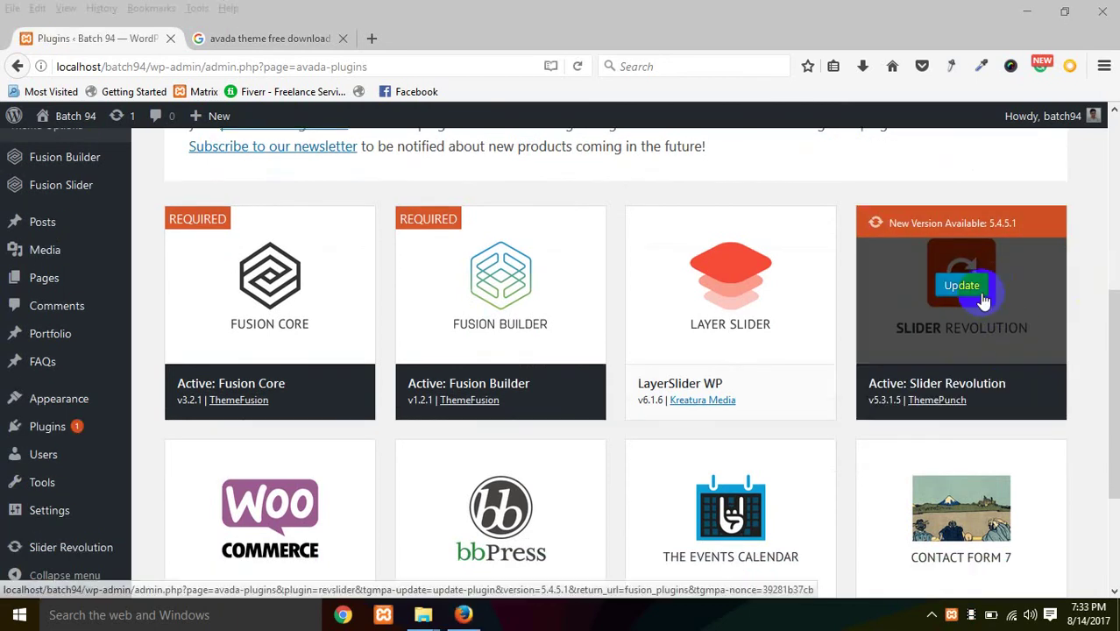
scroll(961, 351, "down", 2)
scroll(149, 370, "down", 1)
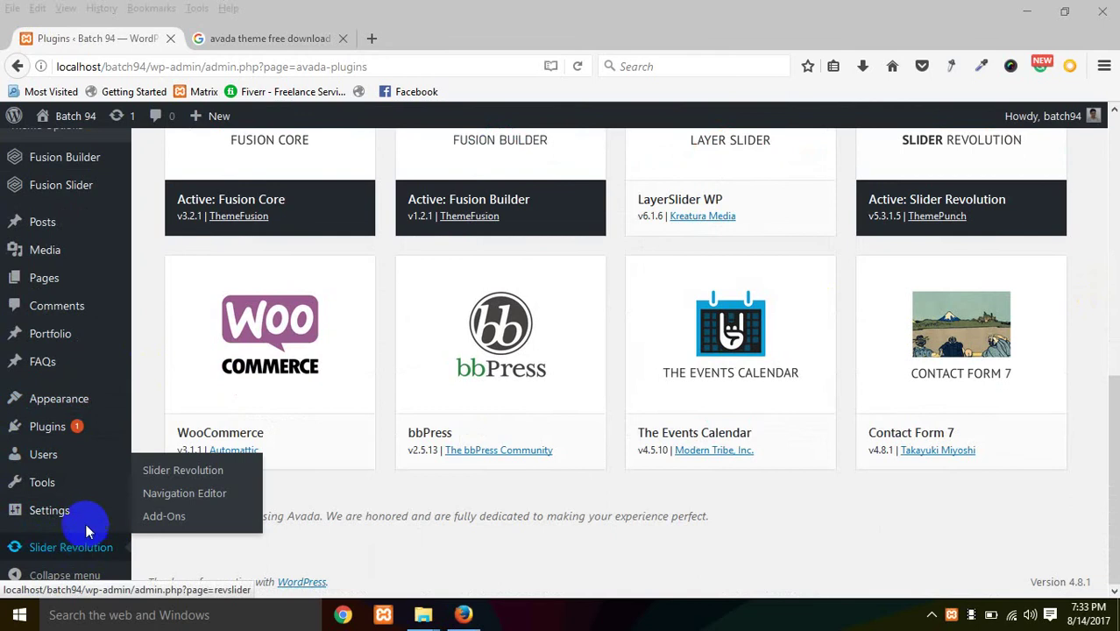
Step: Activate the Contact Form 7 plugin from Avada's plugin list
scroll(1009, 316, "up", 3)
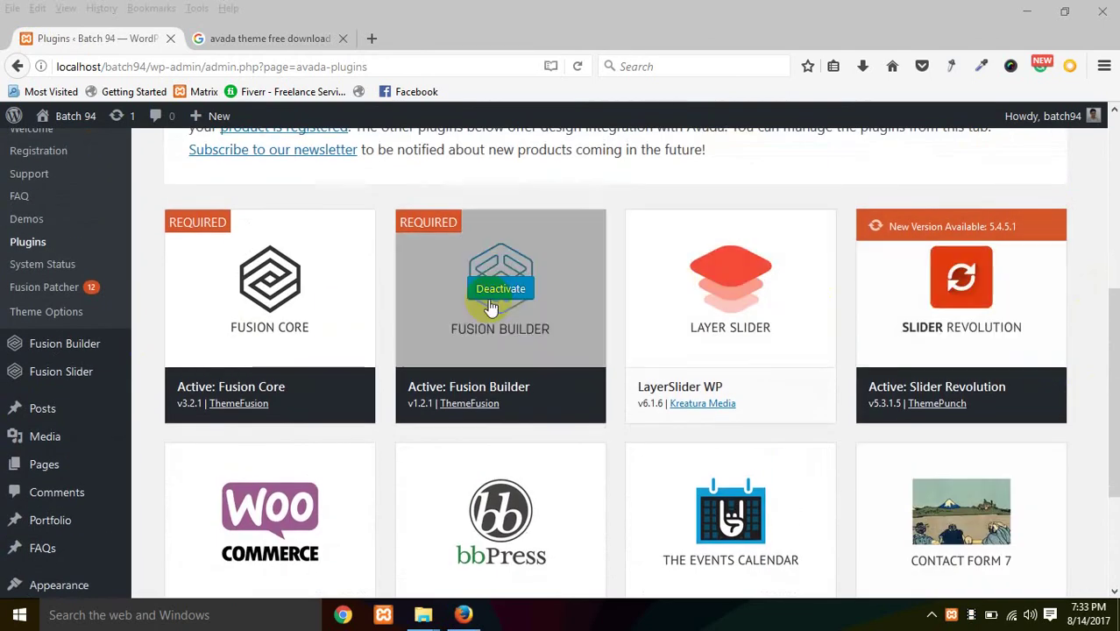
scroll(964, 315, "down", 1)
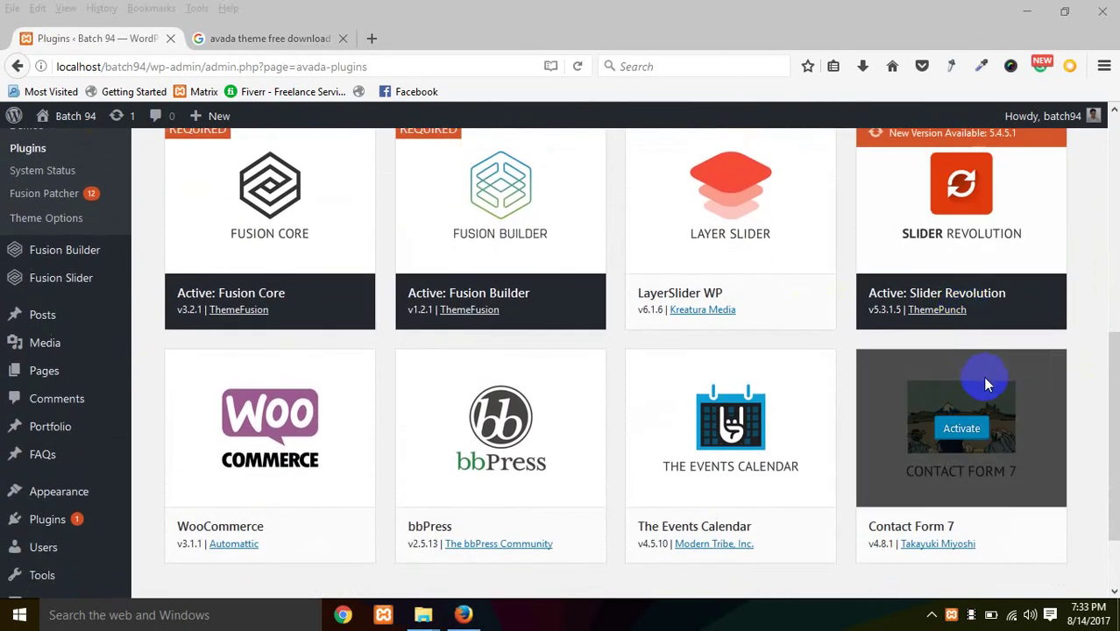
scroll(986, 380, "up", 1)
scroll(990, 384, "up", 1)
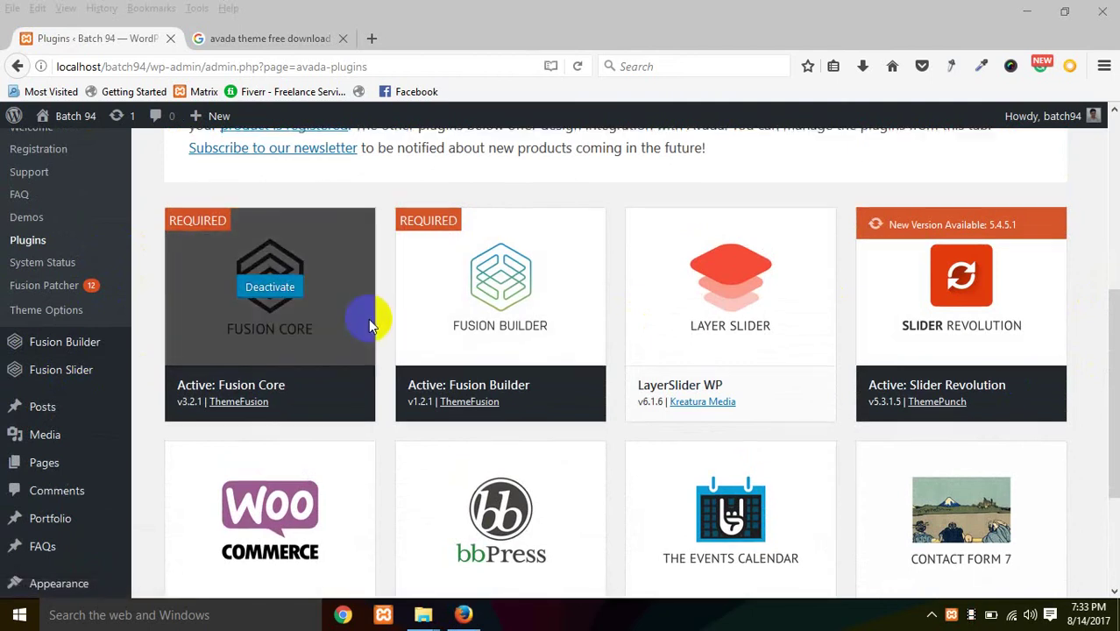
scroll(365, 316, "down", 3)
left_click(960, 333)
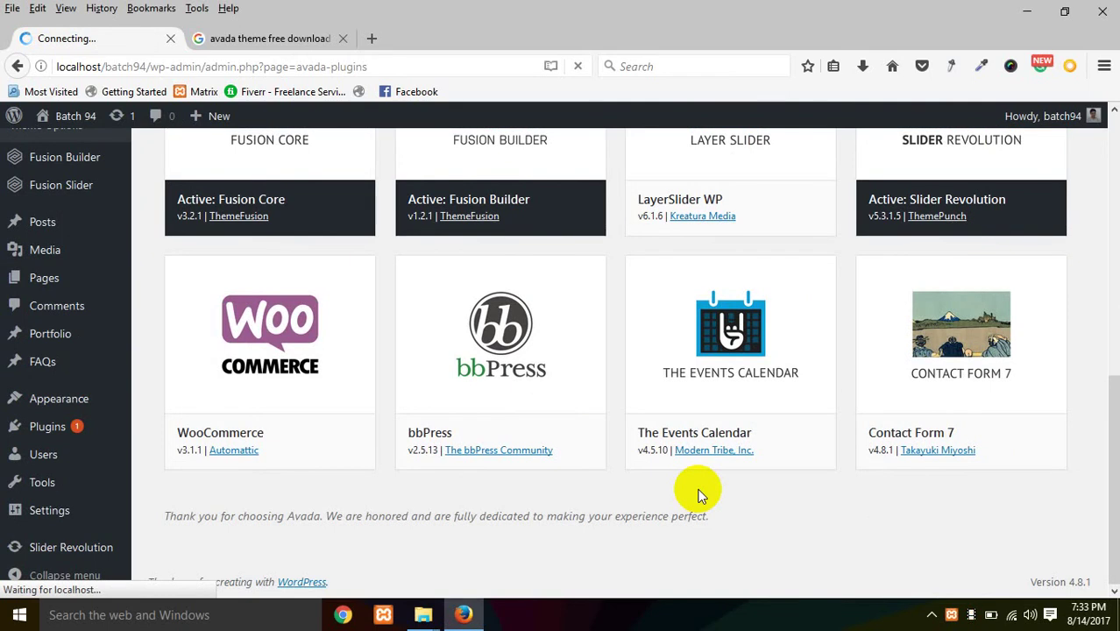
scroll(1085, 418, "up", 1)
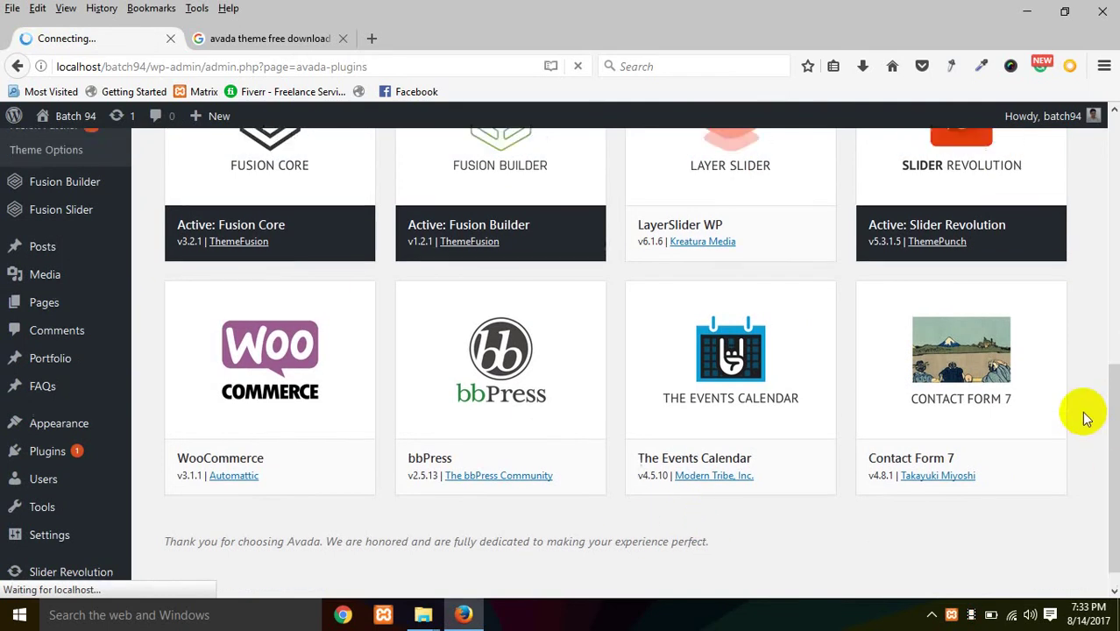
scroll(1085, 418, "up", 1)
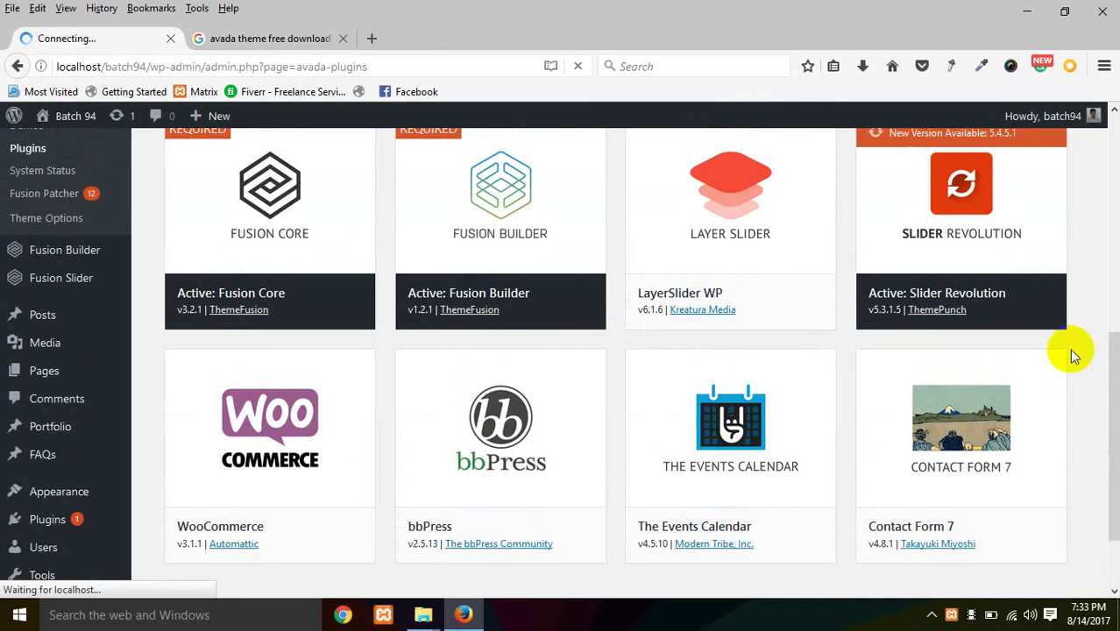
mouse_move(1063, 328)
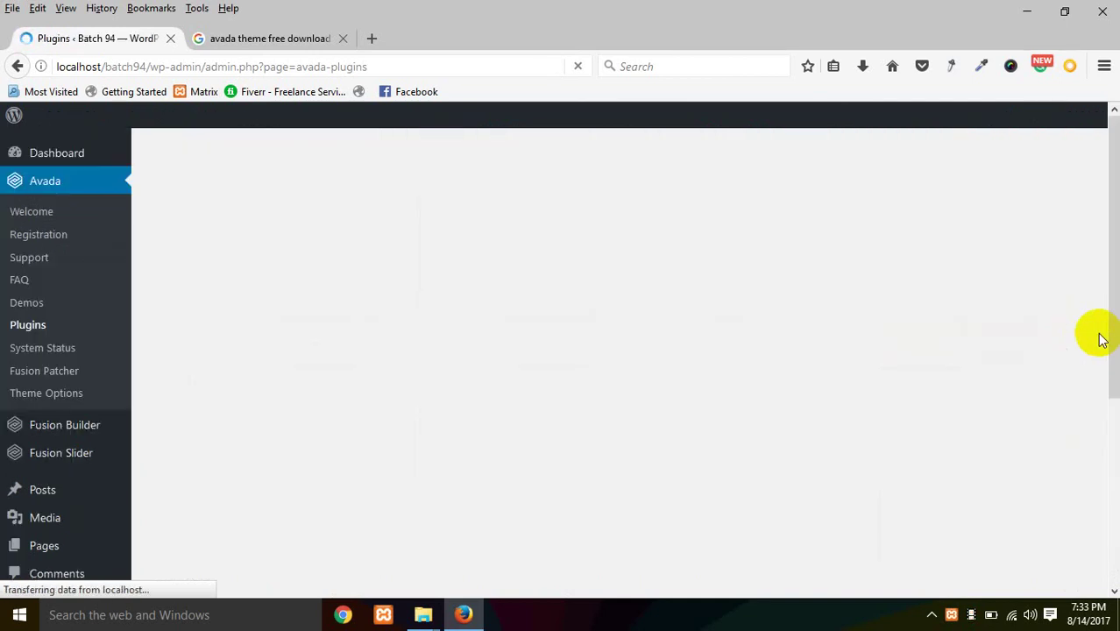
scroll(1028, 355, "down", 4)
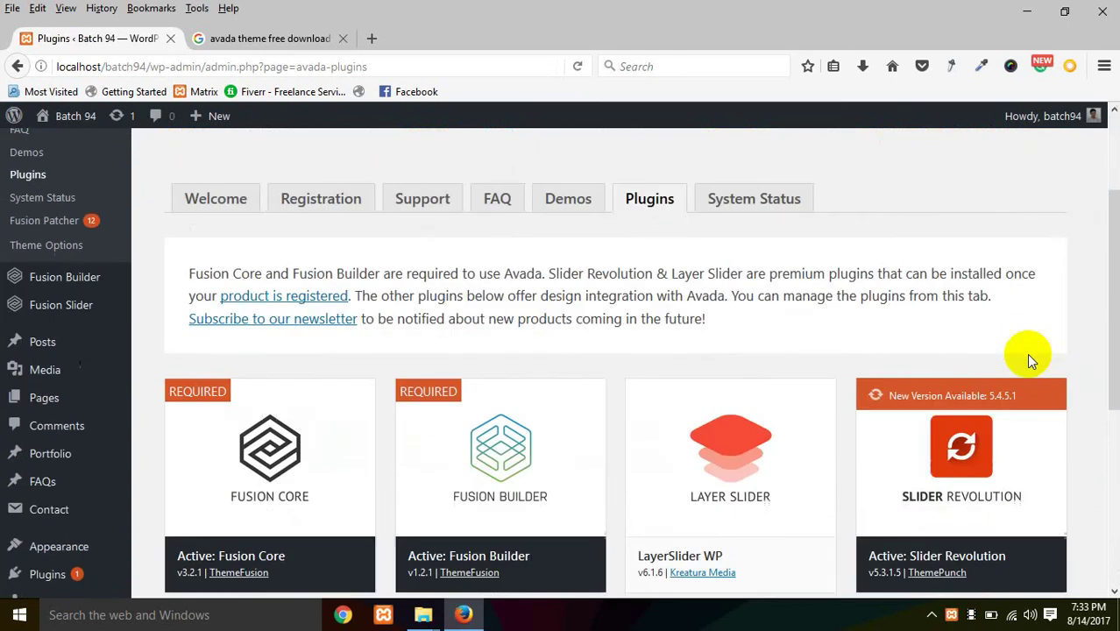
scroll(1028, 355, "down", 3)
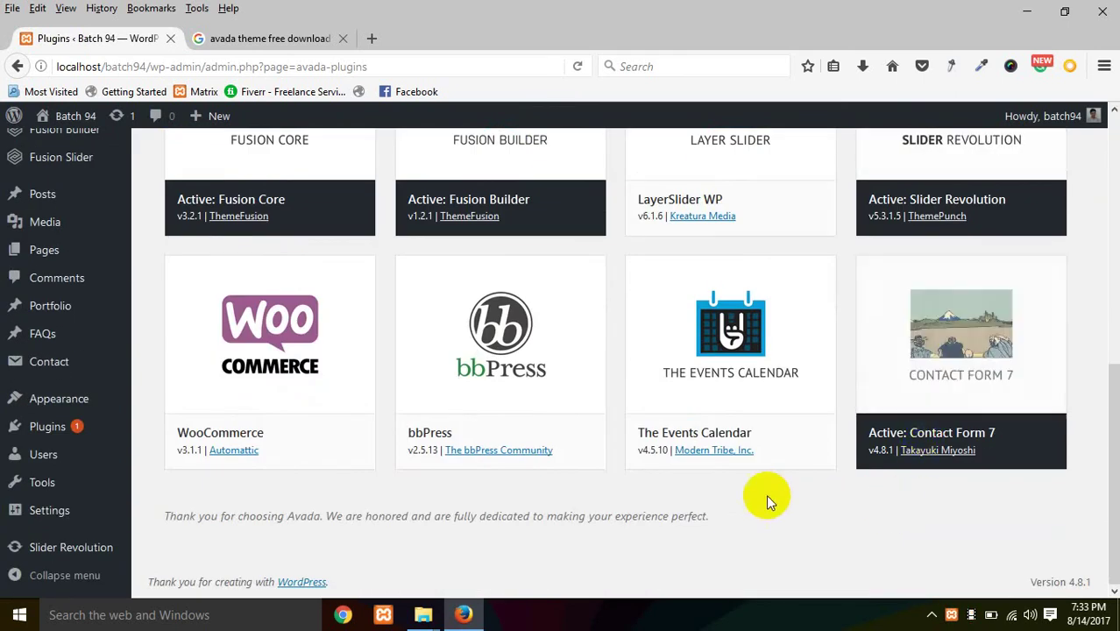
Step: Open Avada's System Status page and check the PHP limits, WordPress and server environment, and active plugins
scroll(656, 199, "up", 4)
scroll(656, 199, "up", 3)
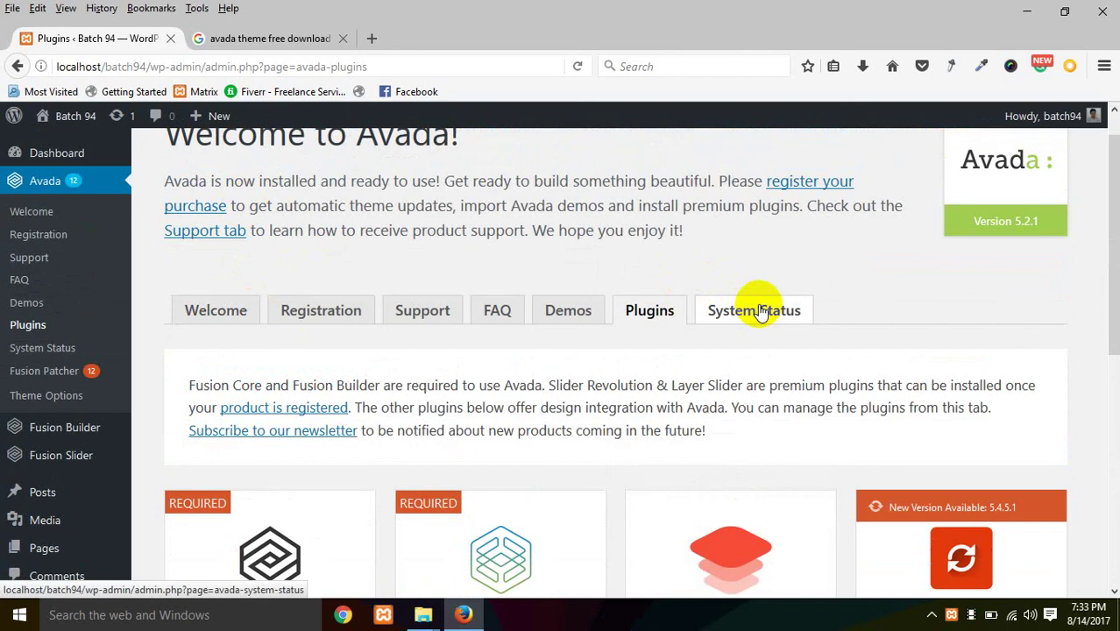
left_click(759, 311)
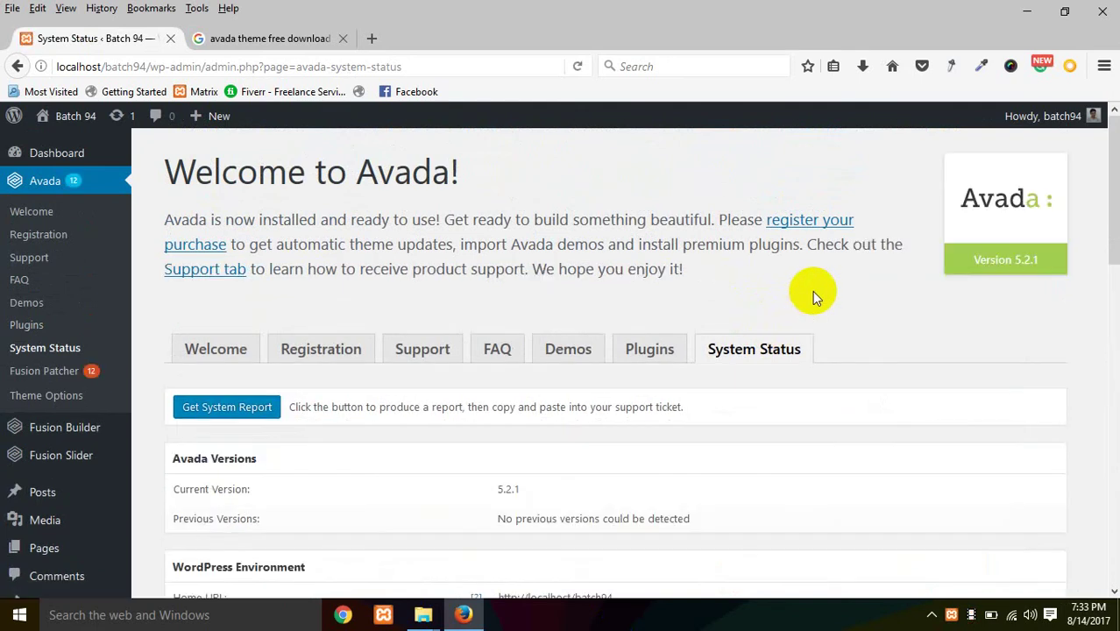
scroll(809, 288, "down", 10)
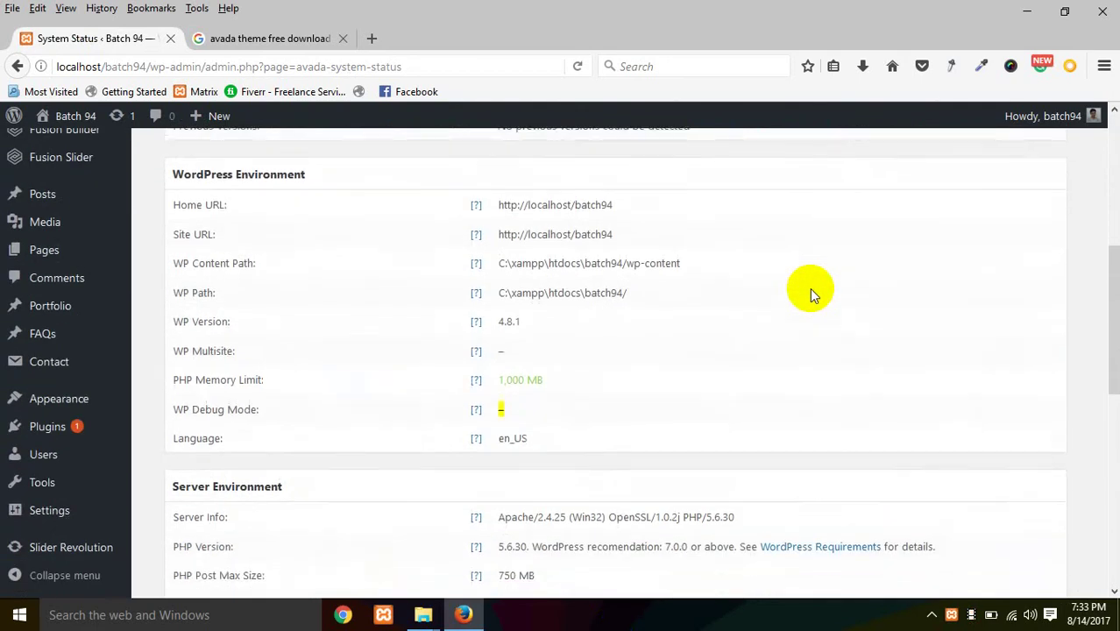
scroll(808, 285, "down", 6)
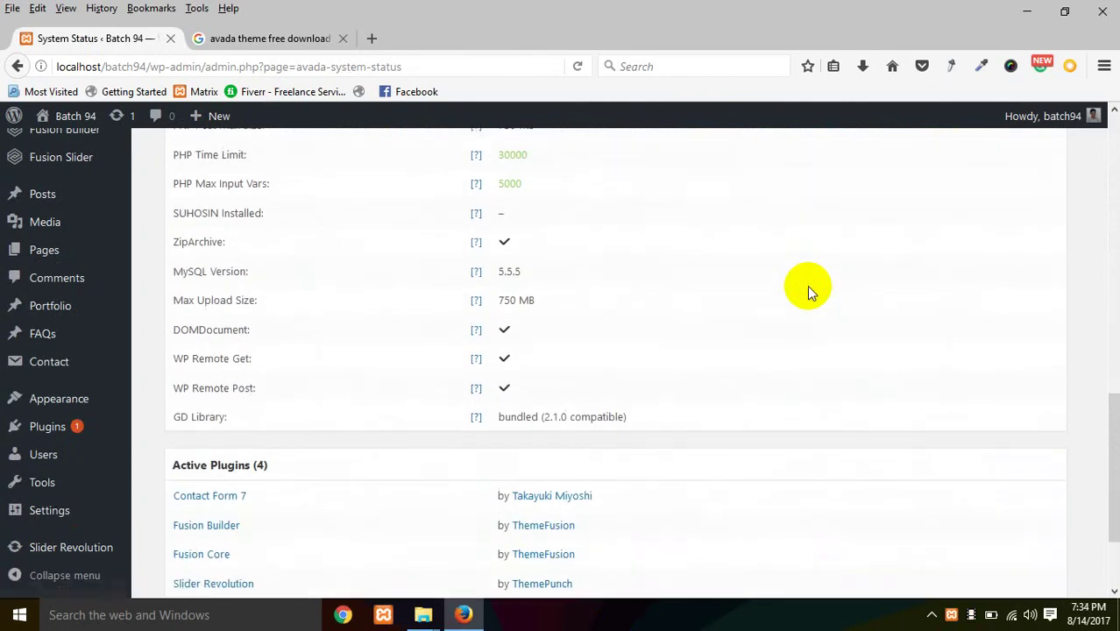
scroll(808, 285, "down", 1)
scroll(807, 285, "up", 5)
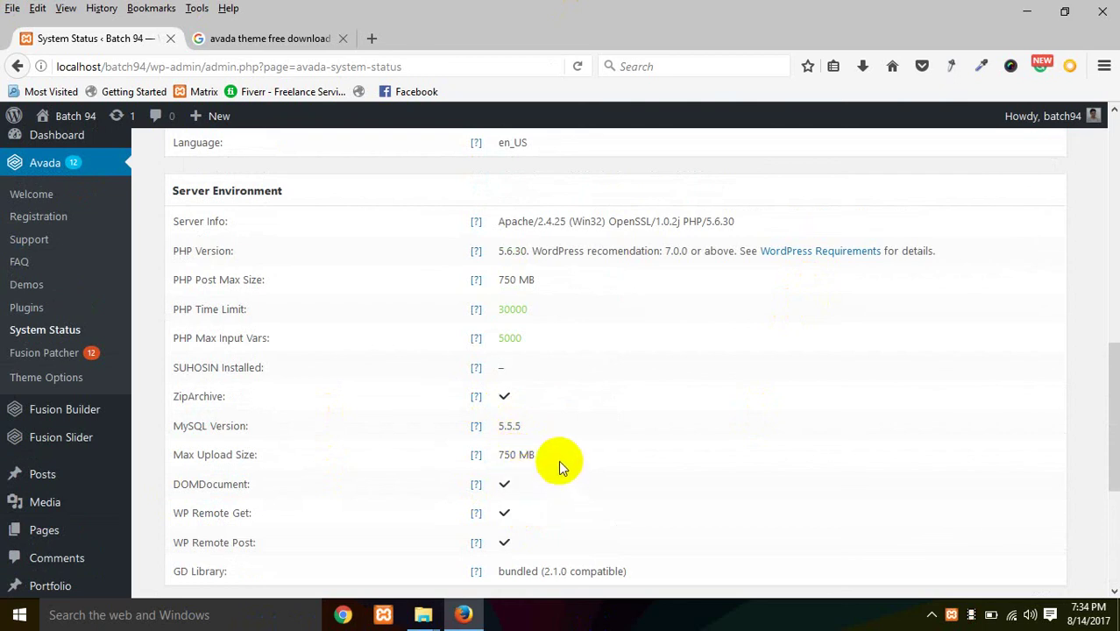
double_click(518, 308)
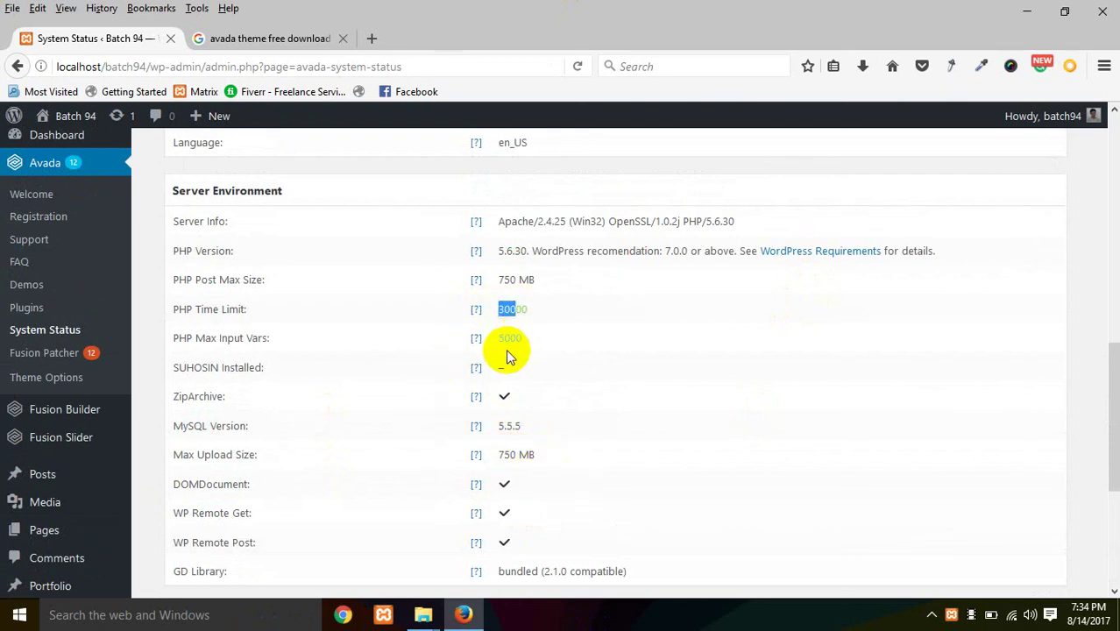
double_click(513, 337)
scroll(577, 366, "up", 2)
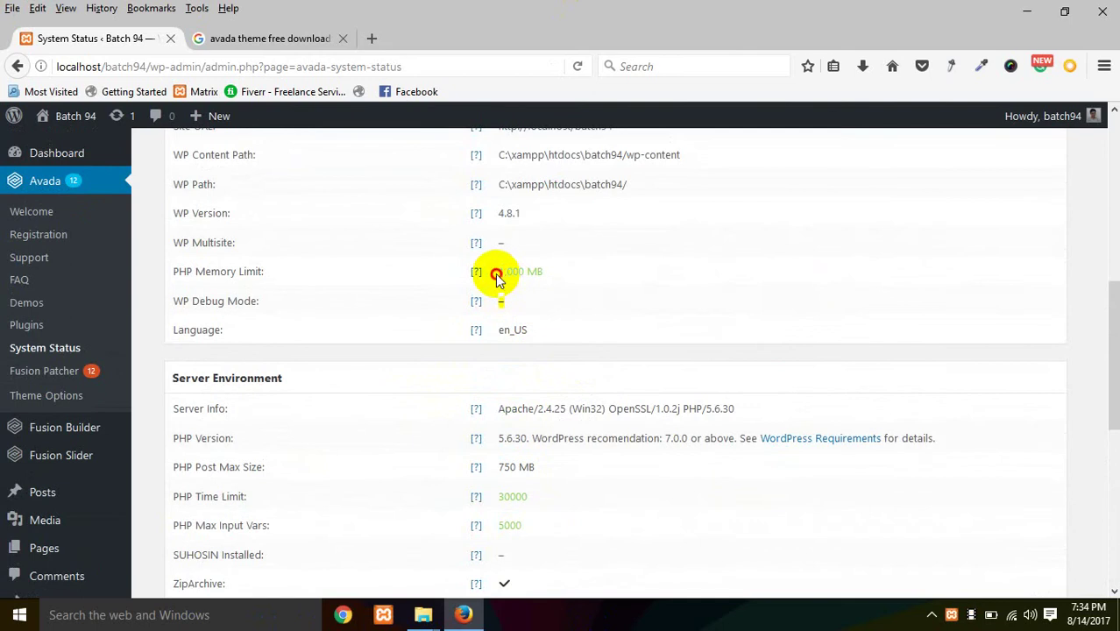
left_click_drag(498, 273, 537, 272)
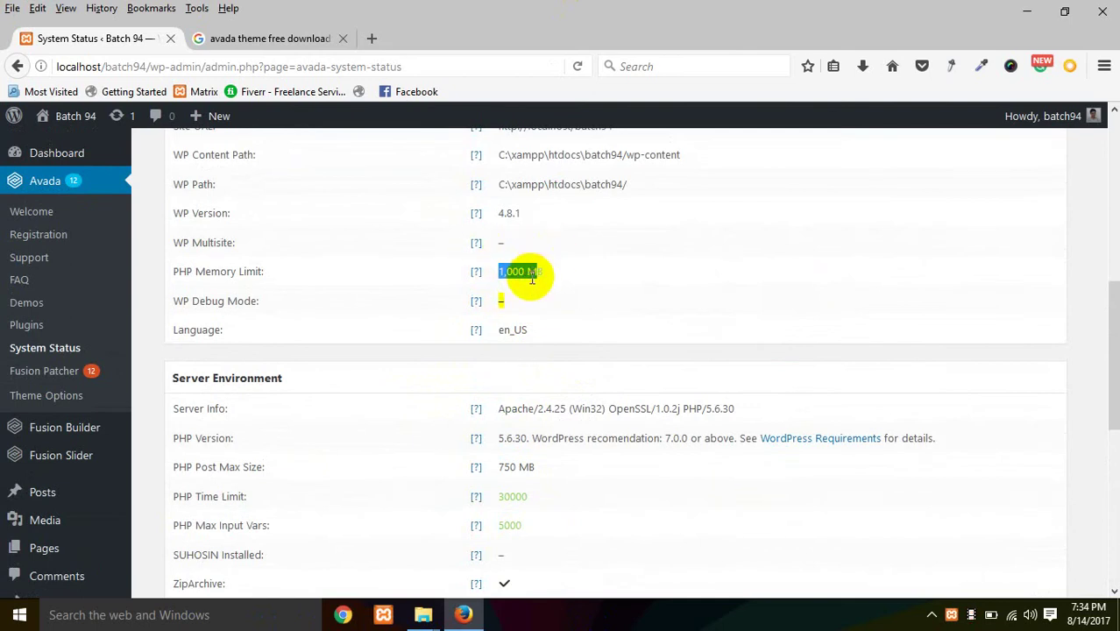
left_click(551, 190)
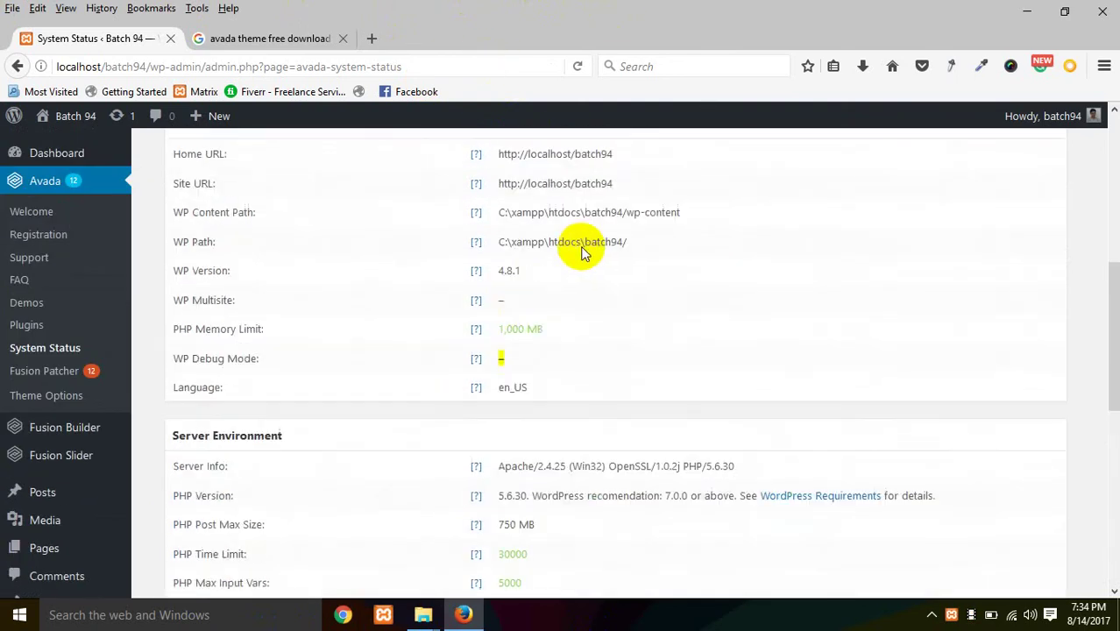
scroll(583, 251, "up", 3)
scroll(546, 296, "down", 2)
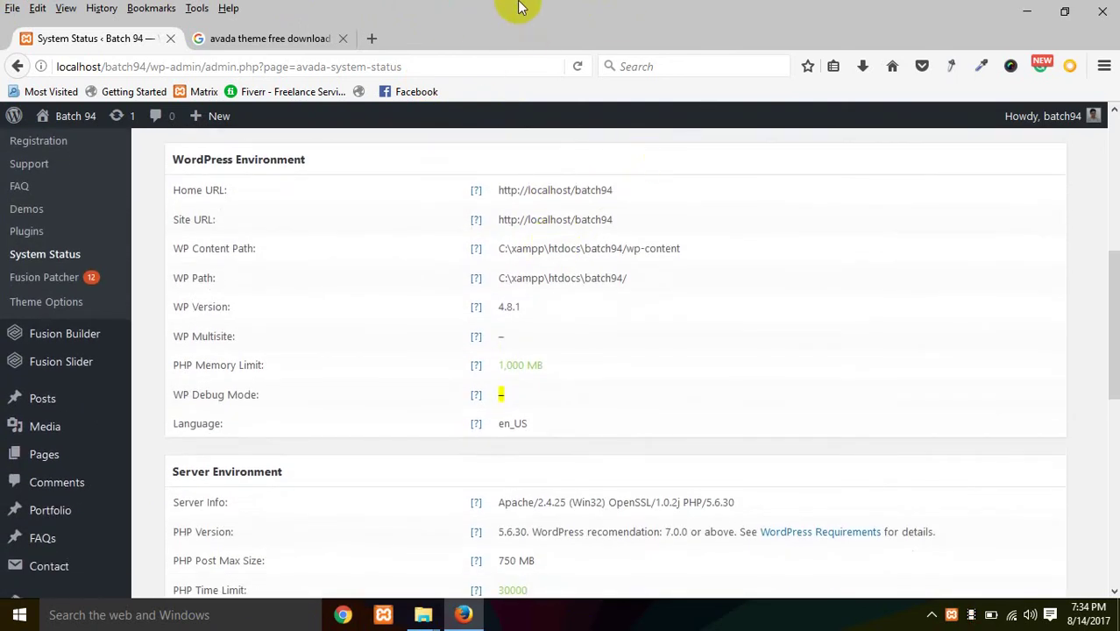
Step: Open Avada's Registration page, enter a token in the product registration field and submit it
scroll(654, 308, "up", 4)
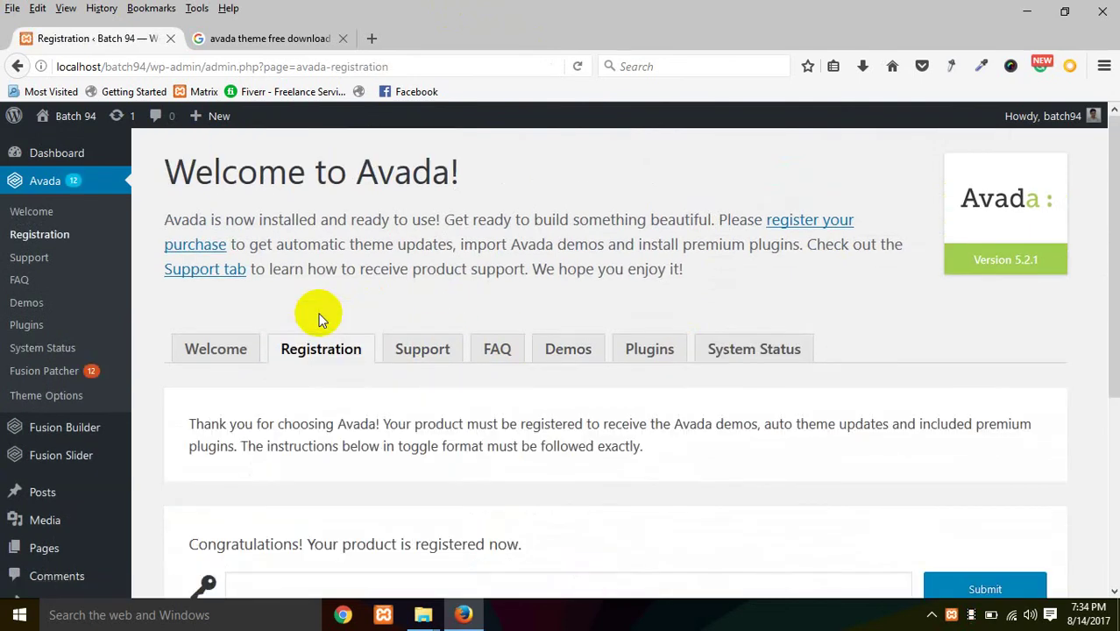
scroll(304, 345, "down", 2)
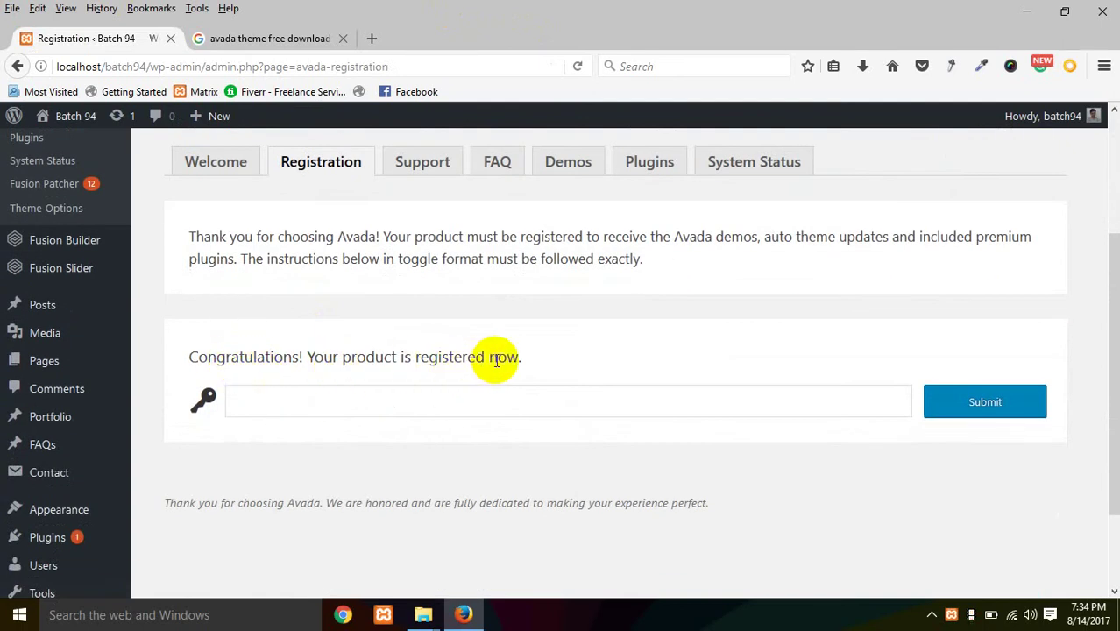
left_click(400, 399)
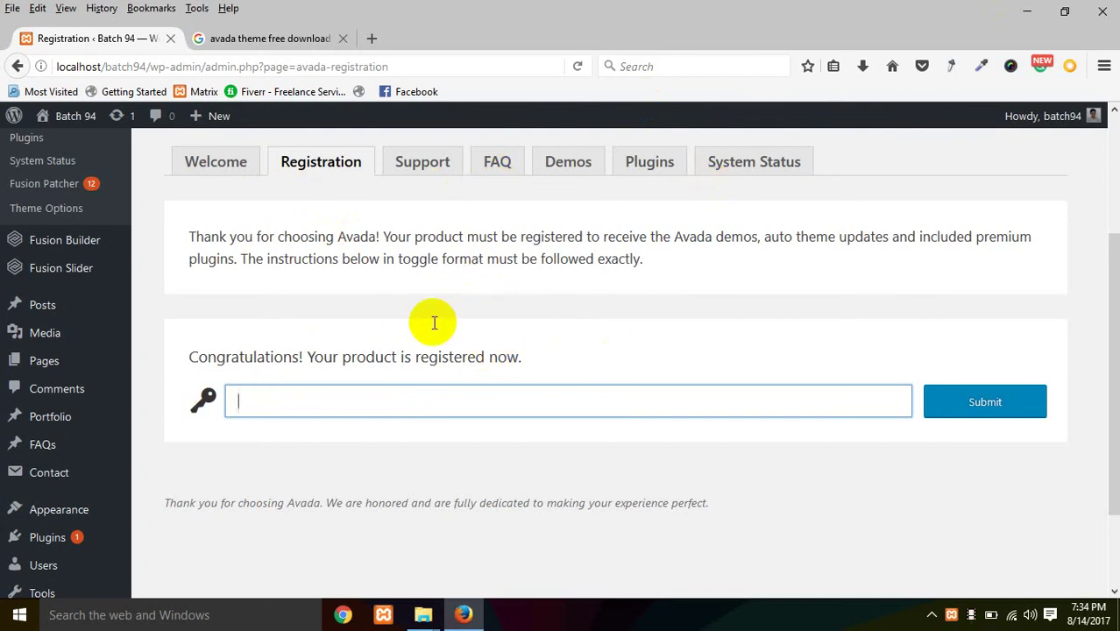
left_click(300, 406)
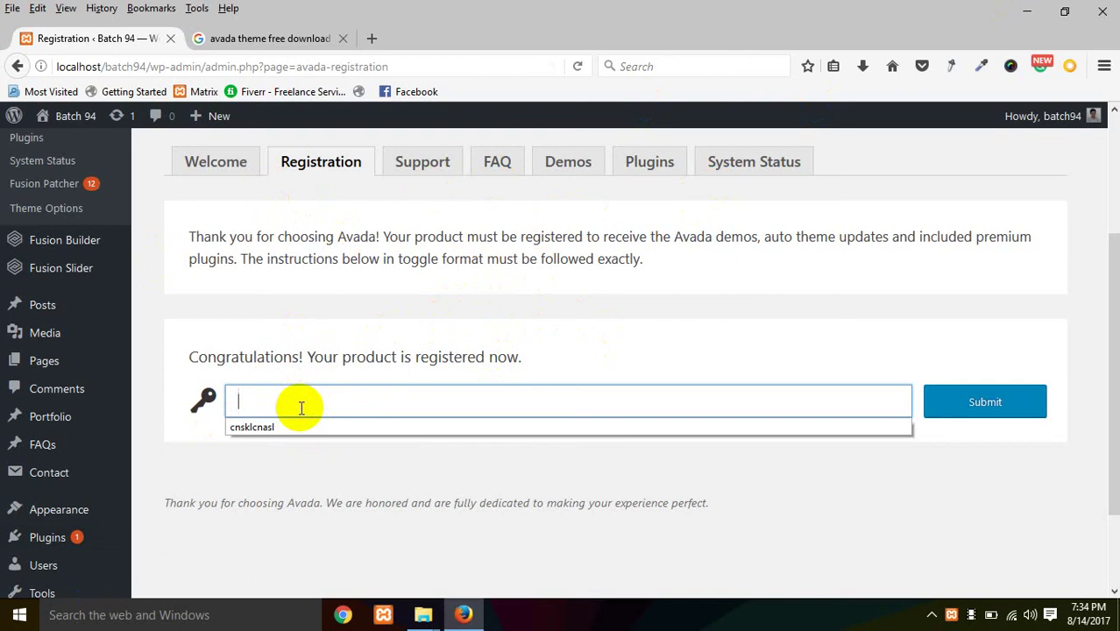
type("Kicu ekta")
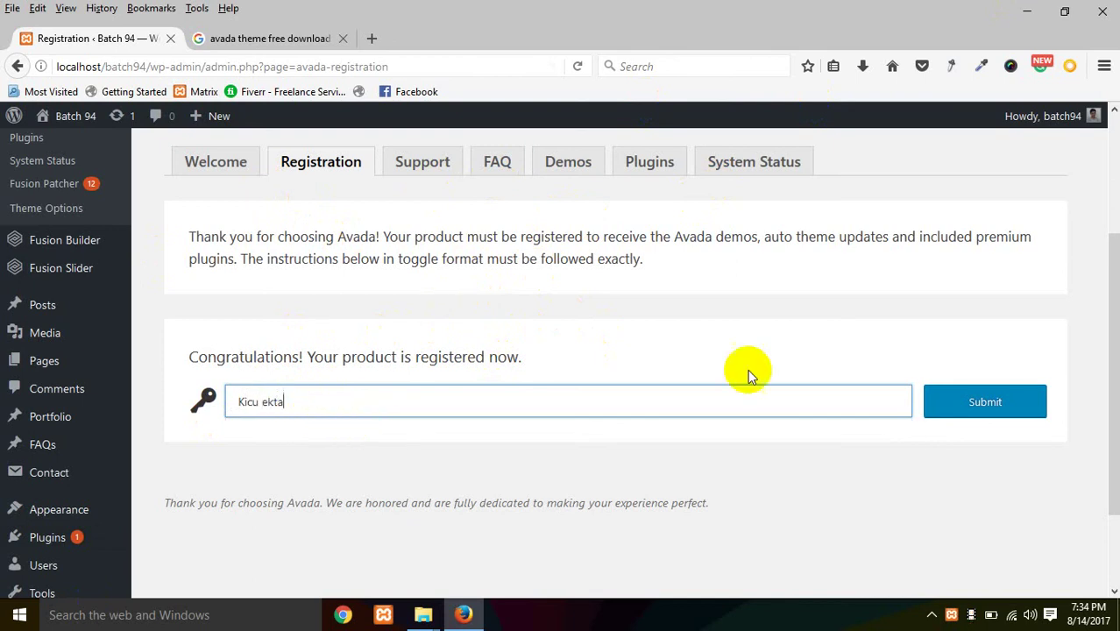
left_click(999, 405)
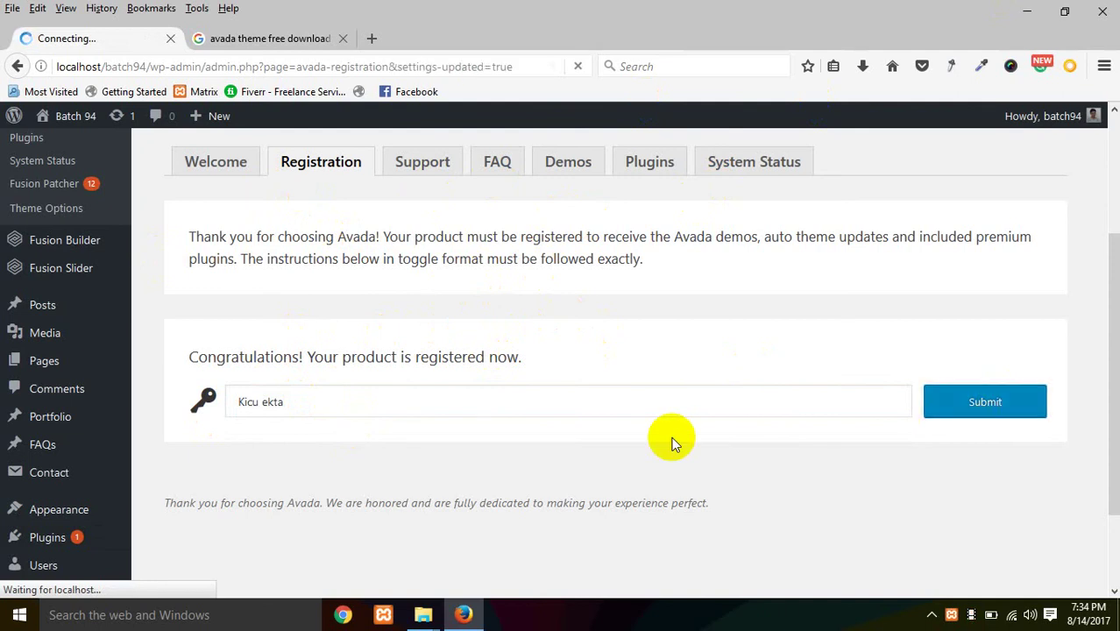
scroll(673, 326, "down", 1)
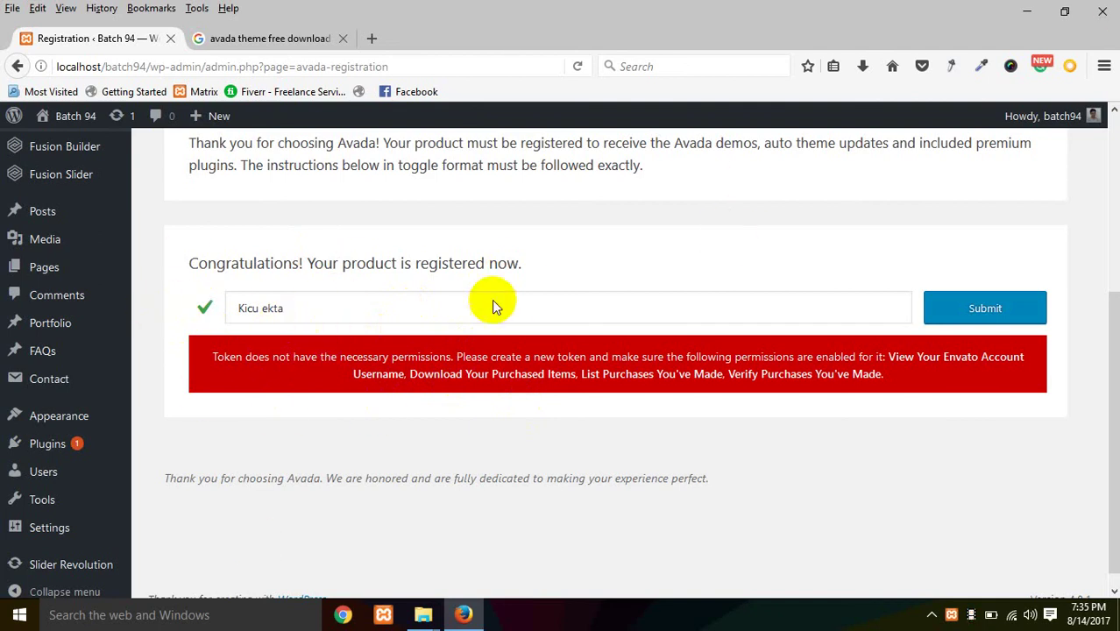
scroll(321, 360, "up", 2)
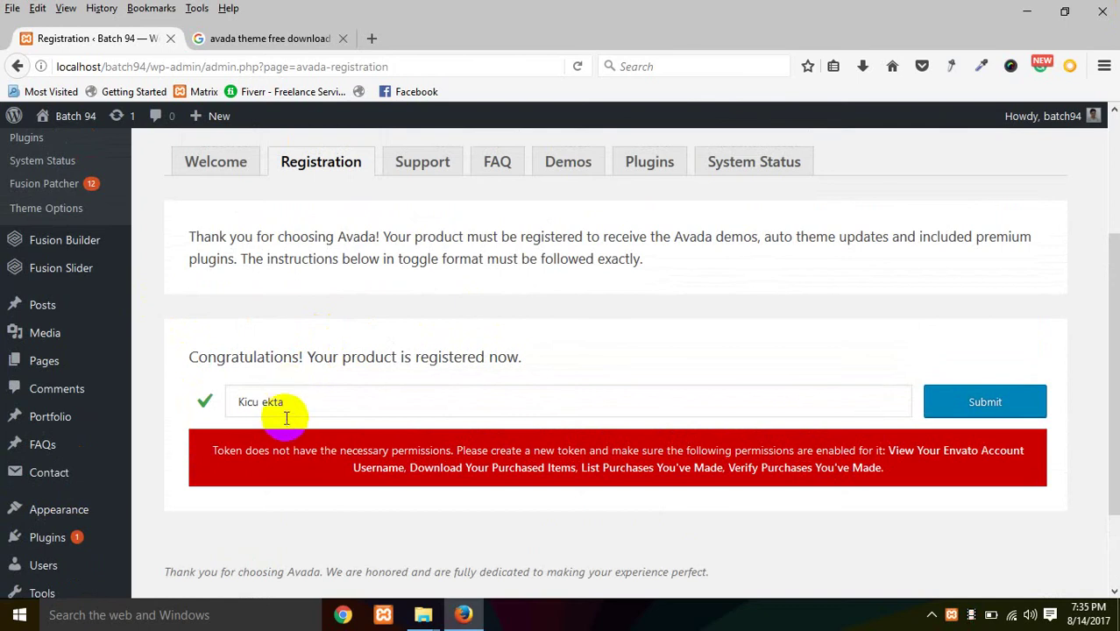
left_click_drag(320, 402, 207, 400)
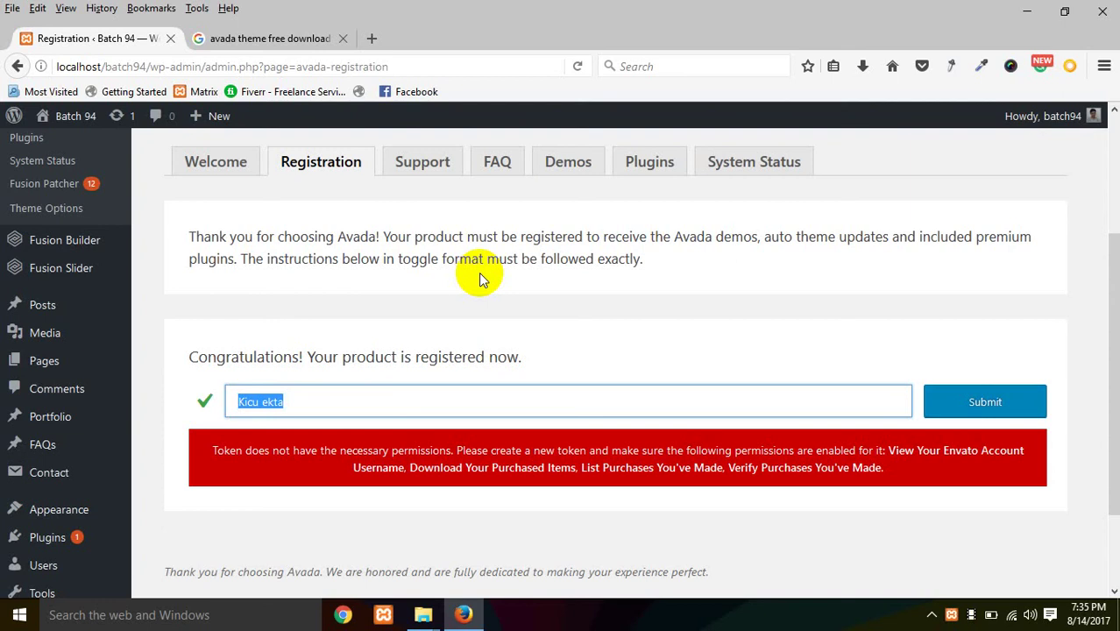
Step: Go to Avada's Demos page and browse the demo sites available for import
scroll(377, 323, "up", 3)
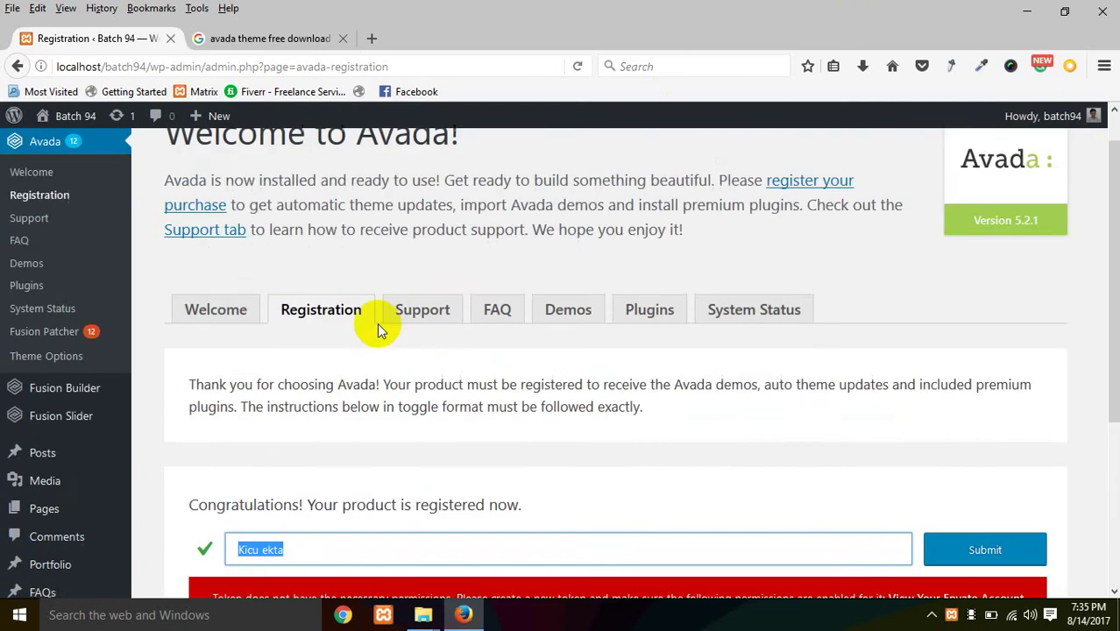
scroll(377, 323, "up", 1)
left_click(565, 351)
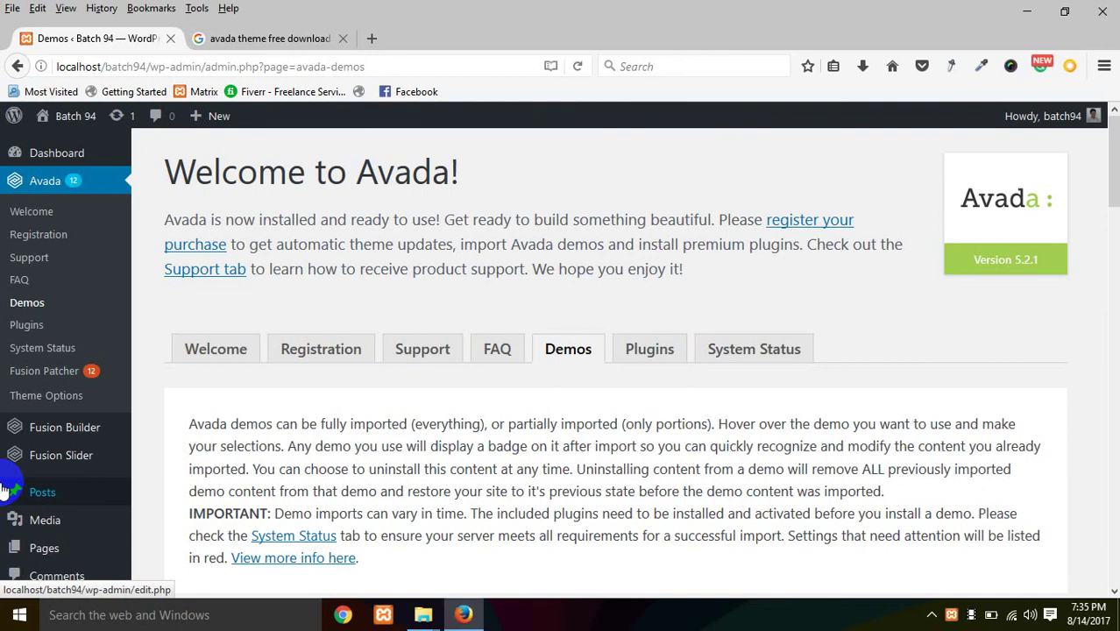
scroll(213, 280, "down", 2)
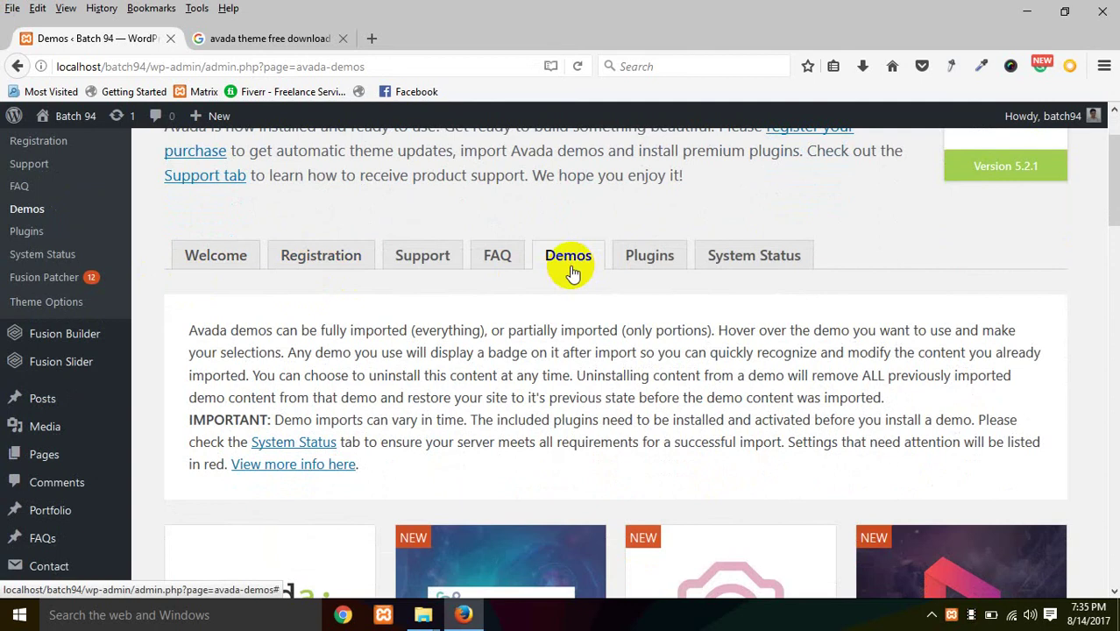
scroll(600, 375, "down", 6)
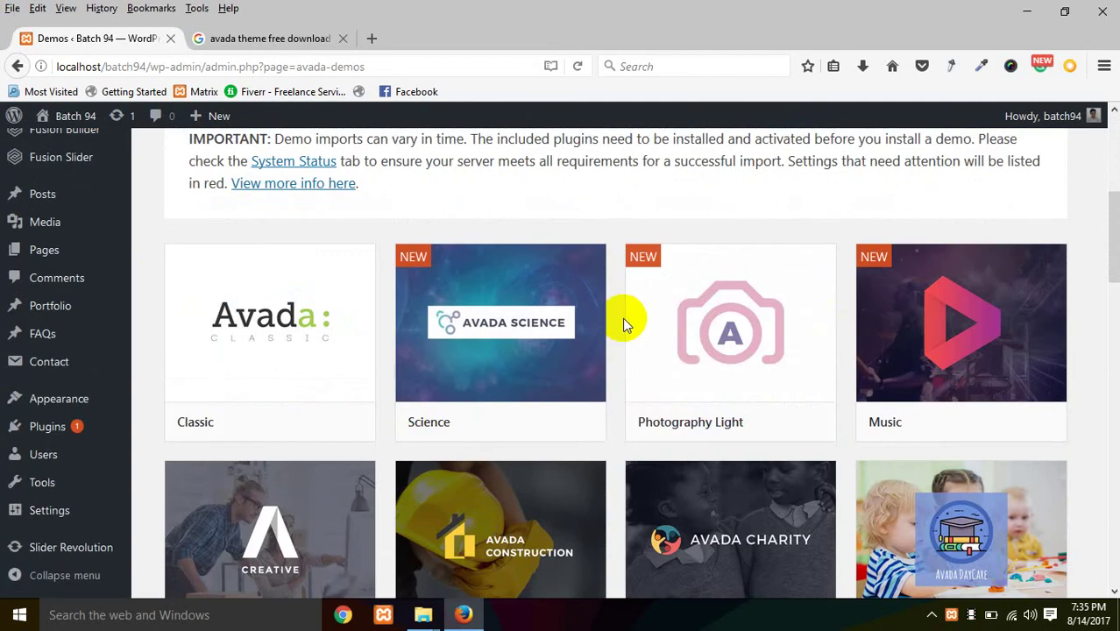
scroll(731, 346, "down", 4)
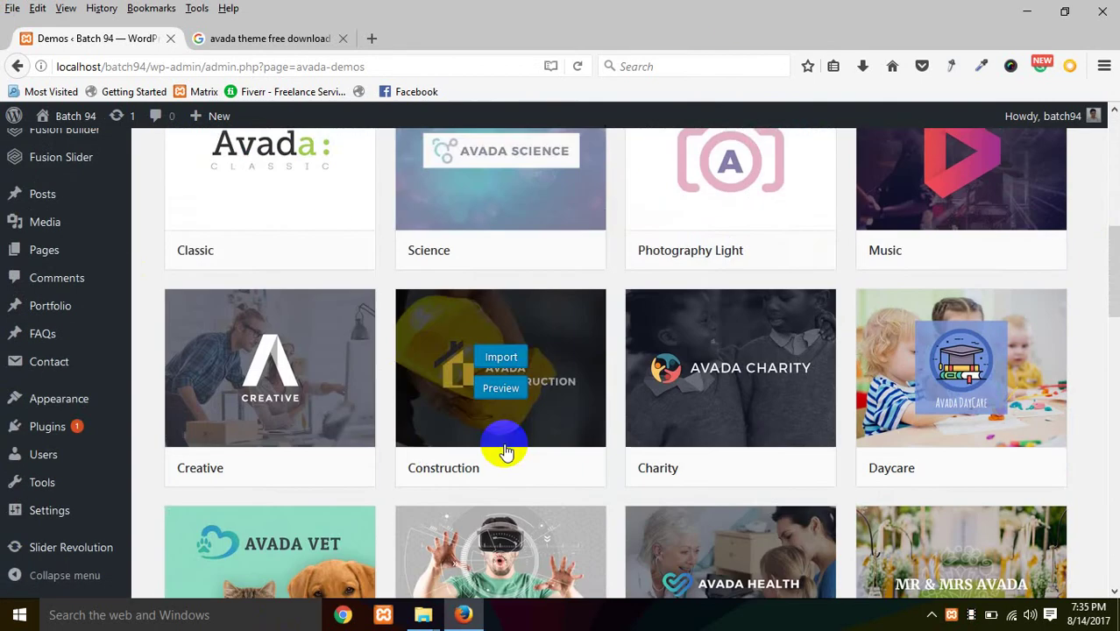
scroll(569, 284, "down", 4)
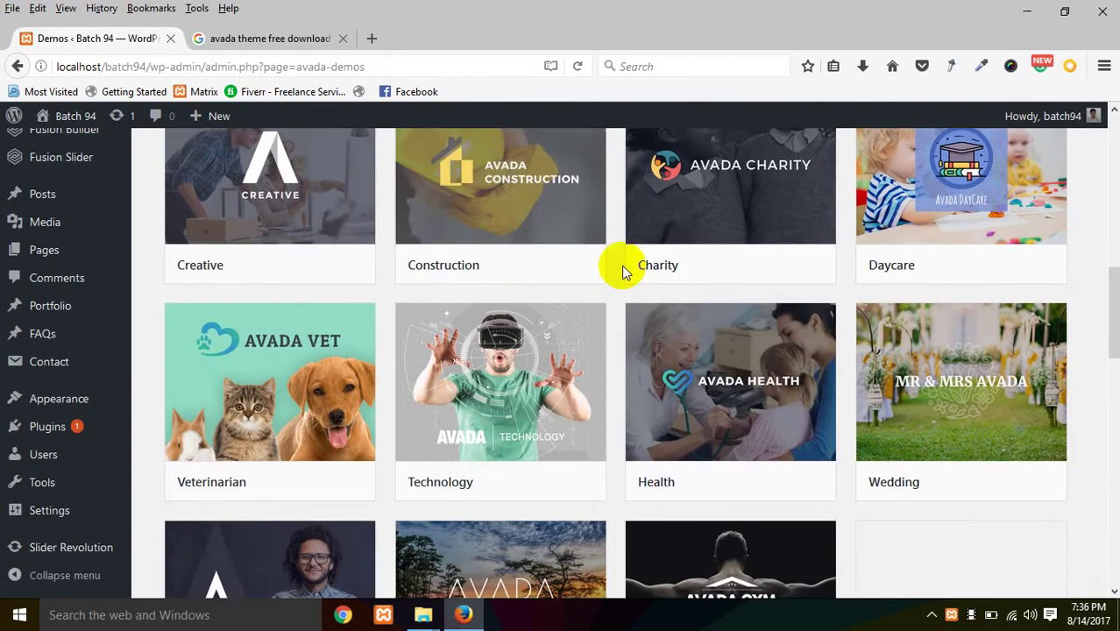
scroll(779, 375, "down", 3)
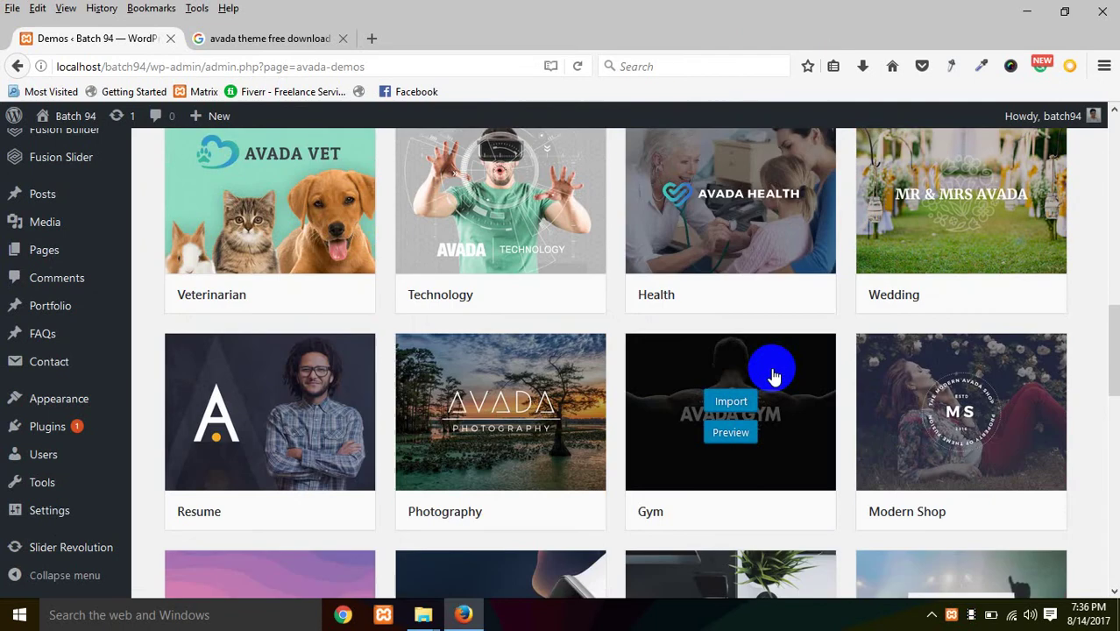
Step: Browse further through Avada's importable demos and open the Cafe demo's preview in a new tab
scroll(302, 446, "down", 5)
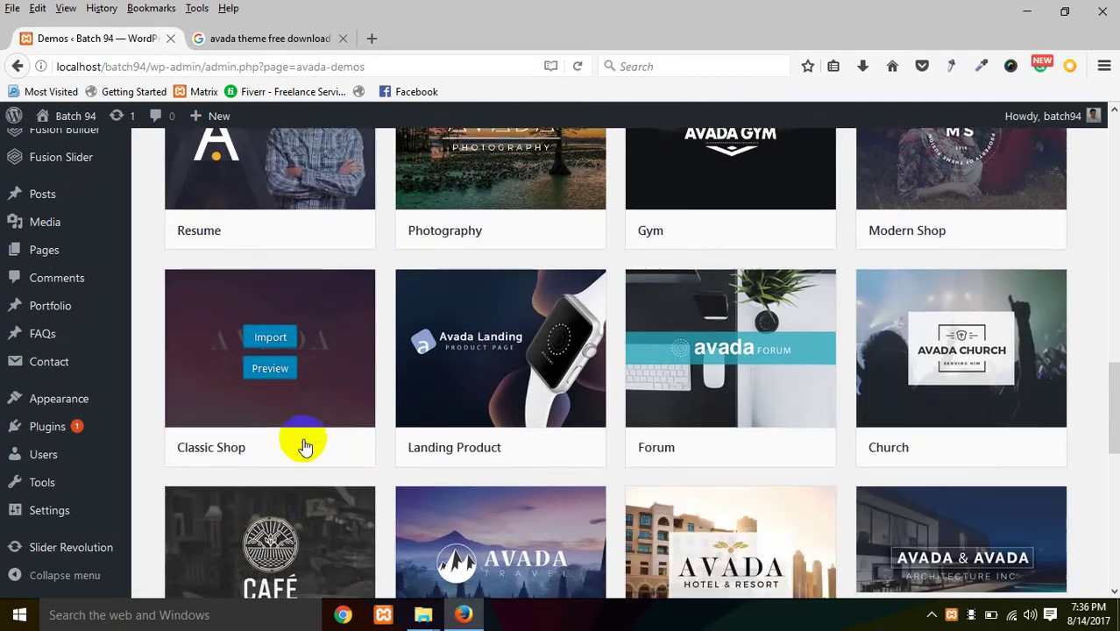
scroll(381, 481, "down", 2)
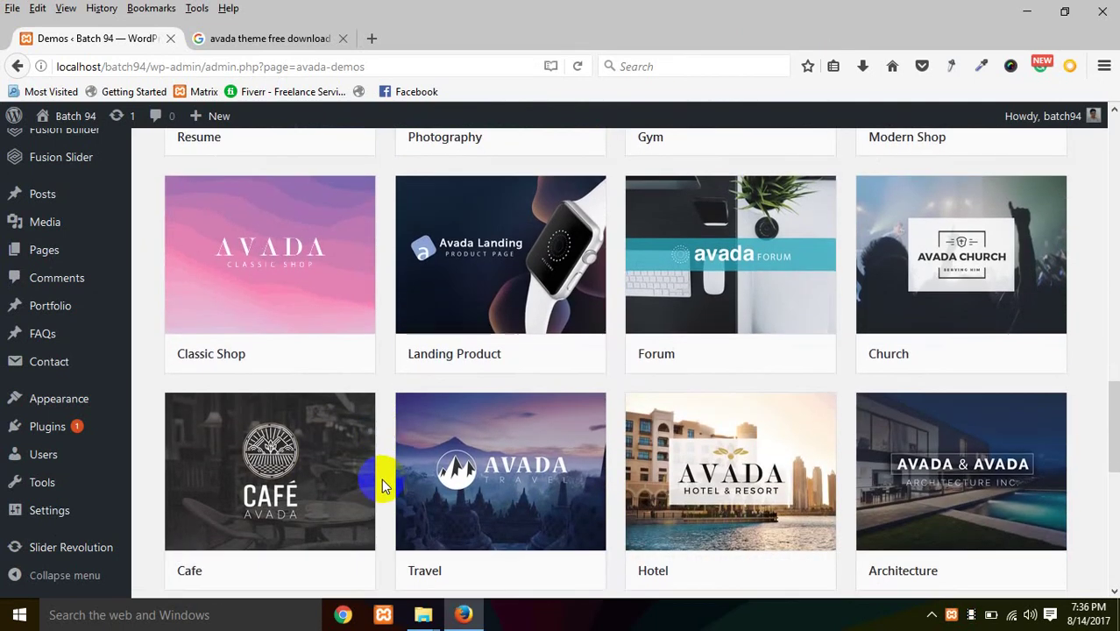
scroll(280, 468, "down", 2)
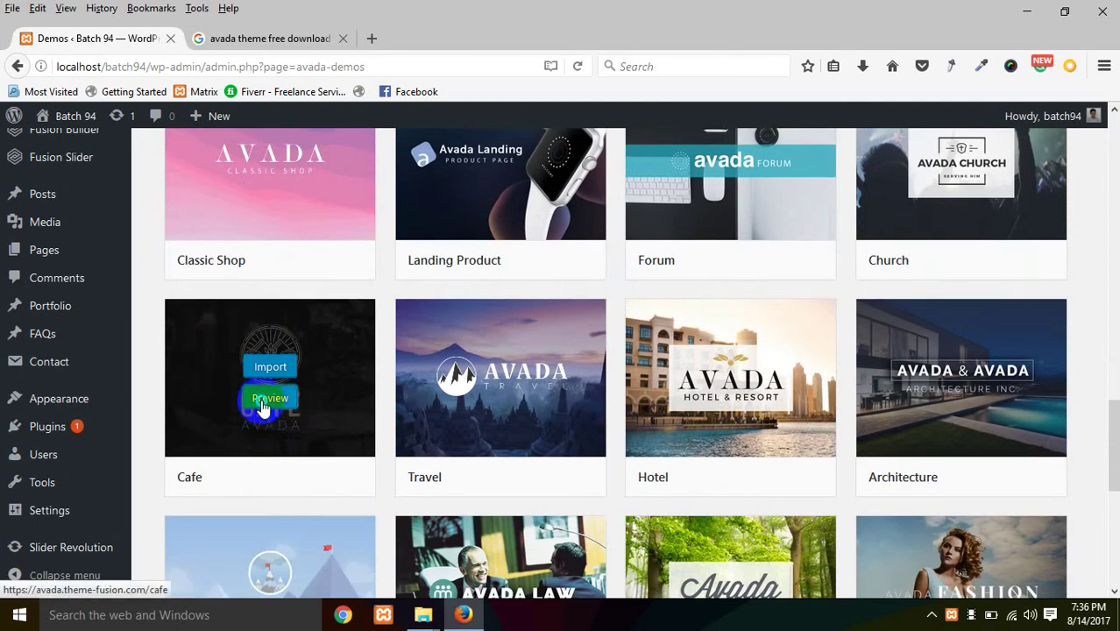
right_click(263, 406)
left_click(317, 413)
left_click(288, 44)
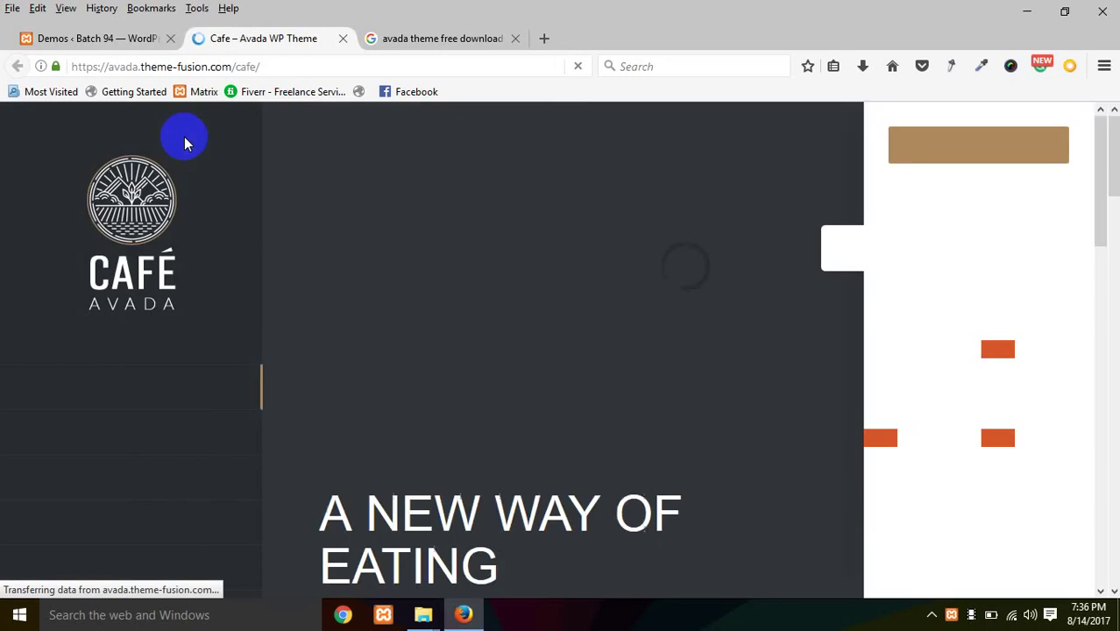
Step: Collapse the demo switcher panel and look through the Cafe demo's home page down to its footer
left_click(839, 248)
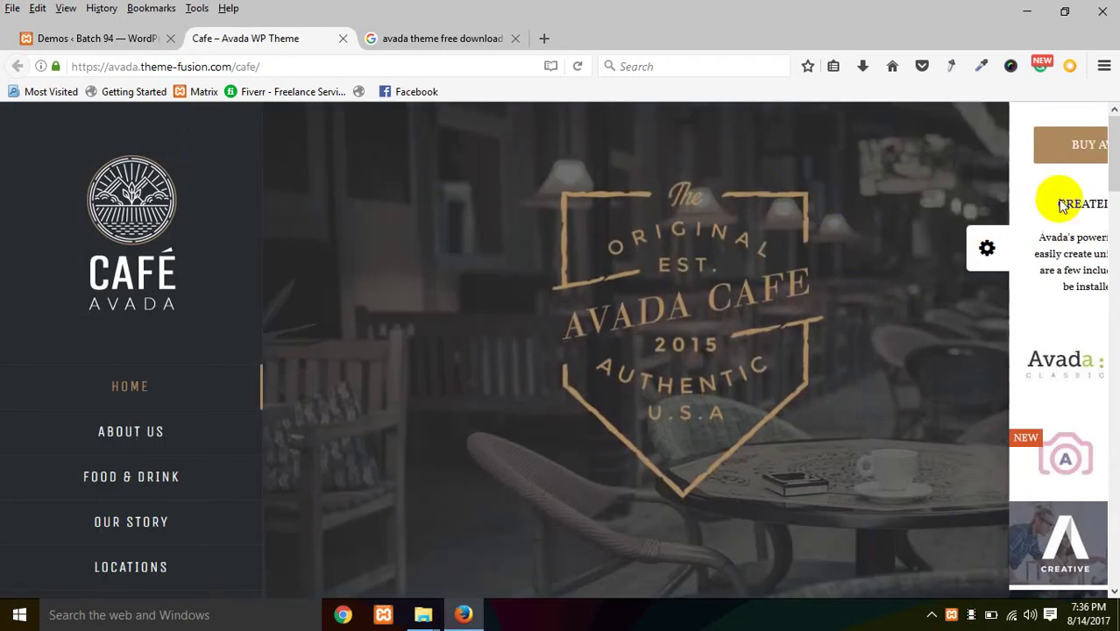
scroll(125, 349, "down", 5)
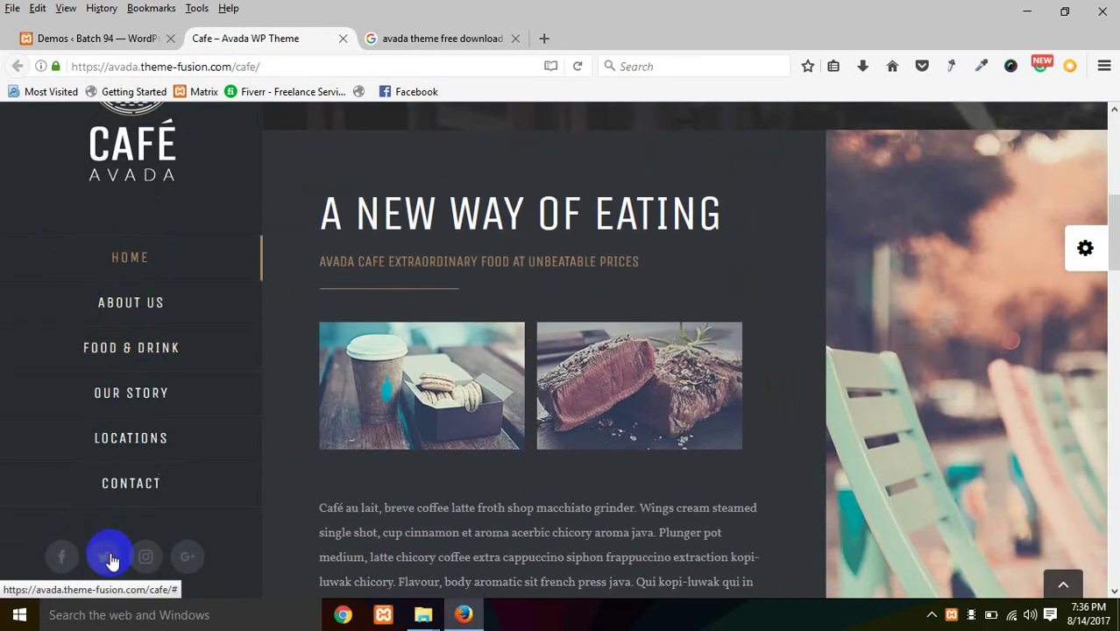
scroll(580, 406, "down", 10)
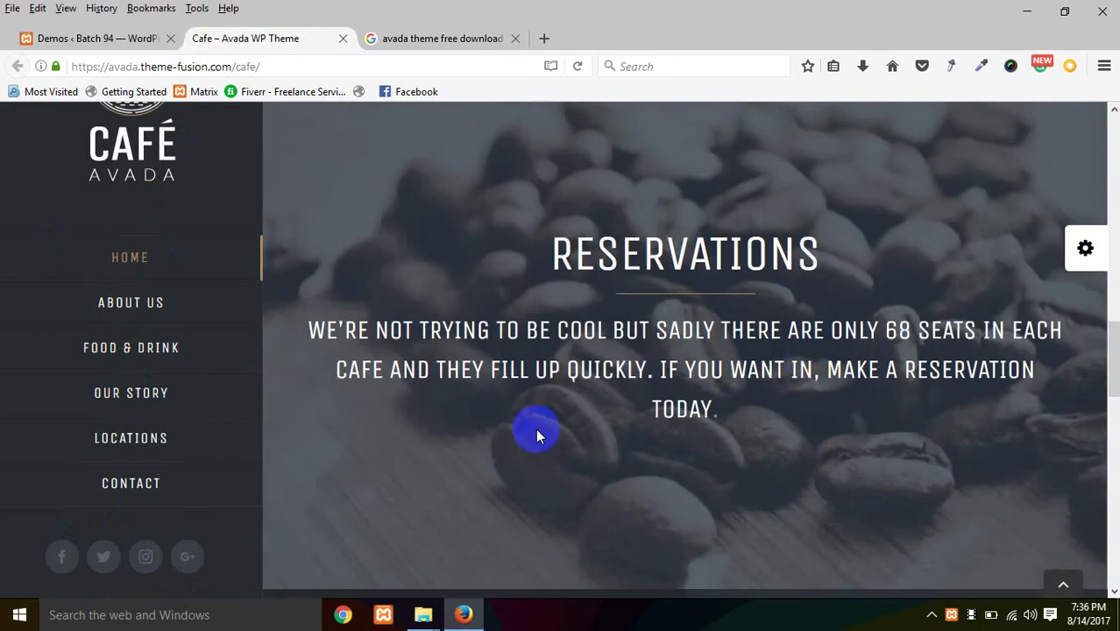
scroll(660, 412, "down", 15)
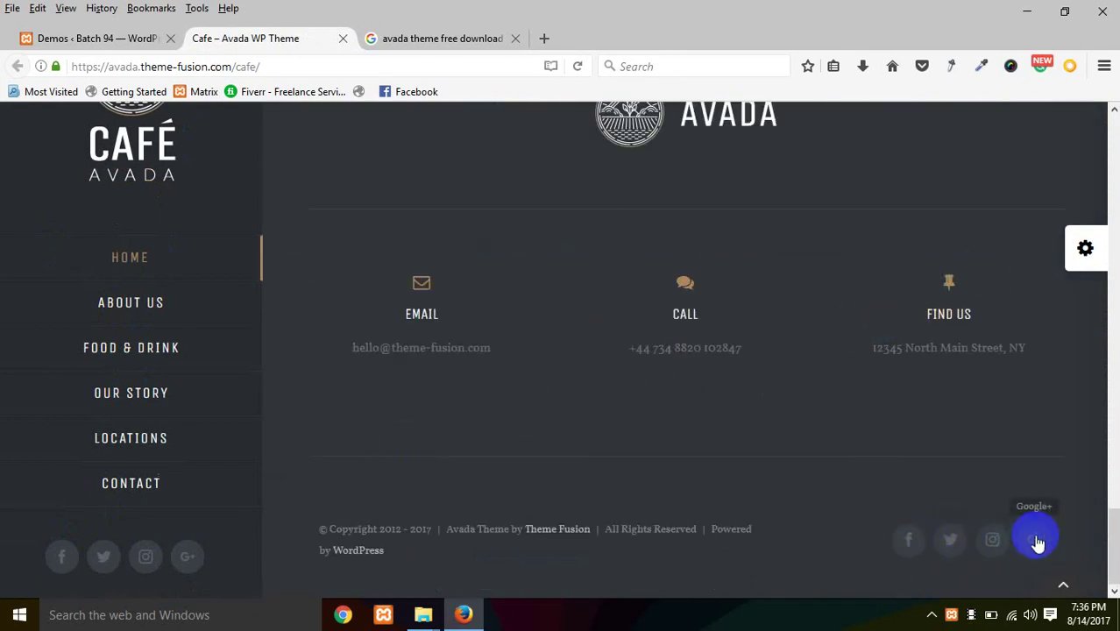
scroll(339, 182, "up", 5)
Step: Return to Avada's Demos page, browse the remaining demos and open the App demo's preview in a new tab
left_click(92, 38)
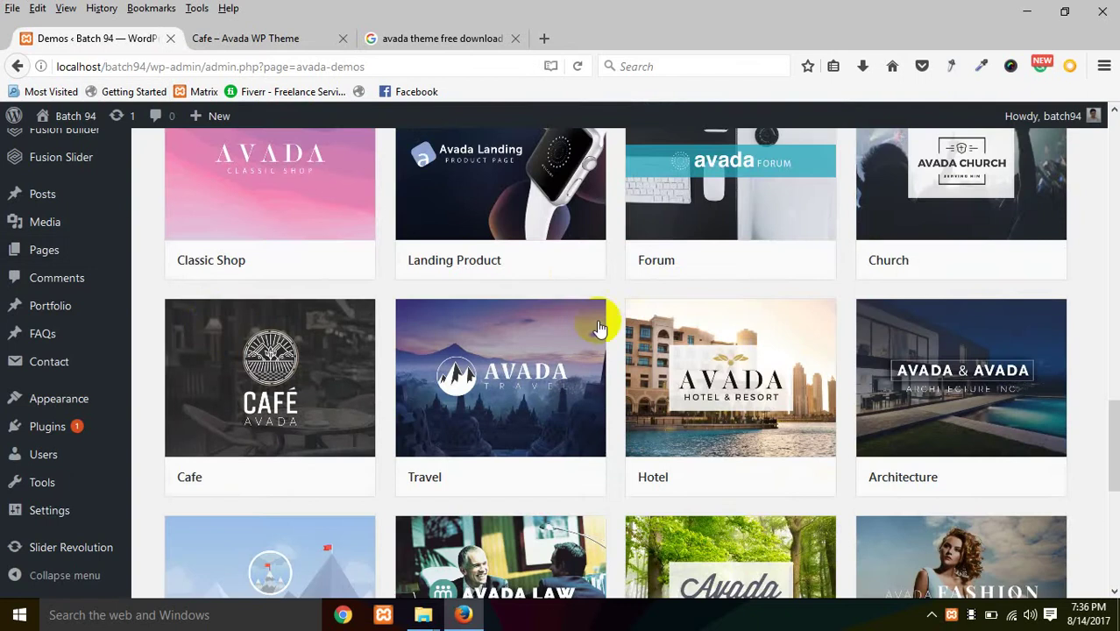
scroll(363, 350, "down", 3)
scroll(313, 358, "down", 3)
scroll(475, 326, "up", 2)
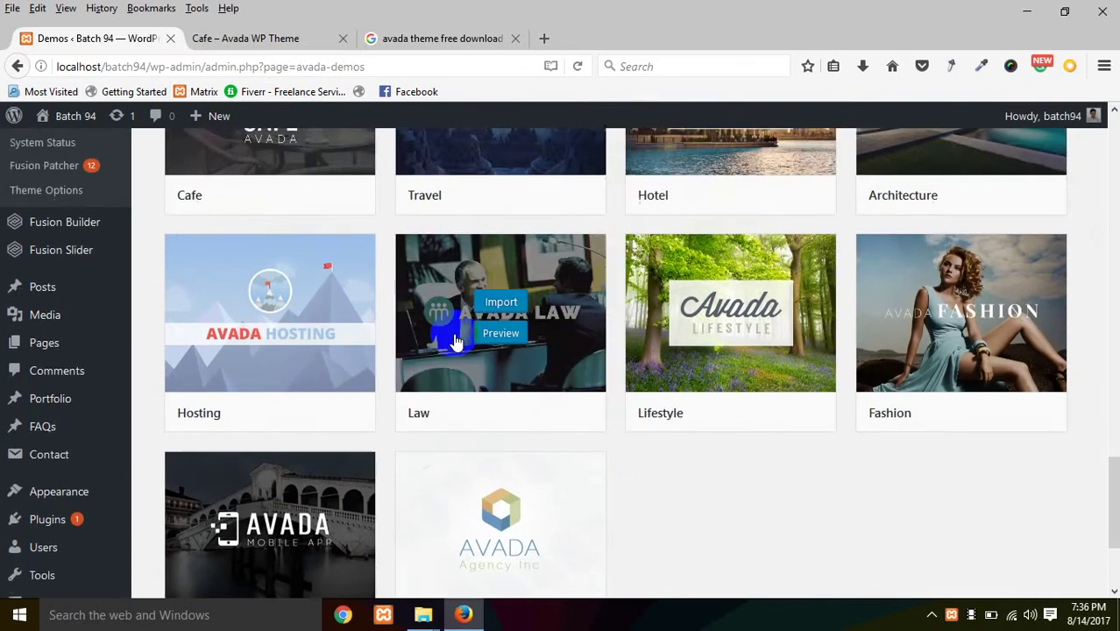
scroll(300, 368, "down", 4)
right_click(274, 373)
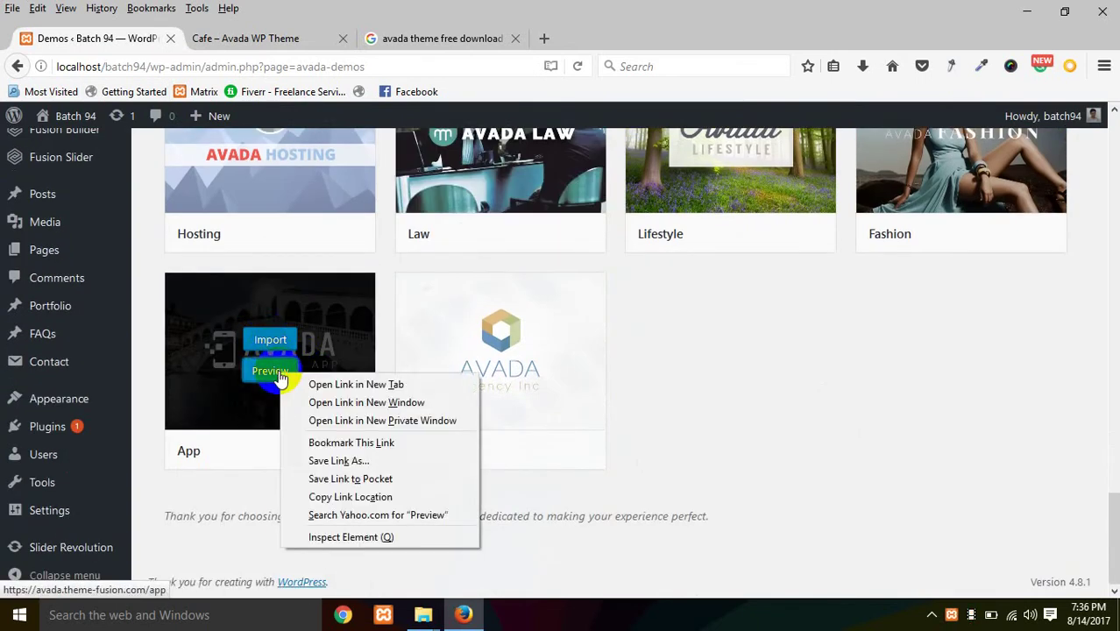
left_click(298, 383)
left_click(275, 42)
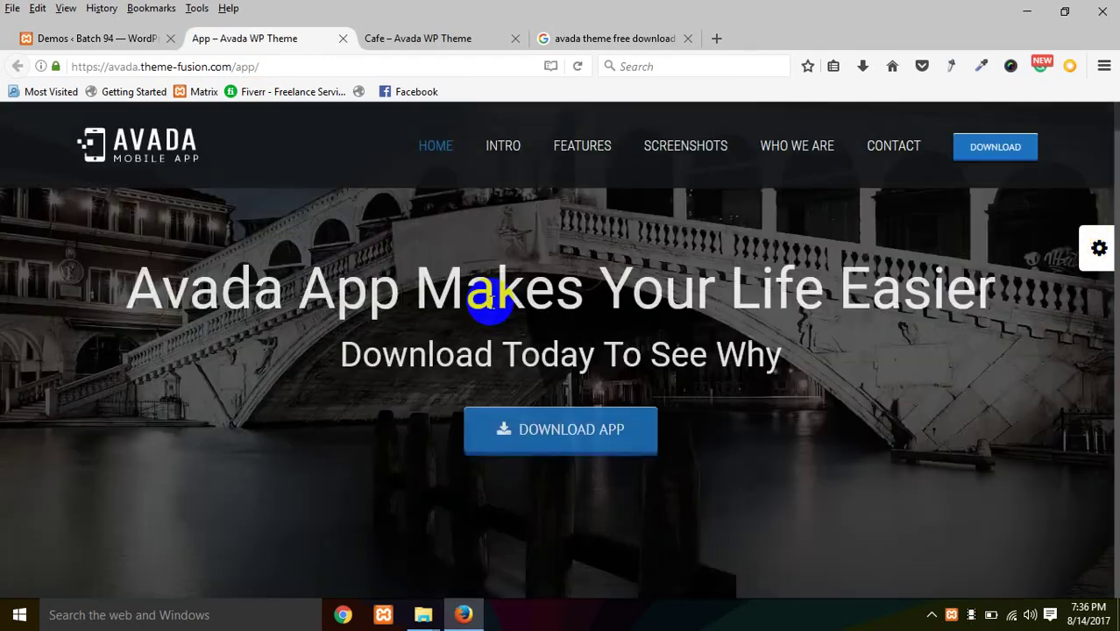
Step: Look through the App demo's opening banner, intro and Features That Matter boxes
scroll(667, 287, "down", 10)
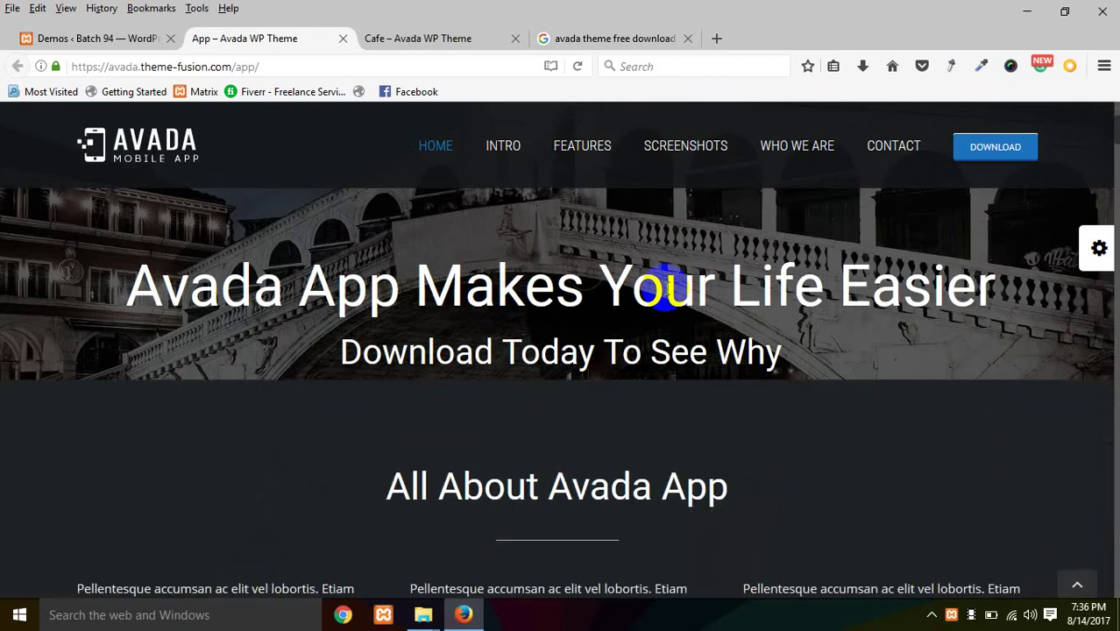
scroll(664, 287, "down", 10)
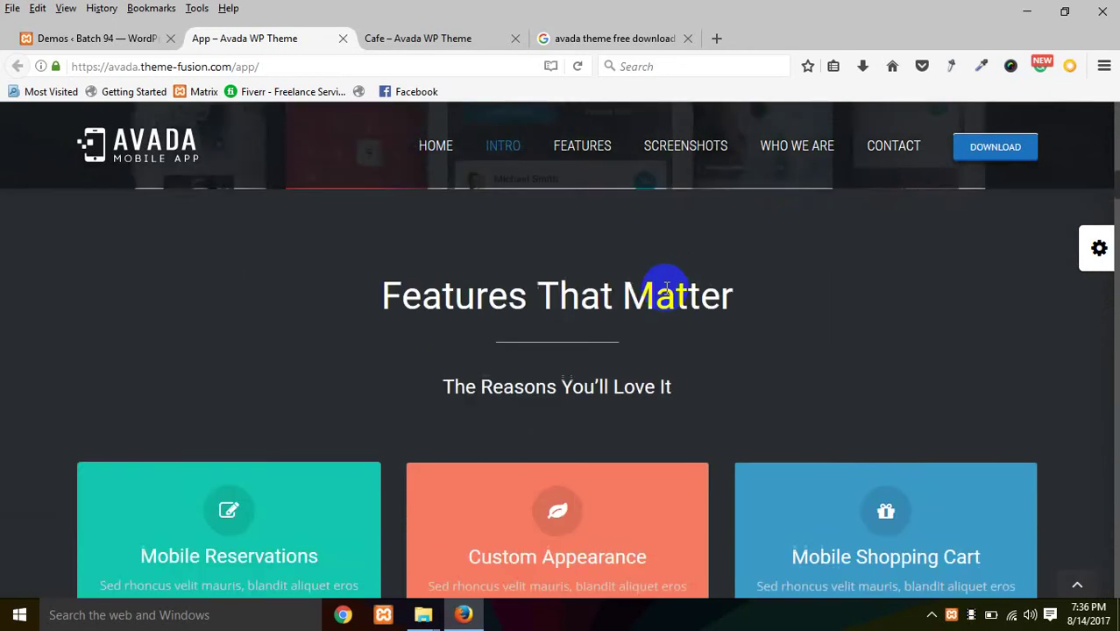
scroll(465, 276, "up", 4)
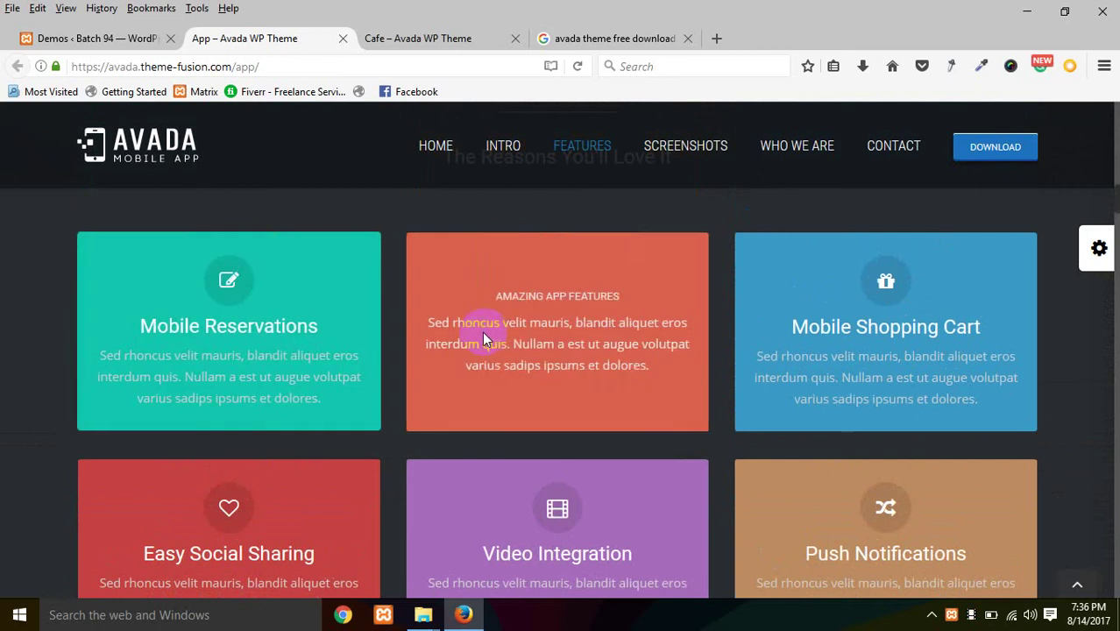
scroll(482, 331, "down", 7)
scroll(763, 389, "down", 3)
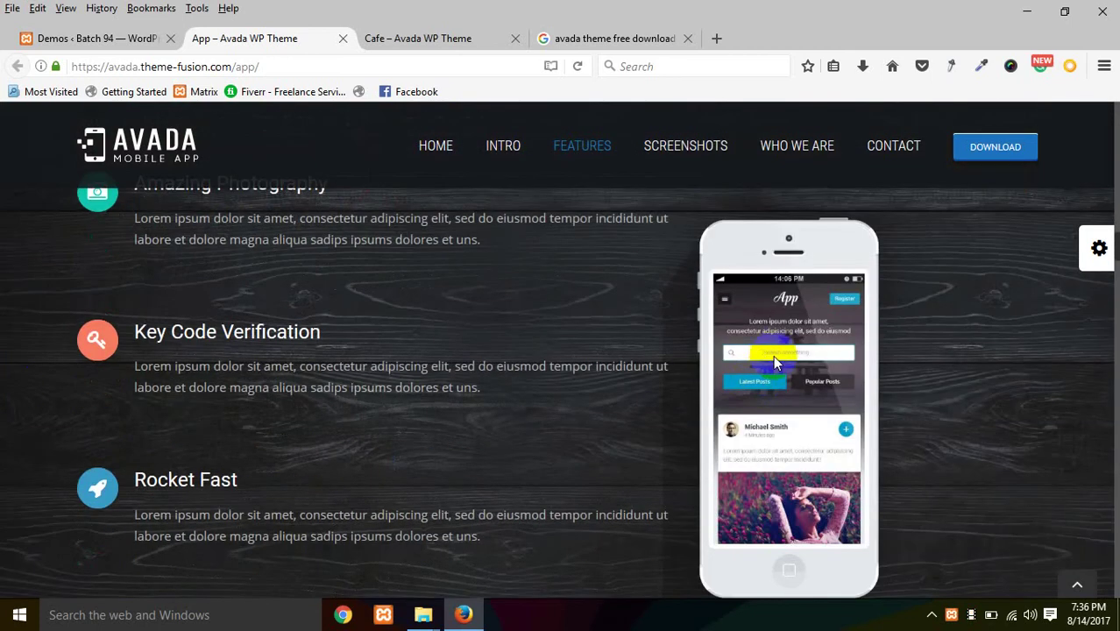
Step: Examine how the phone mockup's display changes between the App demo's Rocket Fast, Live Stats Anywhere and Beautiful User Interface sections
scroll(395, 412, "up", 3)
scroll(149, 333, "down", 10)
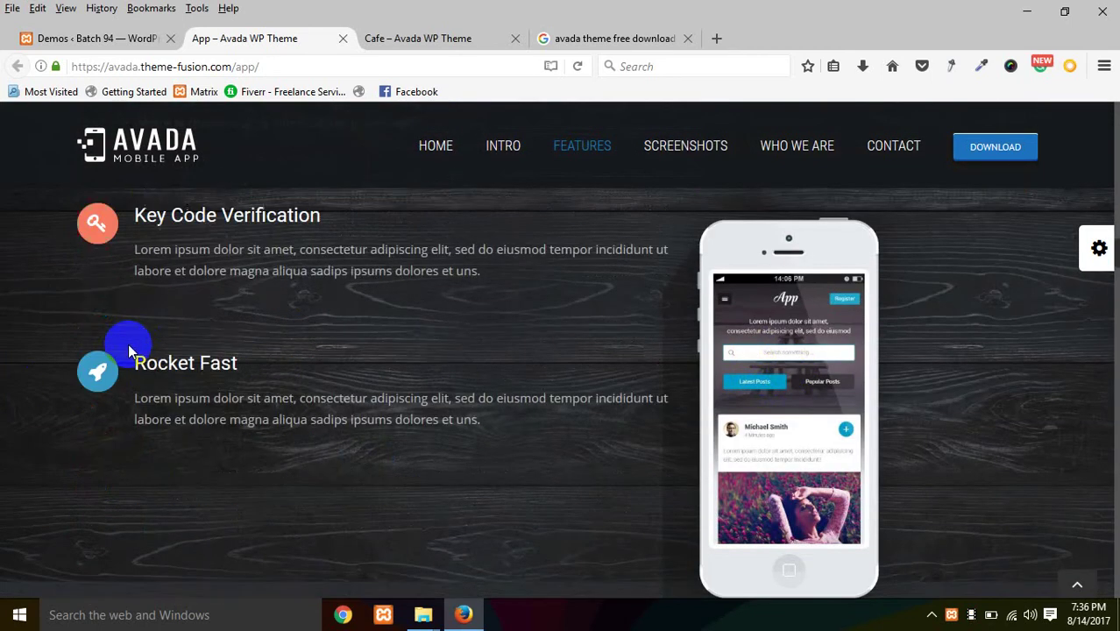
scroll(225, 438, "down", 3)
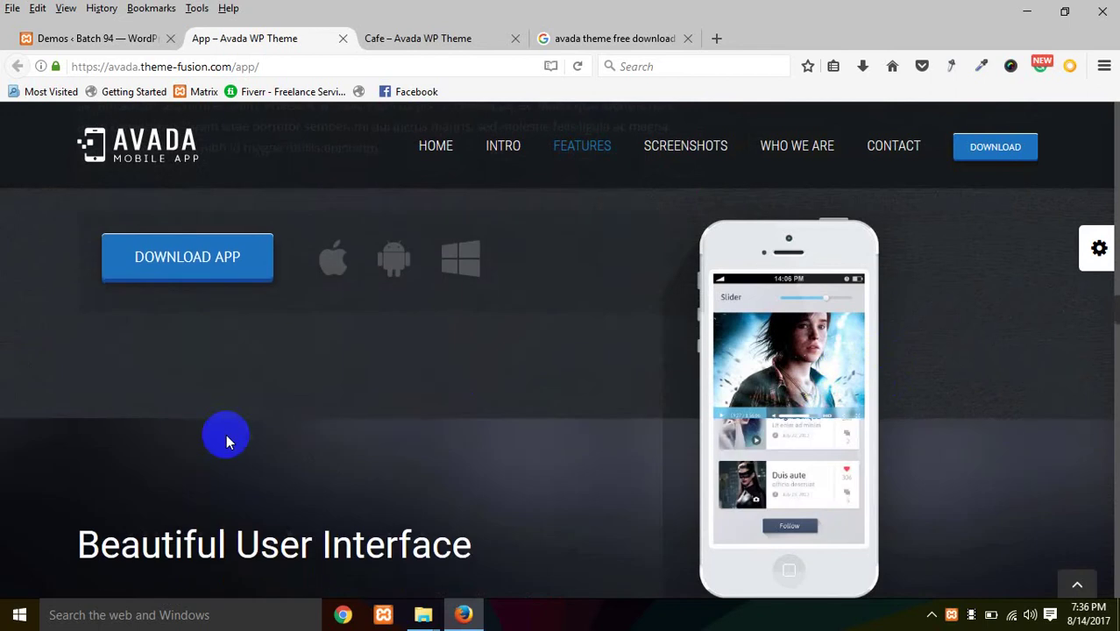
scroll(408, 407, "up", 5)
scroll(238, 412, "up", 3)
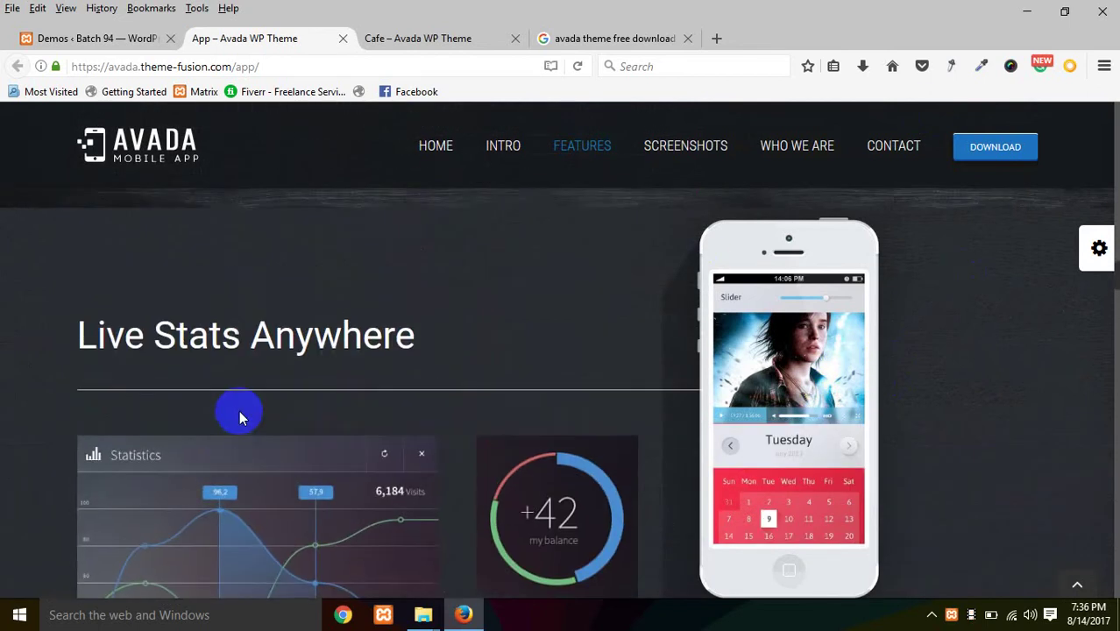
scroll(262, 250, "down", 8)
scroll(227, 359, "up", 5)
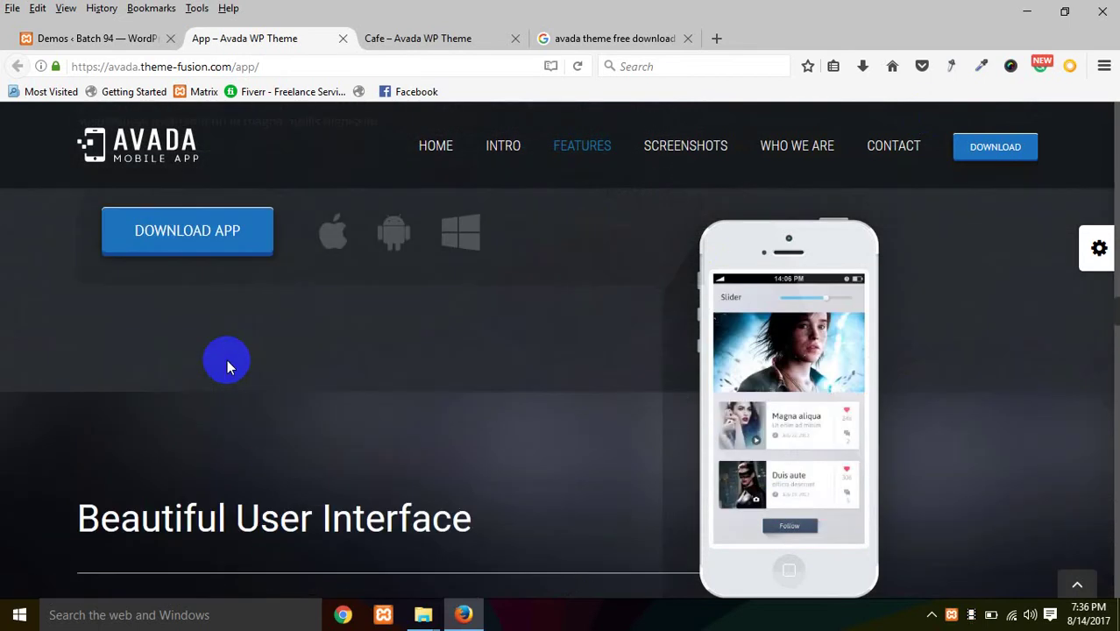
scroll(308, 305, "down", 2)
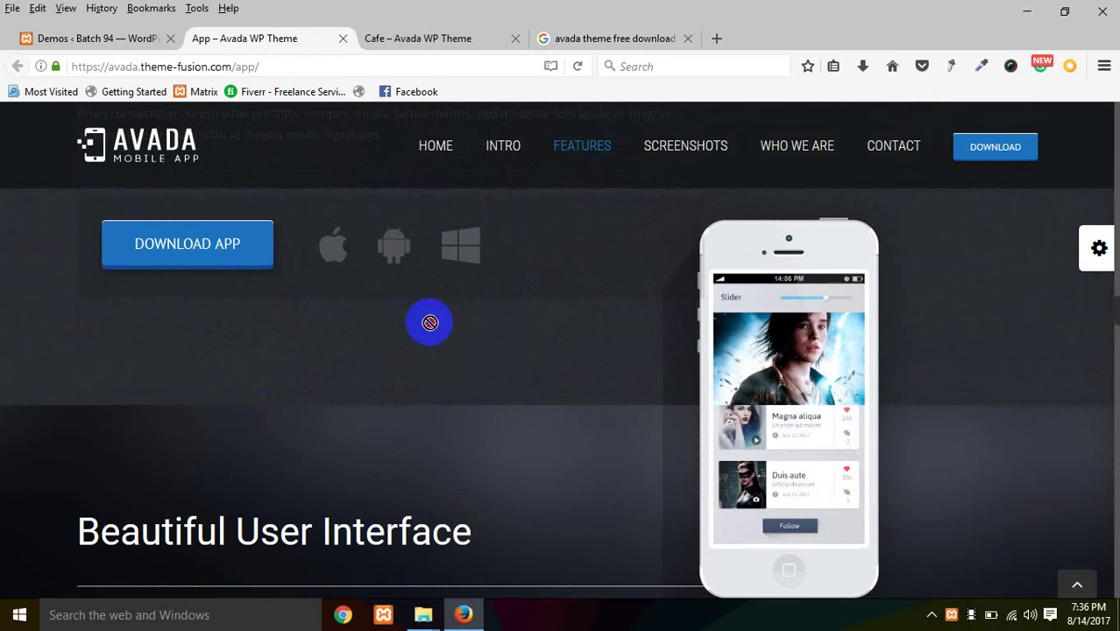
scroll(2, 422, "down", 5)
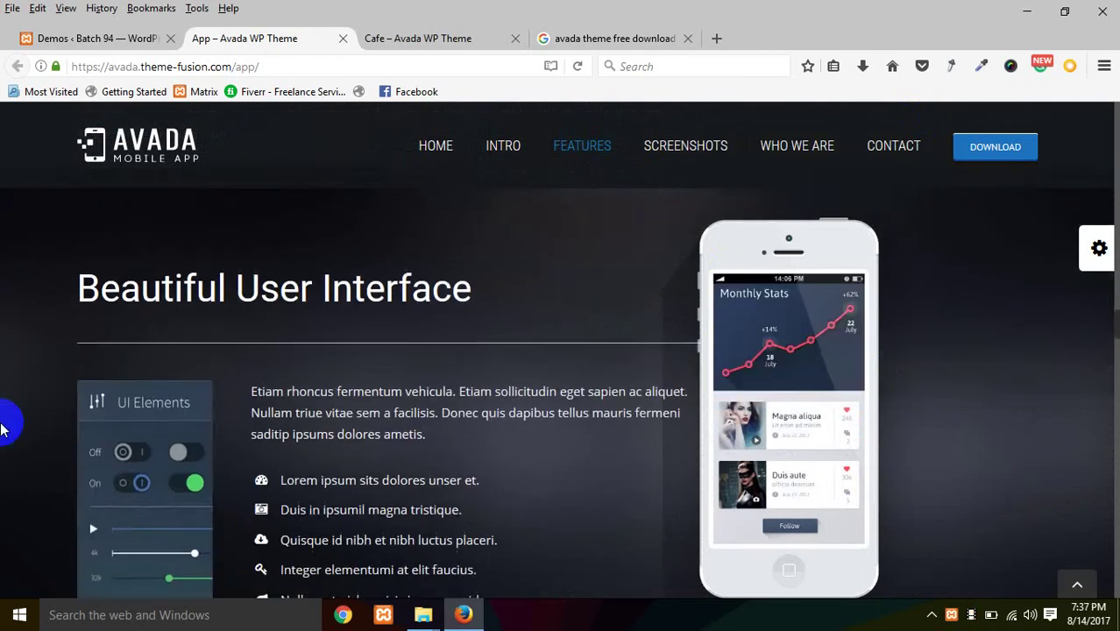
Step: View the background image of the App demo's Live Stats Anywhere section by itself and return to the demo page
scroll(3, 424, "up", 7)
right_click(2, 305)
left_click(68, 388)
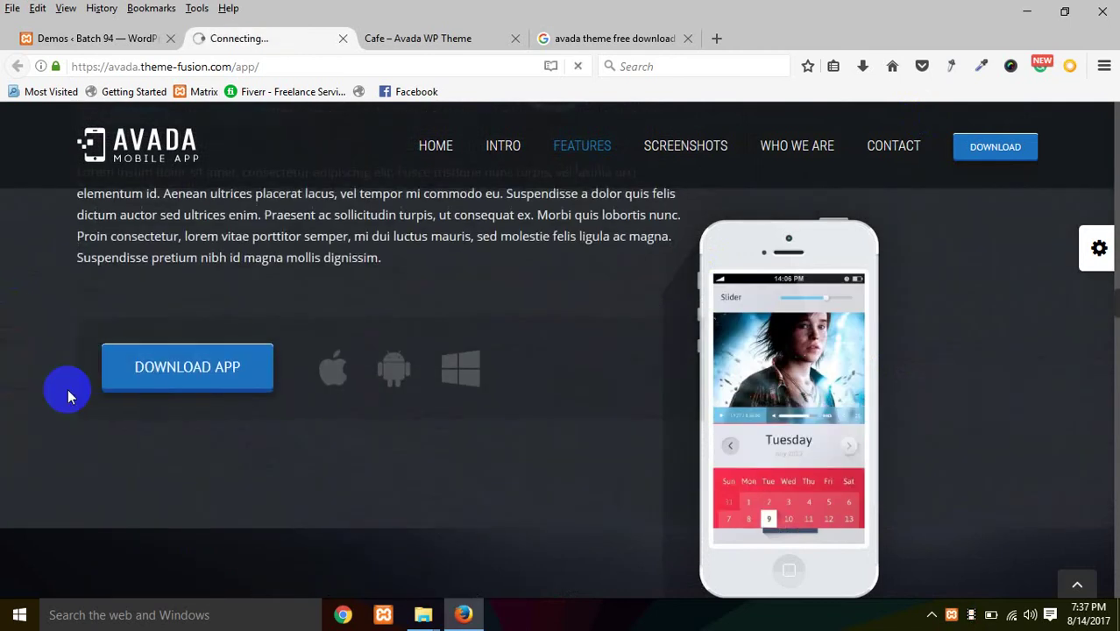
left_click(18, 65)
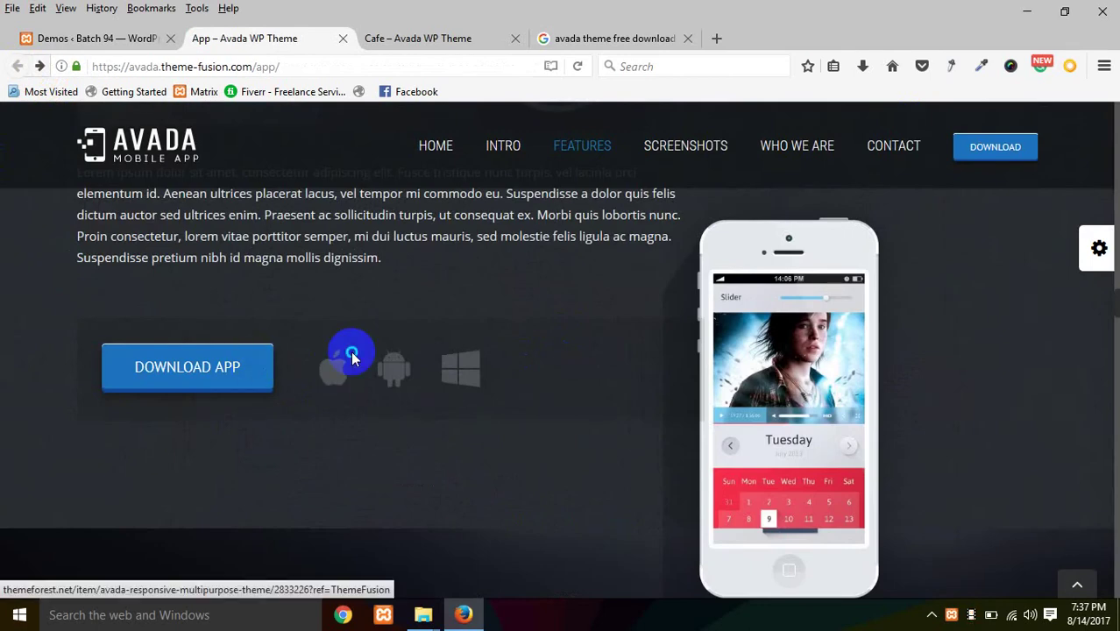
Step: View the image of the Apple, Android and Windows icons beside Download App by itself and return to the demo page
right_click(351, 350)
right_click(339, 367)
left_click(373, 383)
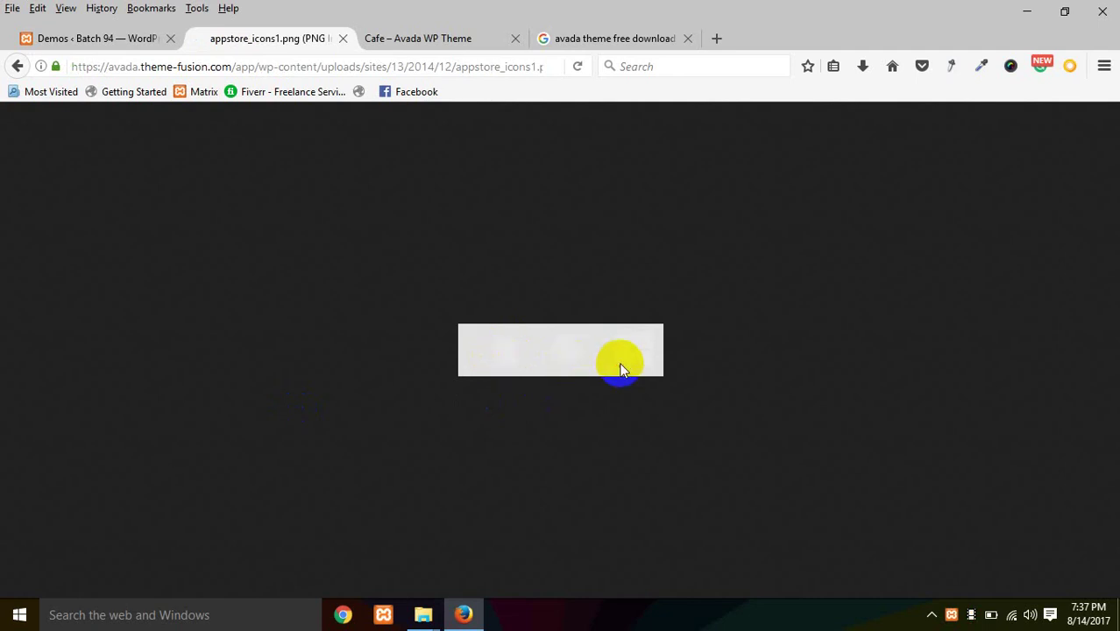
left_click(17, 66)
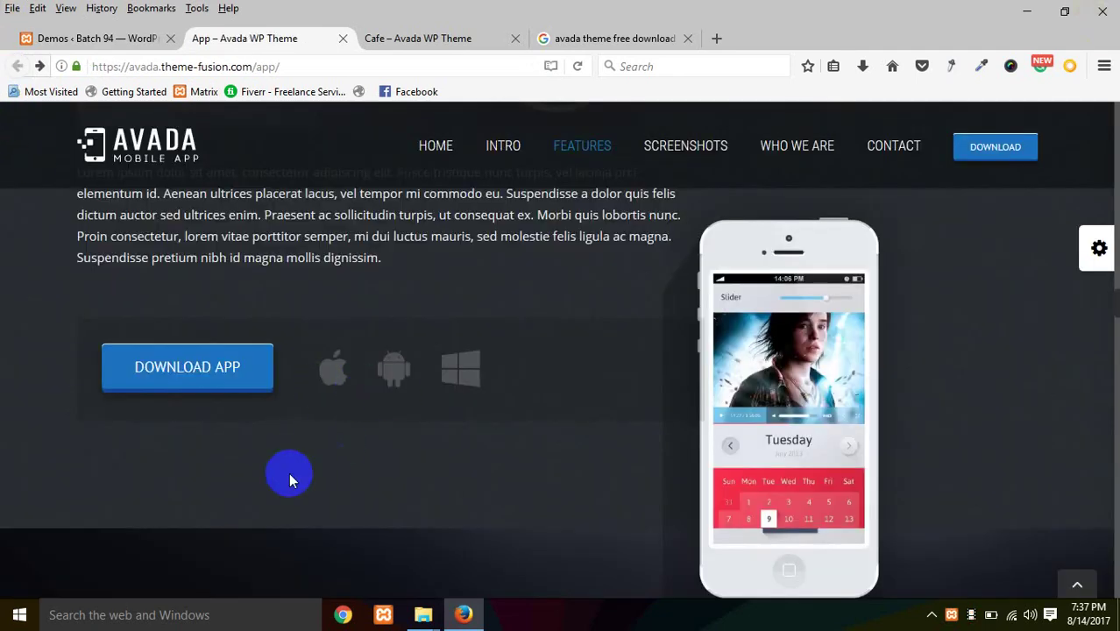
Step: Look through the App demo's Who Are We, team member and Download Avada App Today sections
scroll(340, 452, "down", 10)
scroll(345, 459, "down", 15)
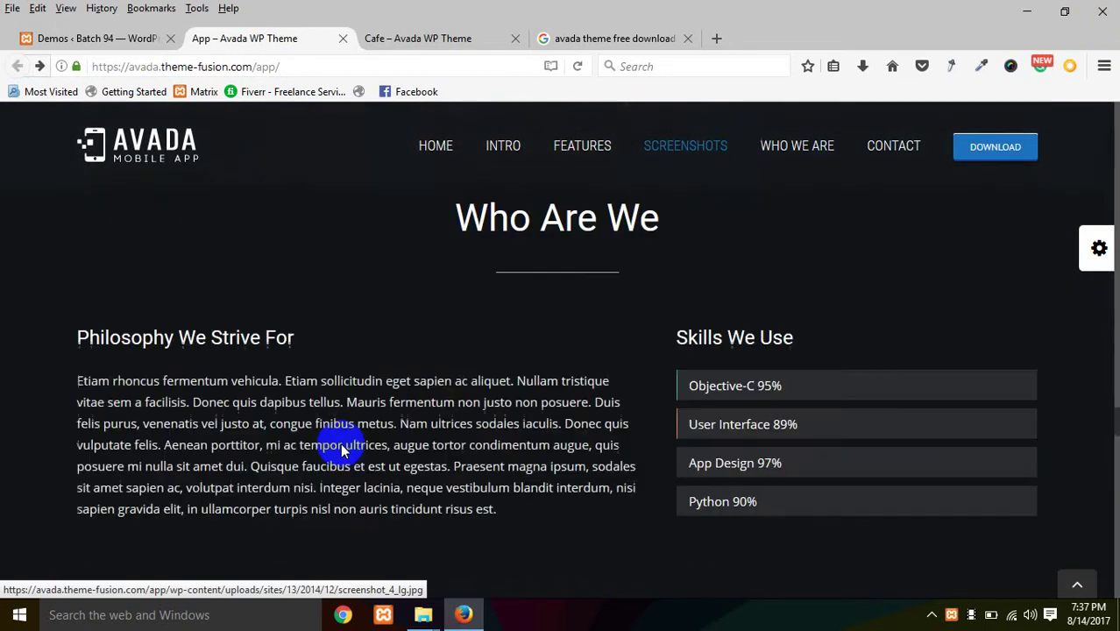
scroll(340, 448, "down", 3)
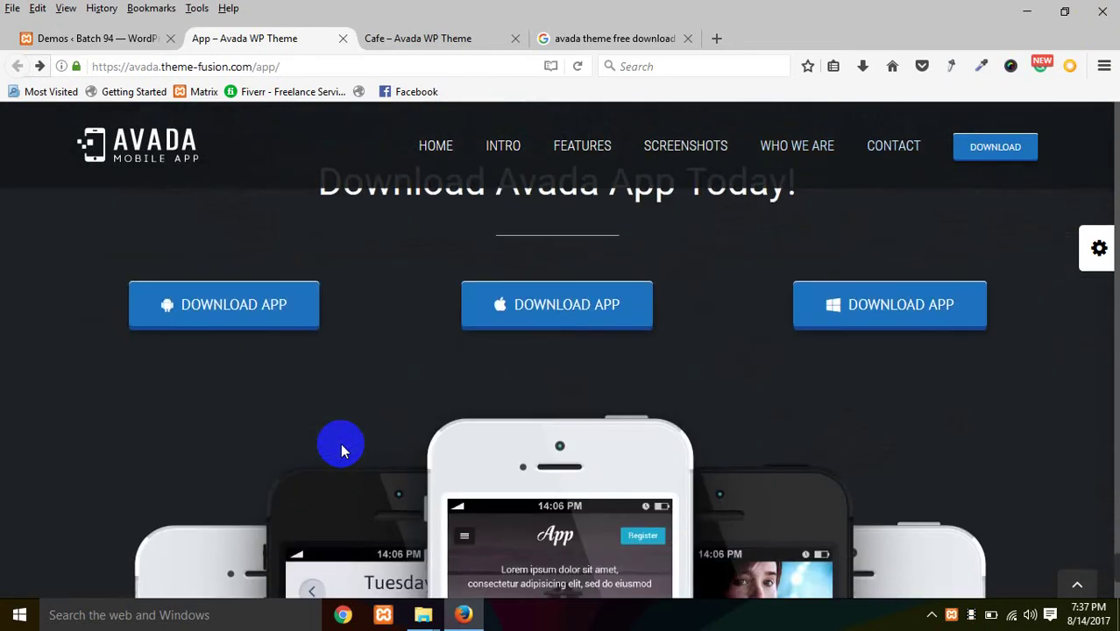
scroll(340, 449, "up", 15)
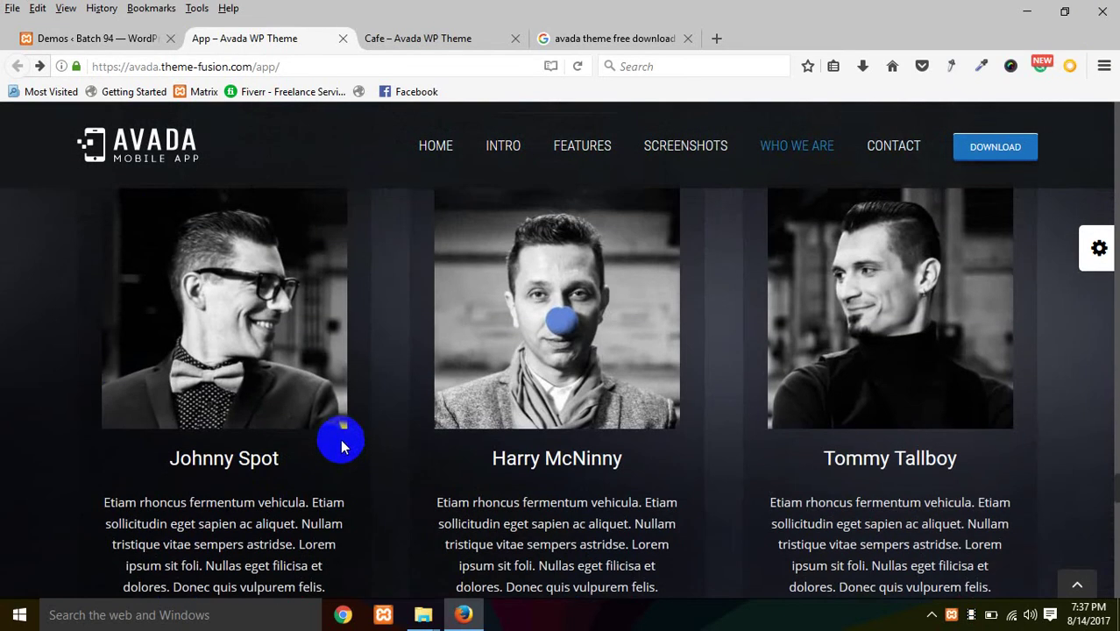
scroll(338, 432, "up", 8)
Step: Go back to the App demo's features and compare the phone mockup's screens across Beautiful User Interface and Live Stats Anywhere
scroll(340, 429, "up", 10)
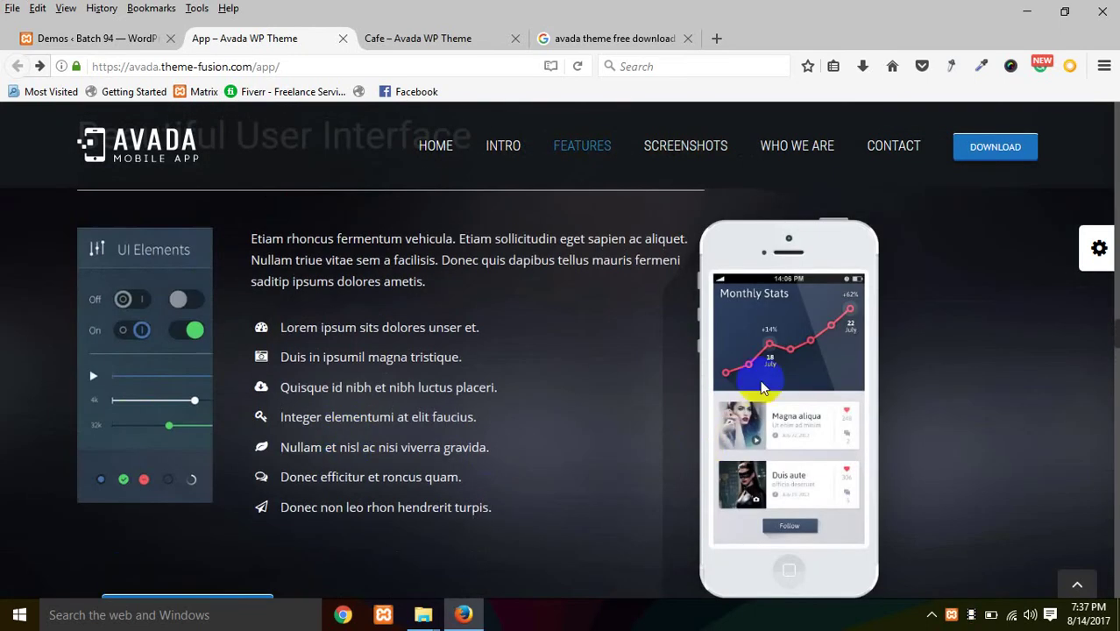
scroll(779, 382, "down", 3)
scroll(774, 374, "up", 3)
scroll(775, 374, "up", 5)
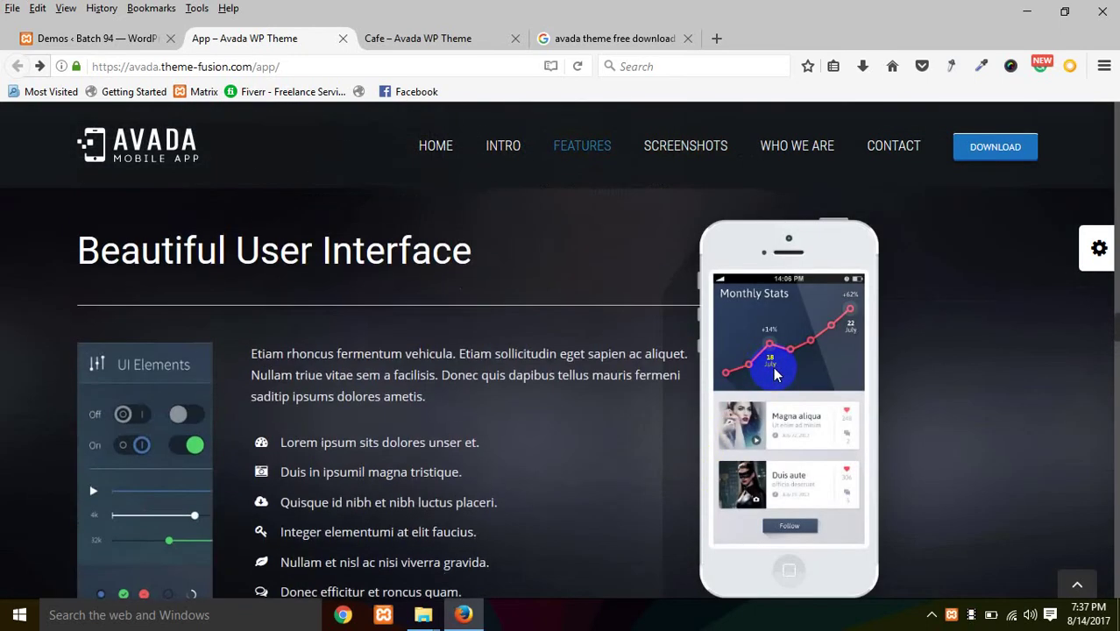
scroll(775, 374, "down", 3)
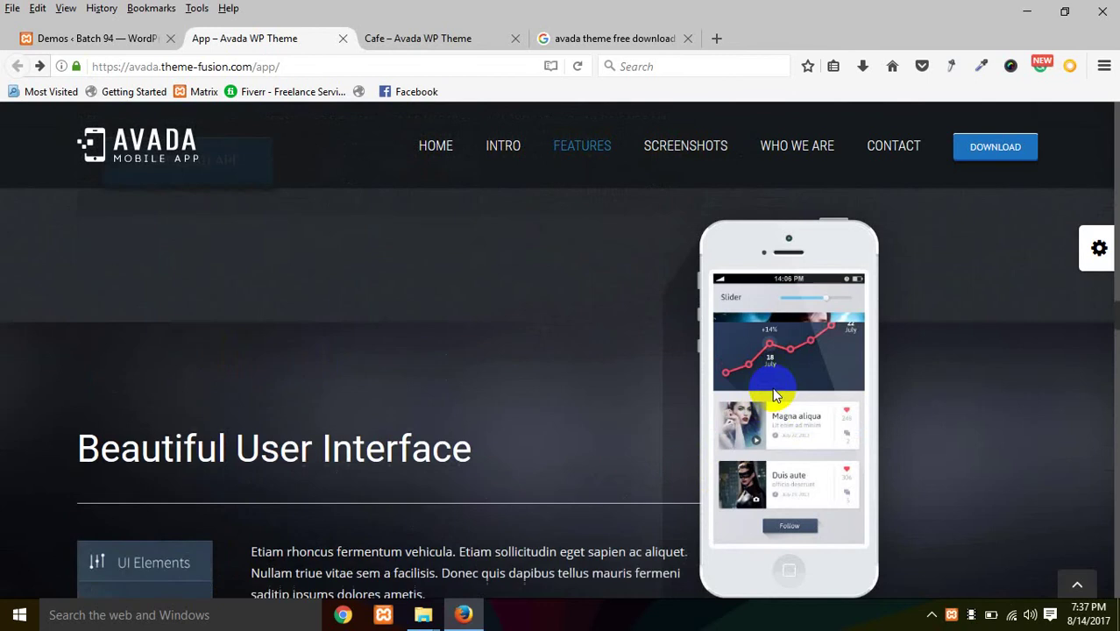
scroll(707, 463, "up", 8)
scroll(808, 453, "up", 7)
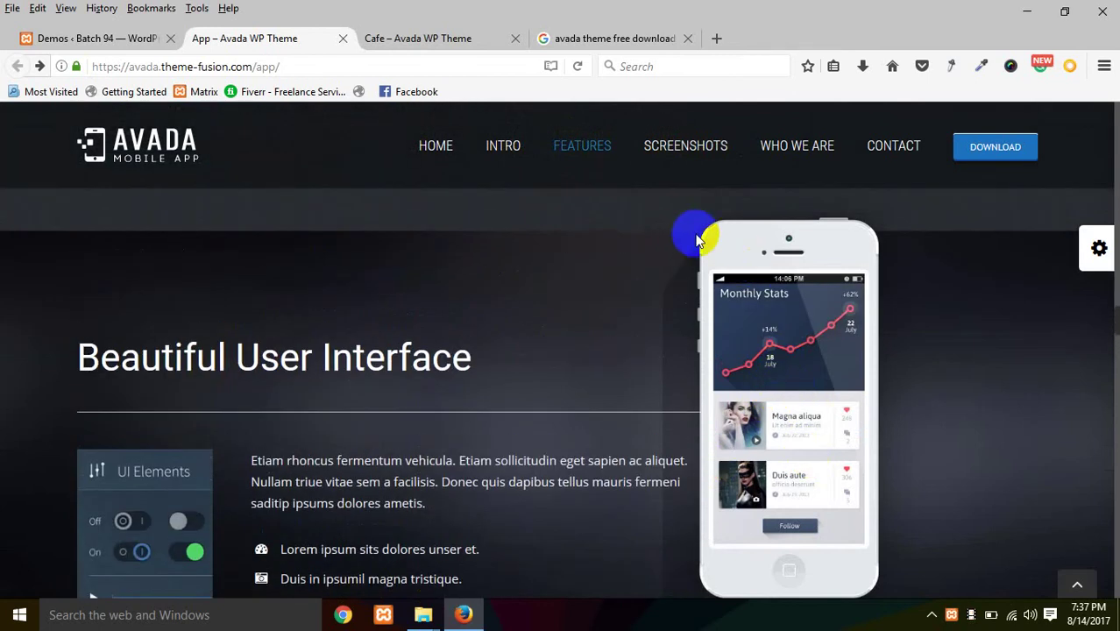
scroll(696, 239, "up", 5)
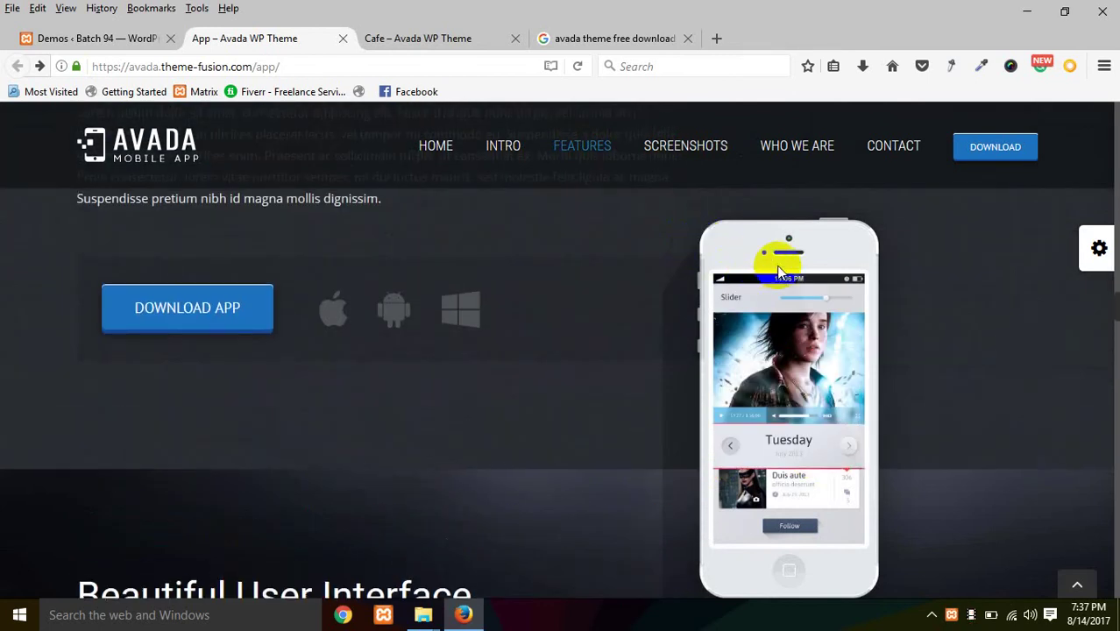
scroll(780, 281, "up", 5)
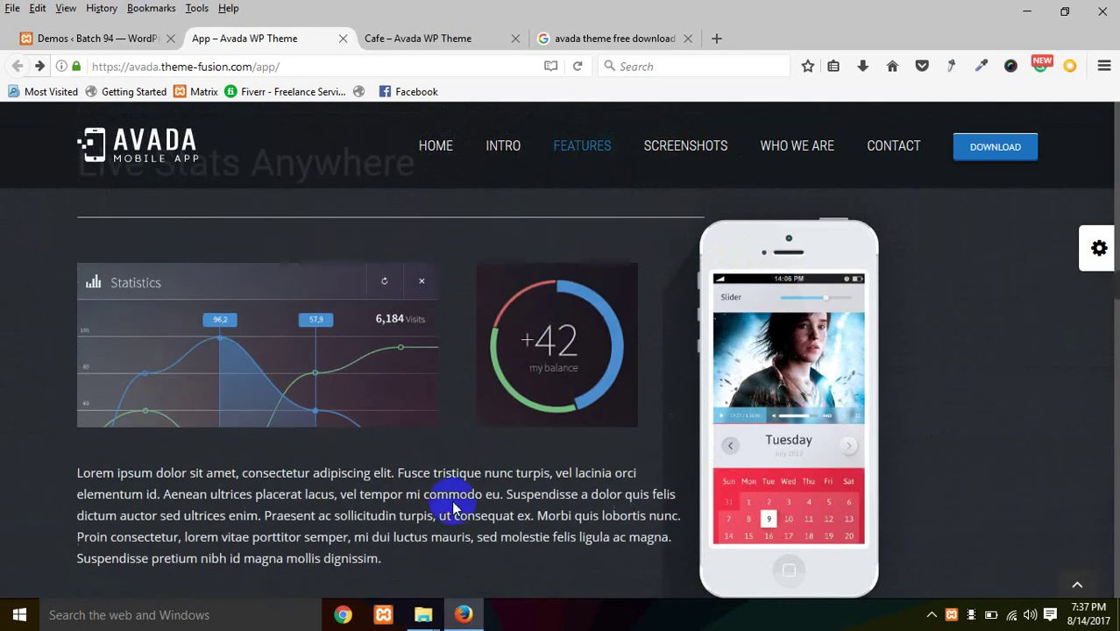
Step: Return to the WordPress Demos page, open the App demo's import options and select All content for import
scroll(445, 500, "up", 6)
left_click(96, 38)
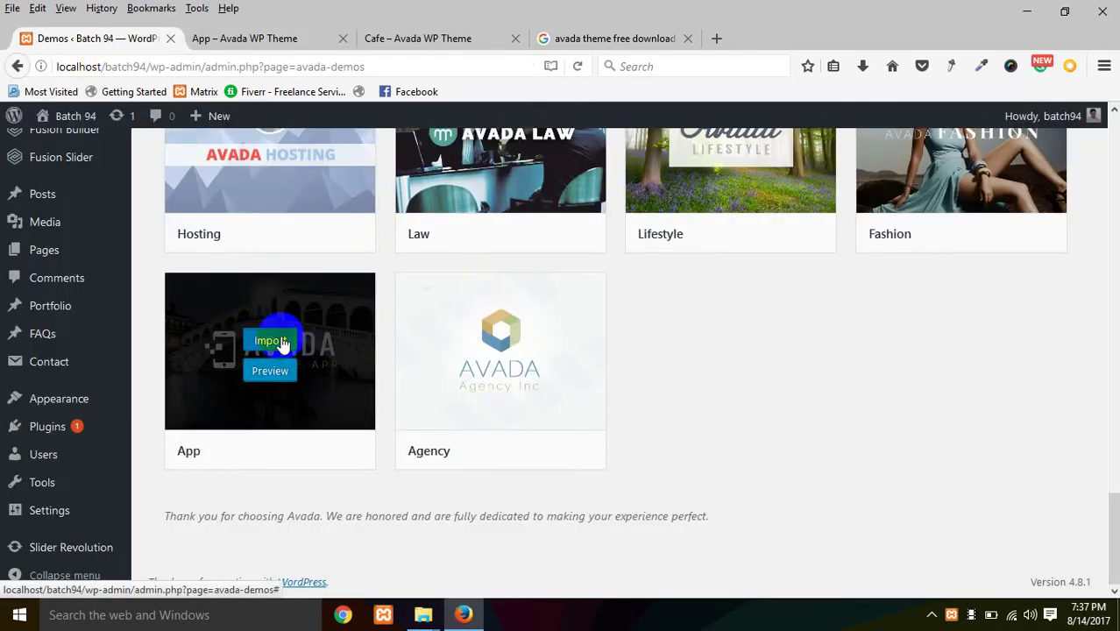
left_click(273, 341)
scroll(561, 315, "down", 1)
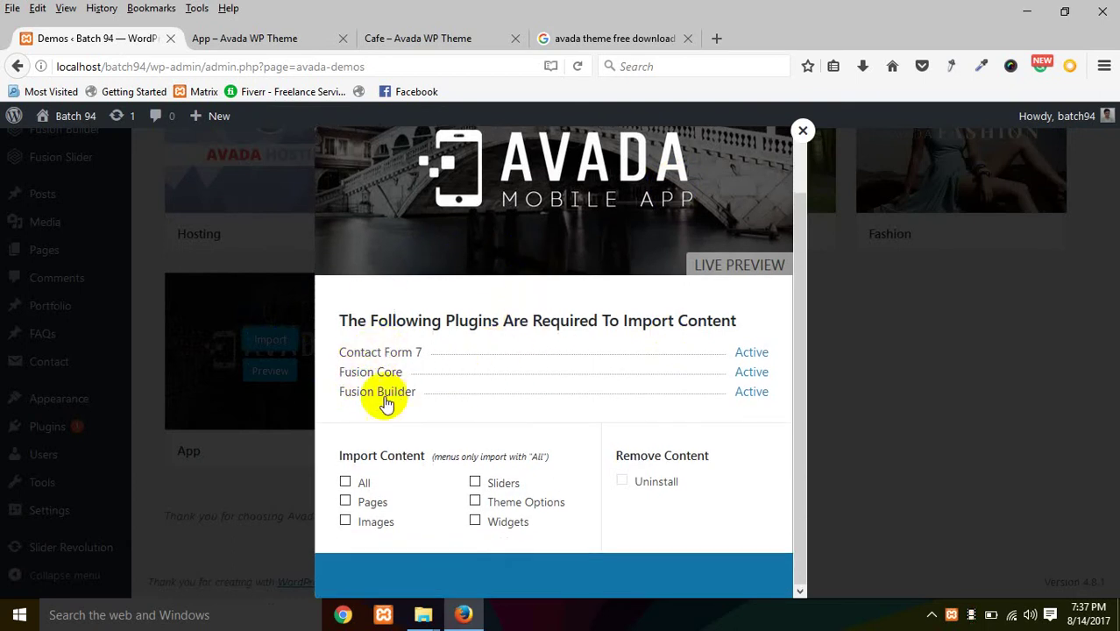
left_click(866, 301)
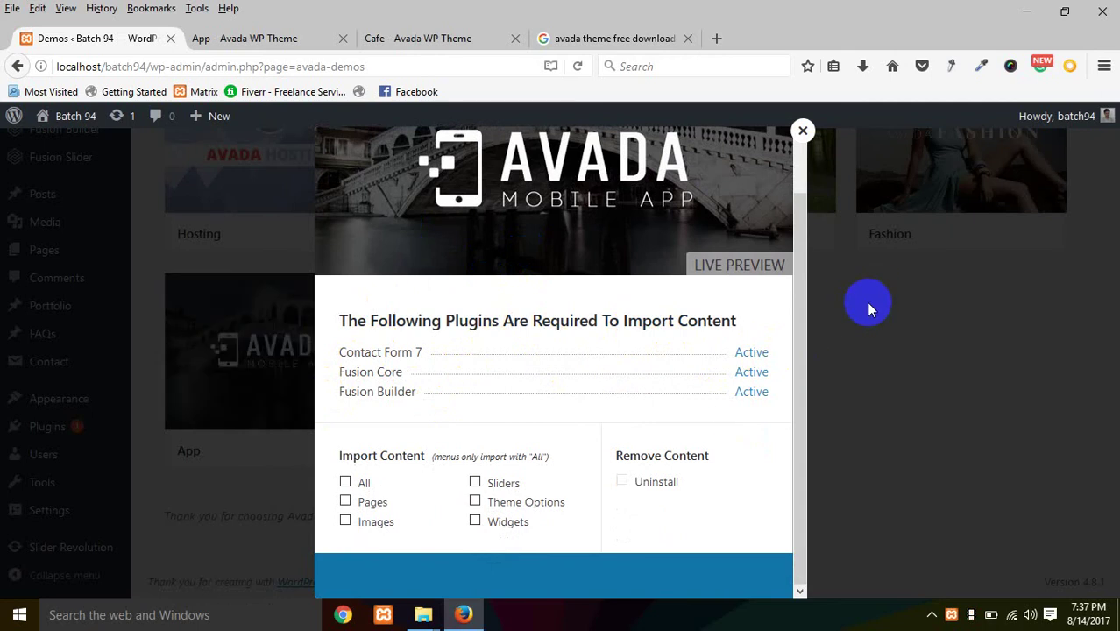
left_click(683, 267)
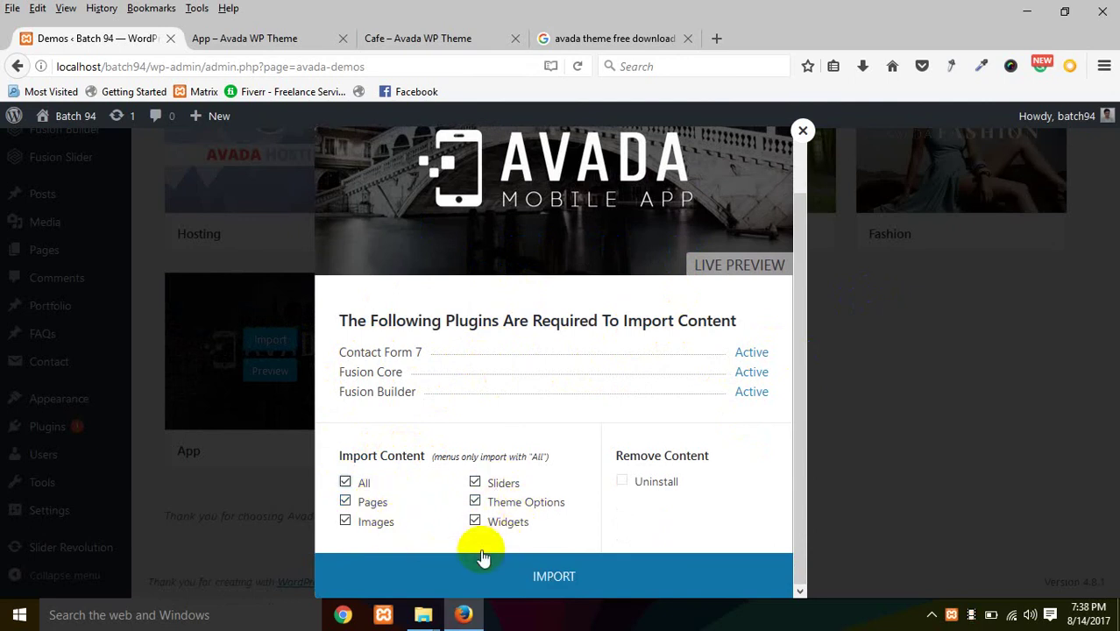
Step: Import all of the App demo's content, reading the listed requirements before accepting, and close the import window when it is done
left_click(551, 577)
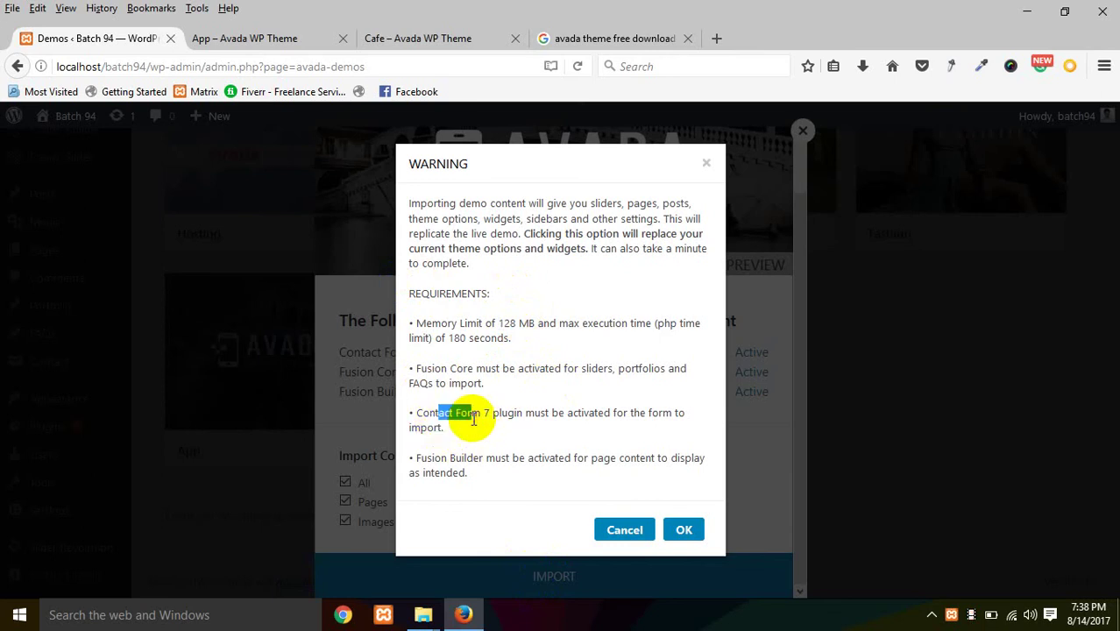
double_click(436, 457)
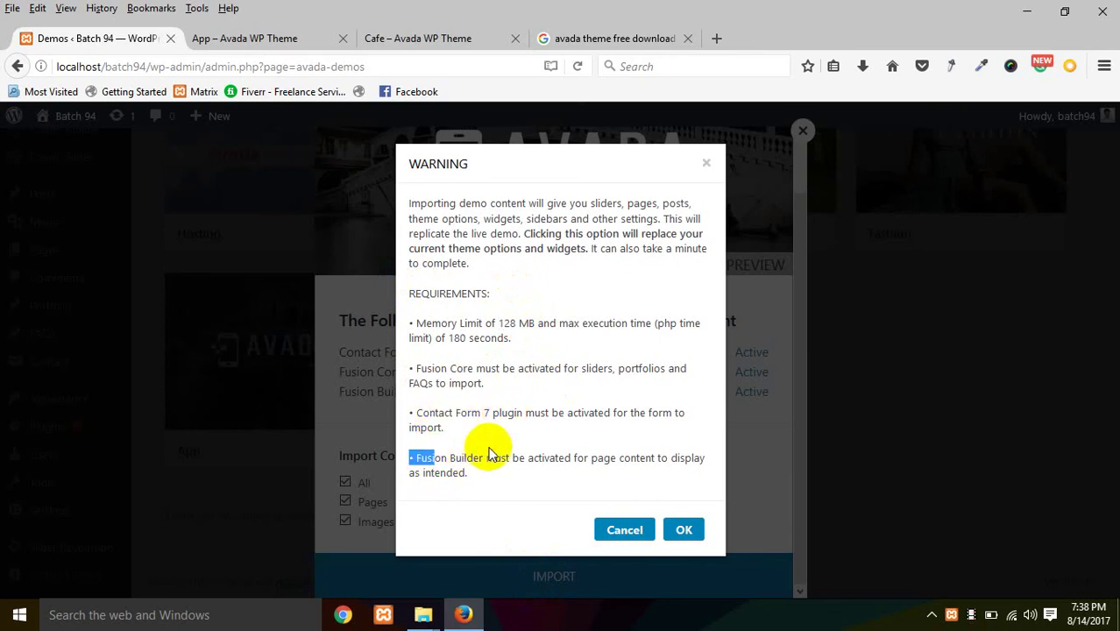
left_click(493, 430)
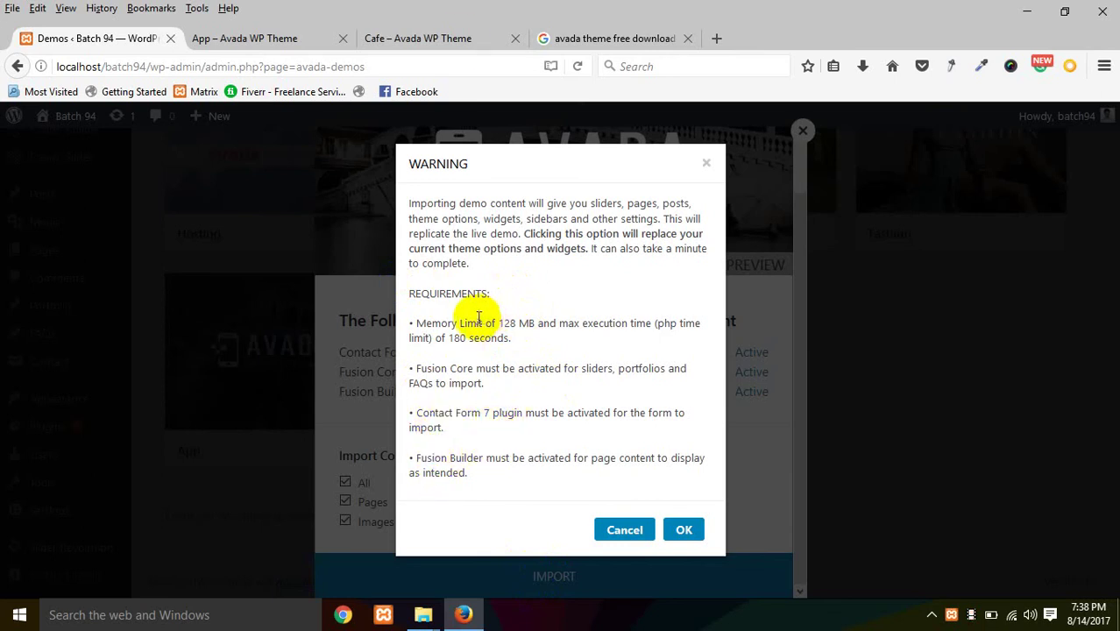
left_click_drag(497, 323, 533, 324)
left_click(463, 378)
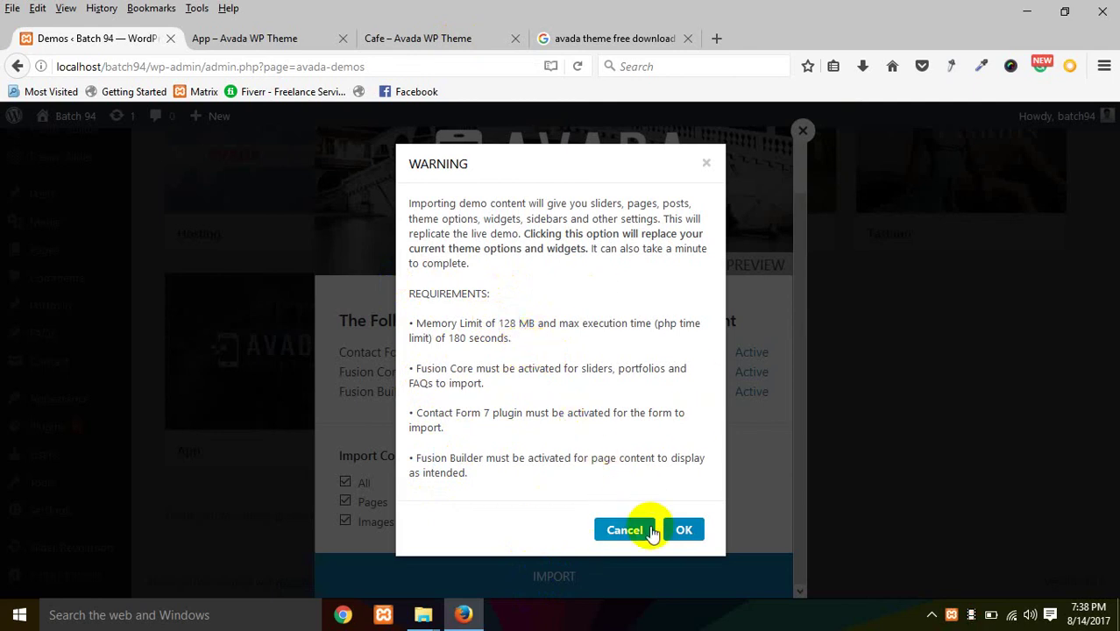
left_click(685, 530)
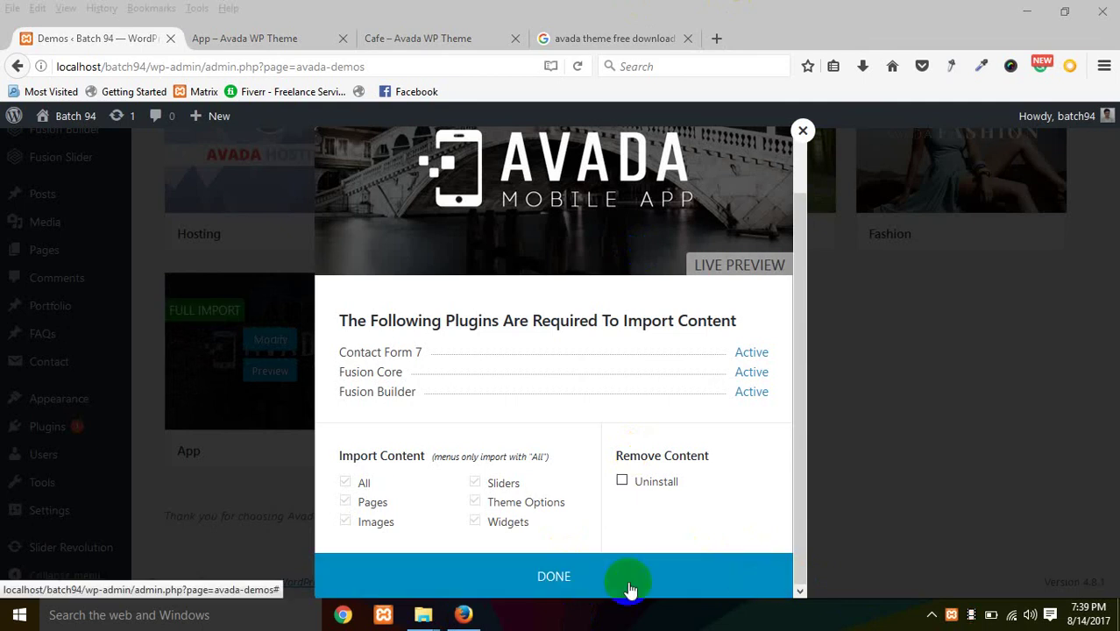
left_click(567, 586)
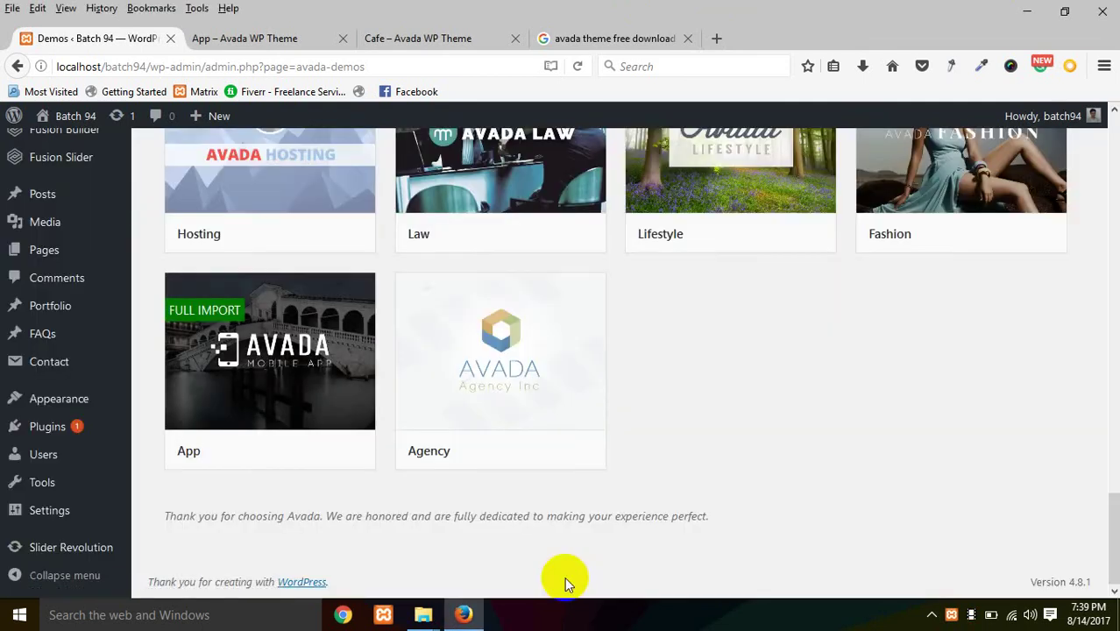
Step: Open the Batch 94 site's front end in a new tab and switch to it
scroll(5, 178, "up", 5)
scroll(5, 178, "up", 3)
mouse_move(58, 132)
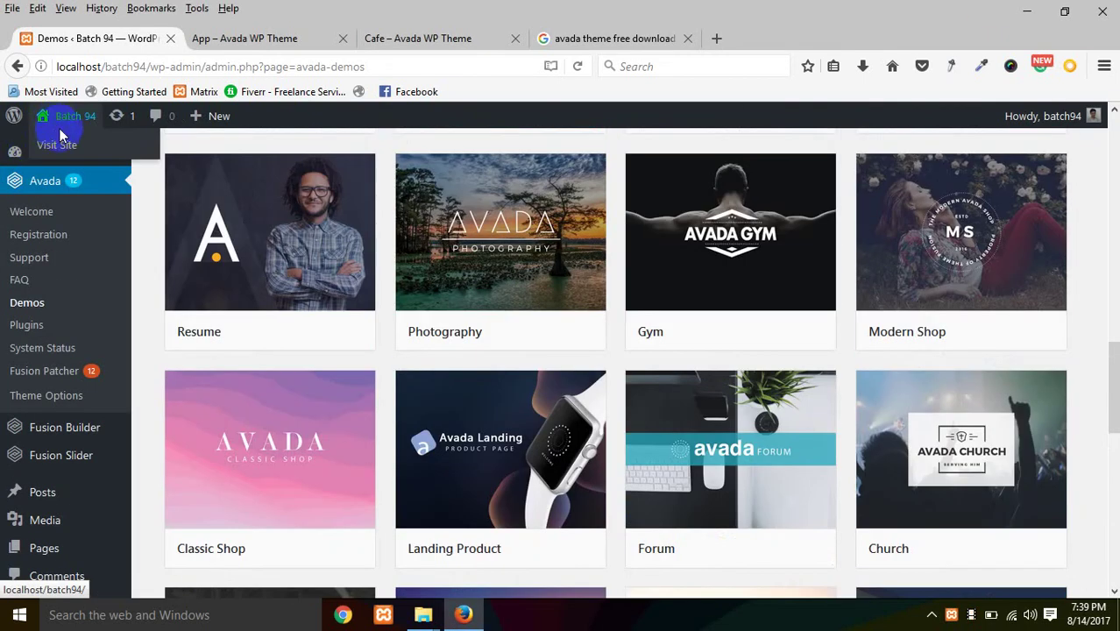
right_click(77, 151)
left_click(97, 160)
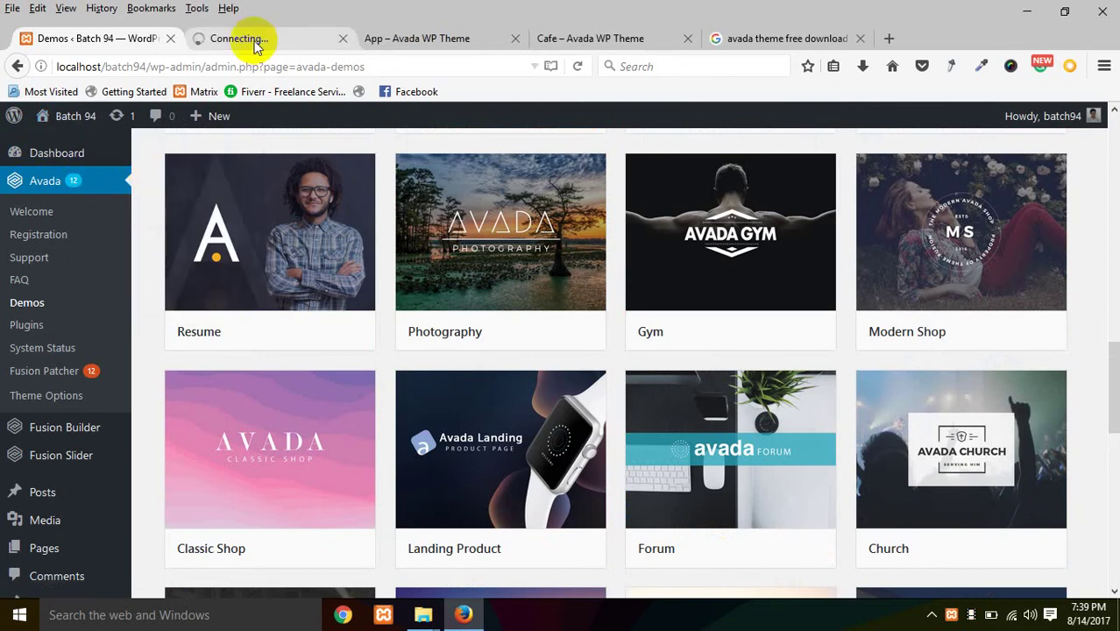
left_click(253, 43)
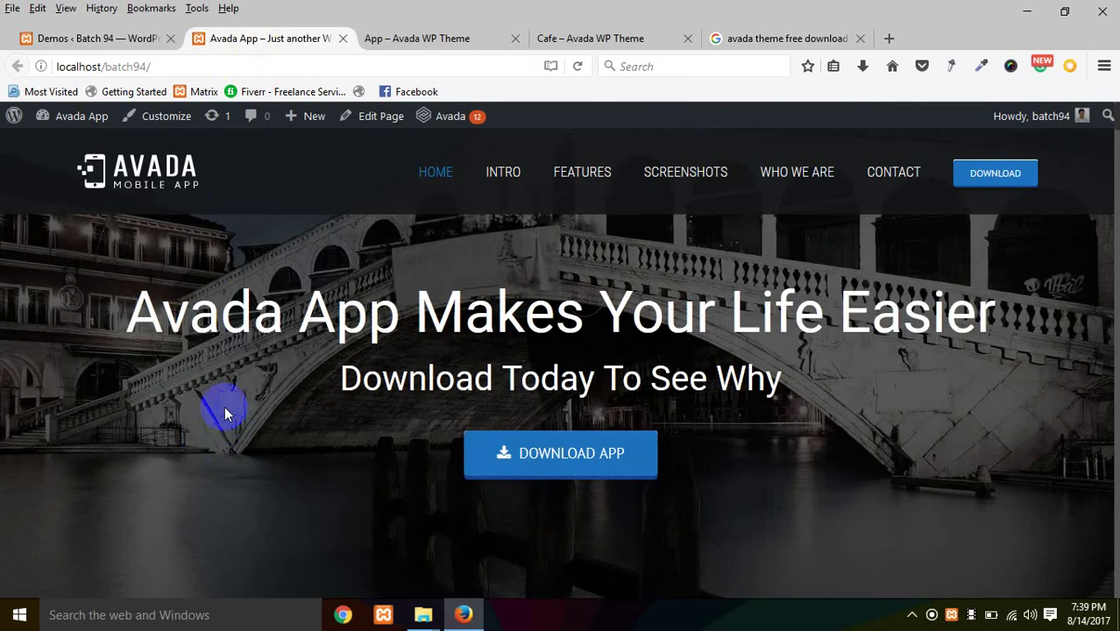
Step: Look through the imported local site from its Download App header through the intro, features and screenshots to Who We Are
scroll(224, 406, "down", 10)
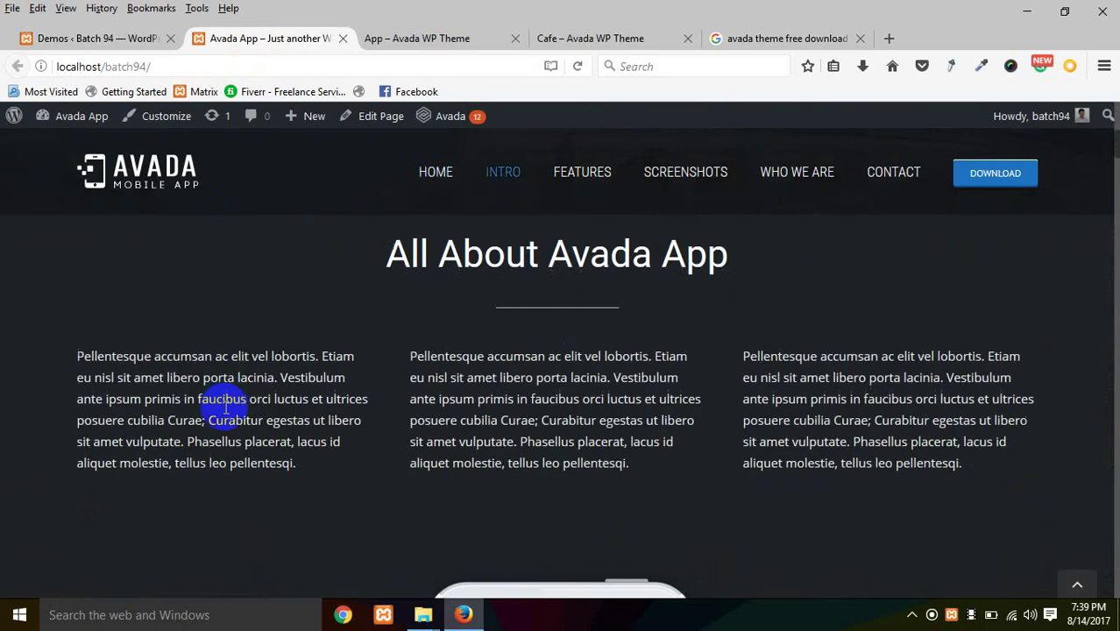
scroll(224, 406, "down", 10)
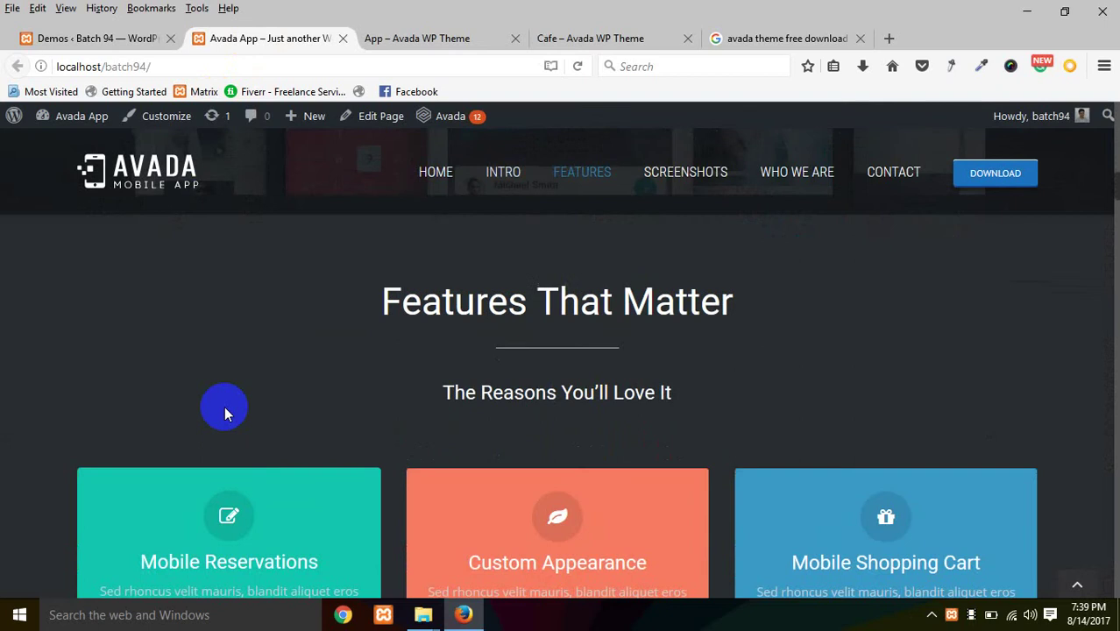
scroll(224, 406, "down", 10)
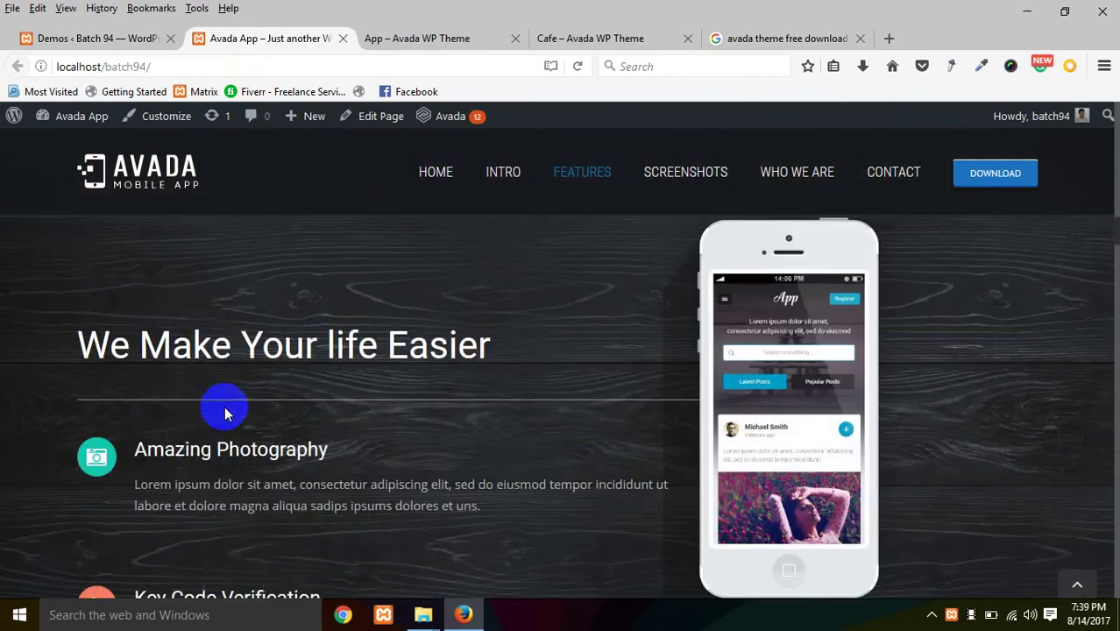
scroll(225, 407, "down", 10)
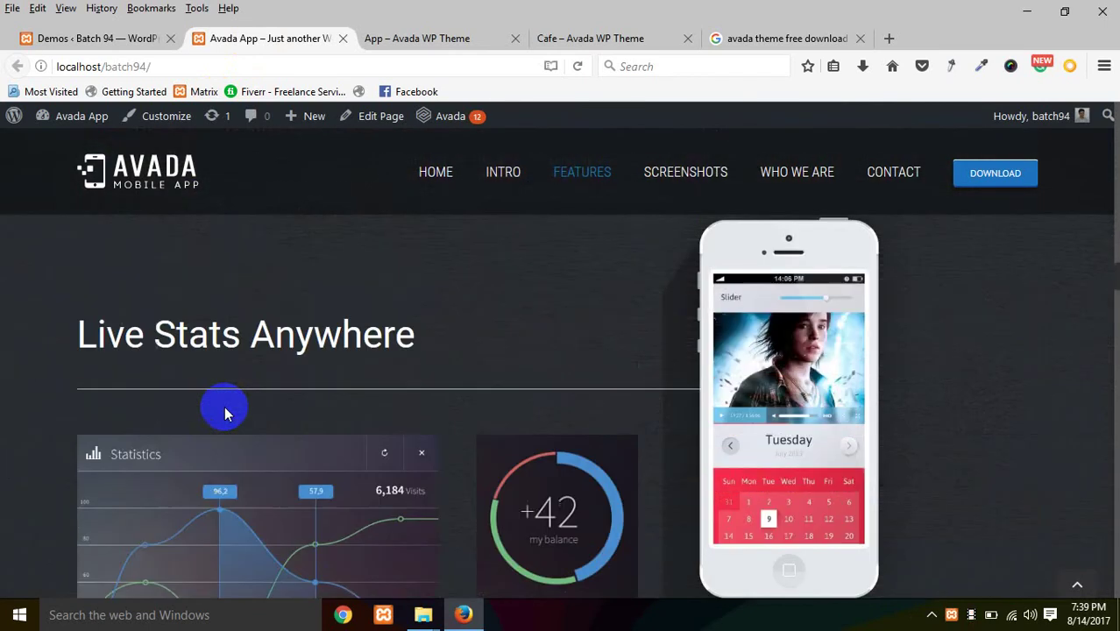
scroll(224, 406, "down", 10)
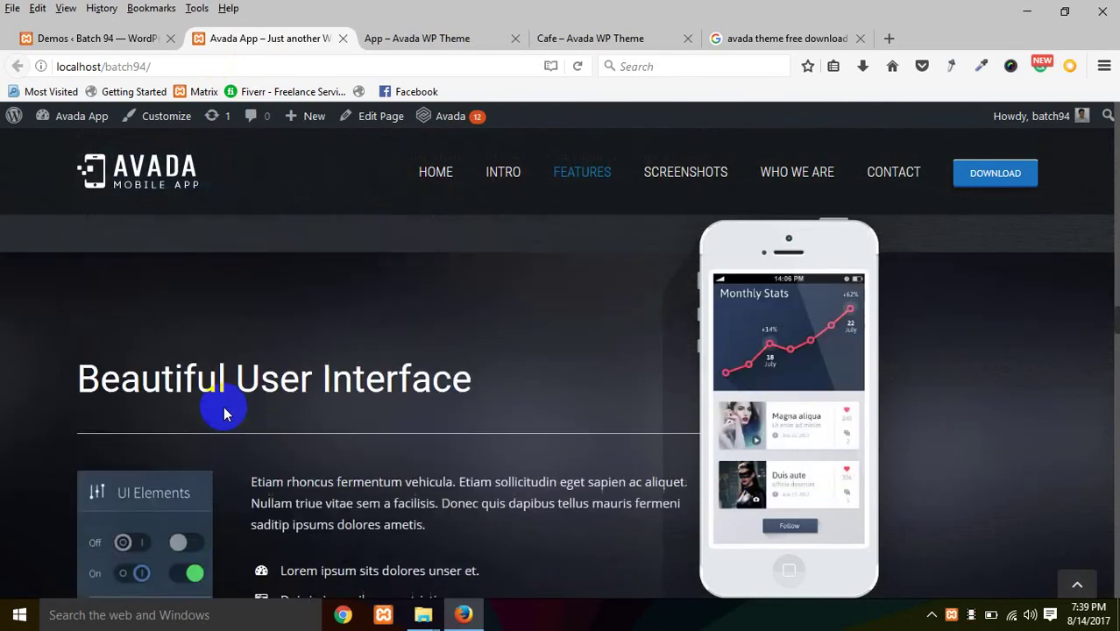
scroll(211, 382, "down", 10)
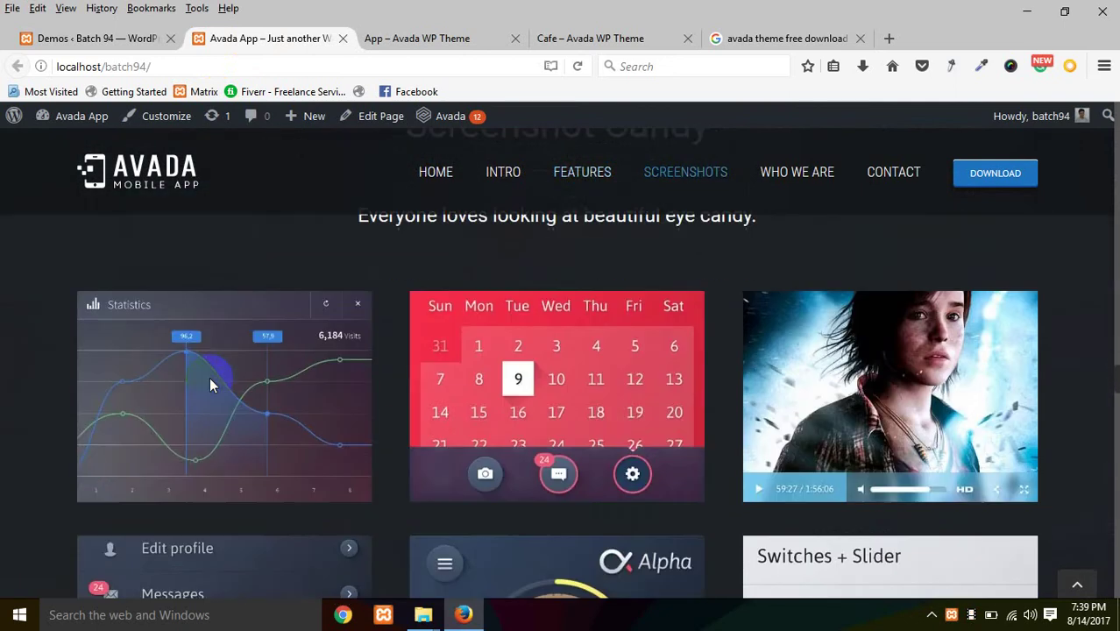
scroll(210, 383, "down", 10)
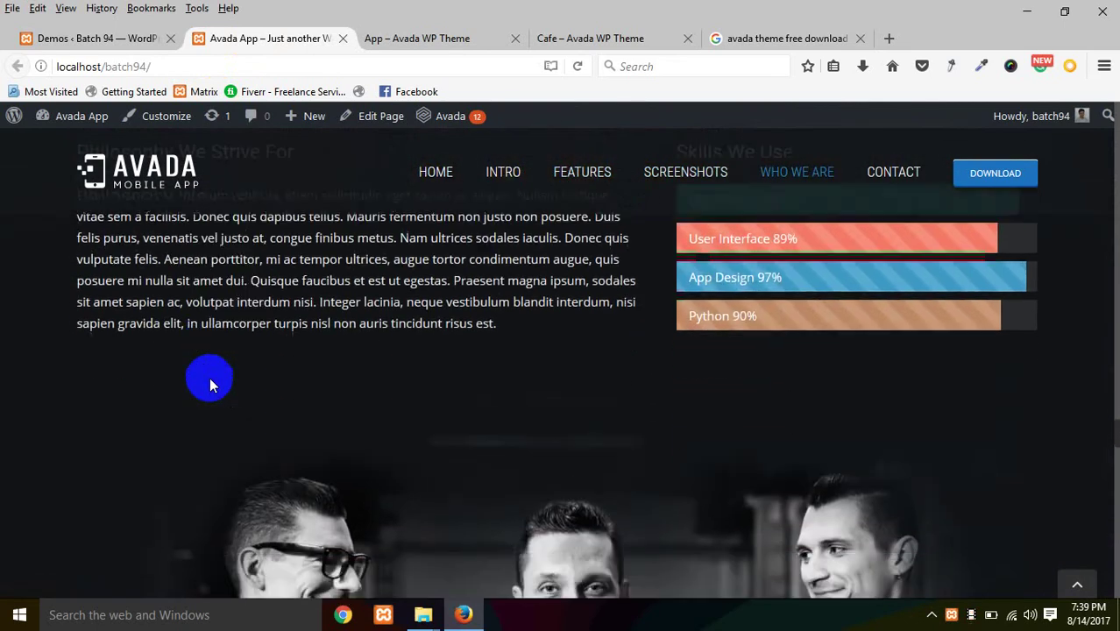
Step: Examine the local site's Screenshot Candy gallery and go back up to the coloured boxes in its features section
scroll(209, 384, "up", 10)
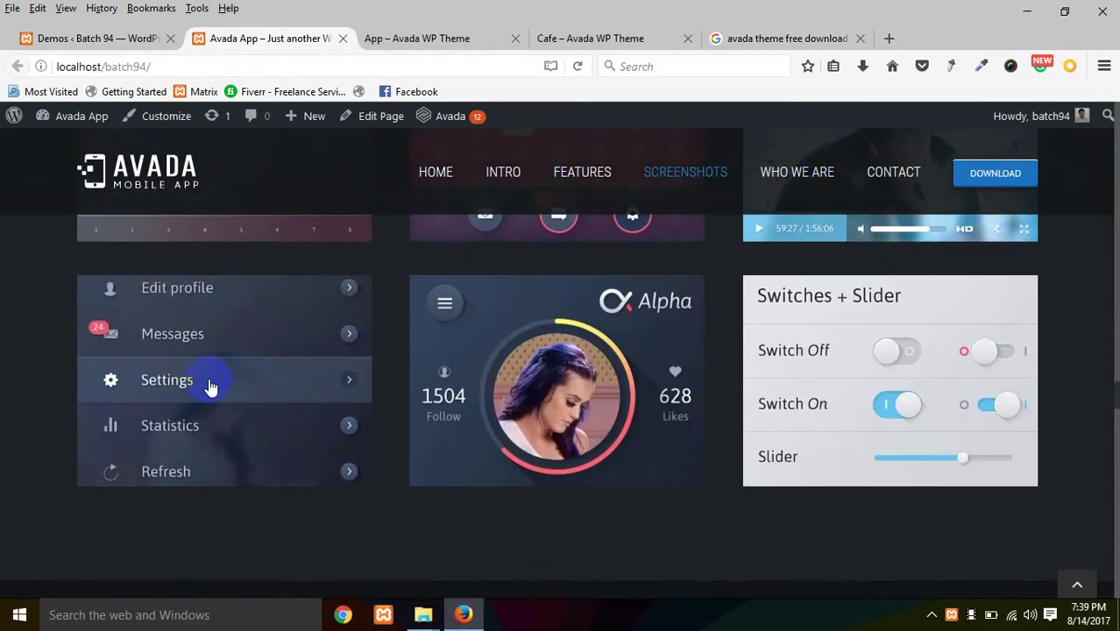
scroll(399, 372, "down", 6)
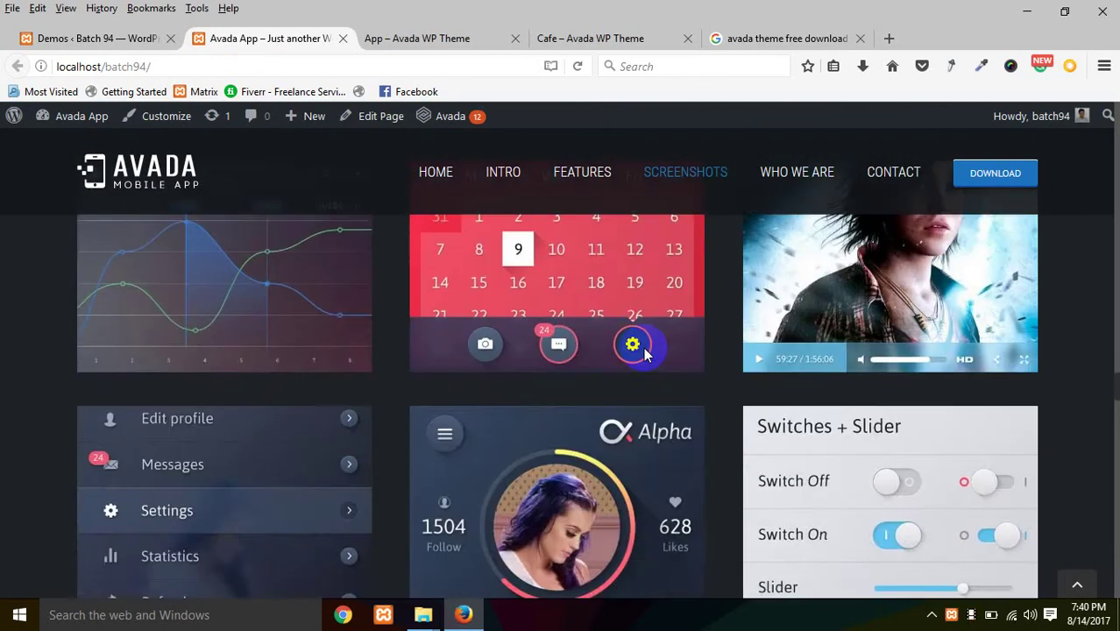
scroll(579, 351, "up", 8)
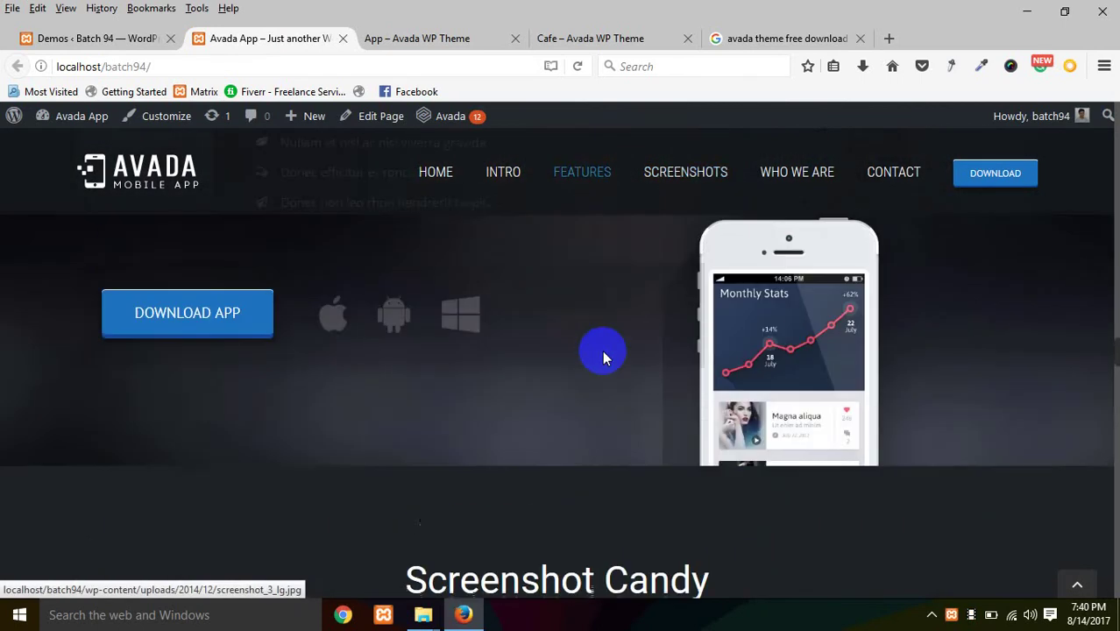
scroll(652, 344, "up", 6)
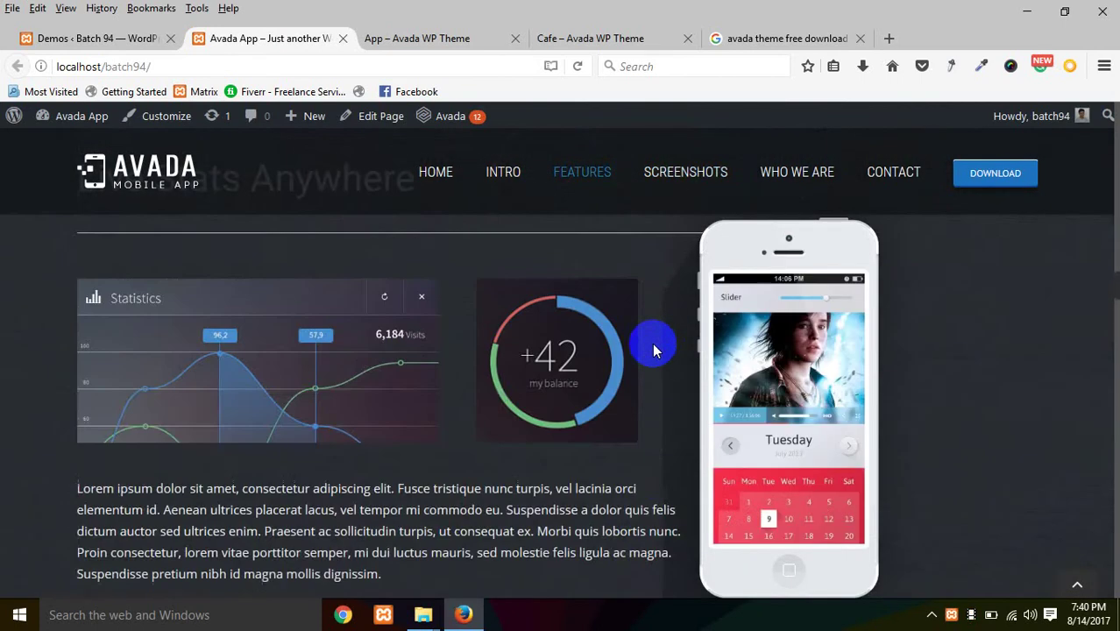
scroll(652, 342, "up", 3)
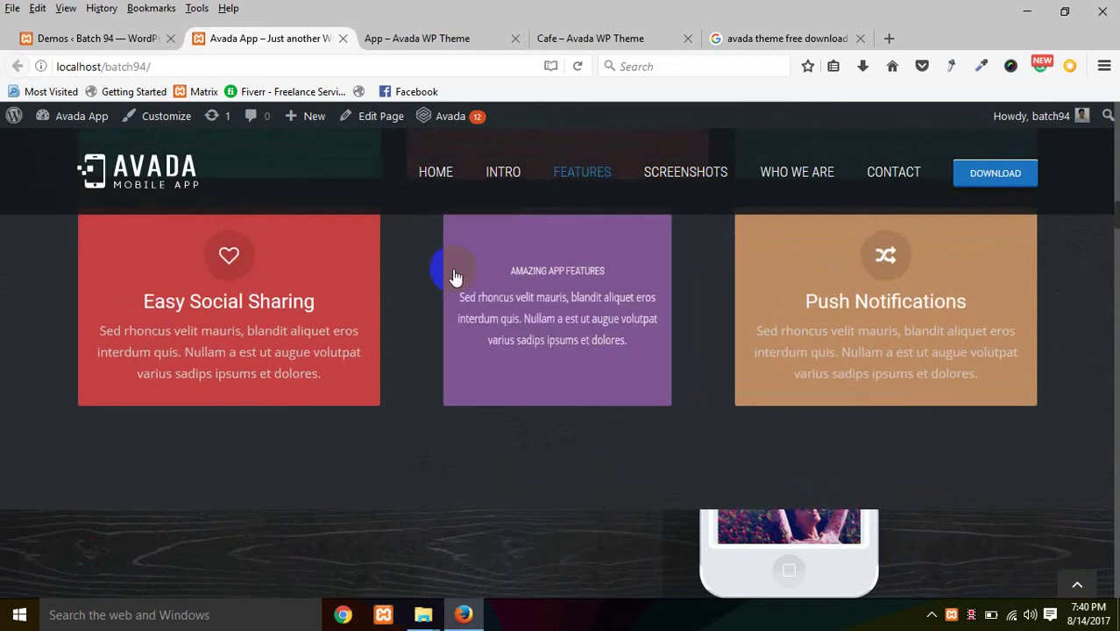
Step: Compare the features section of the live App demo with the local site's, and highlight the live demo's web address
left_click(443, 37)
scroll(489, 280, "down", 3)
scroll(483, 276, "down", 5)
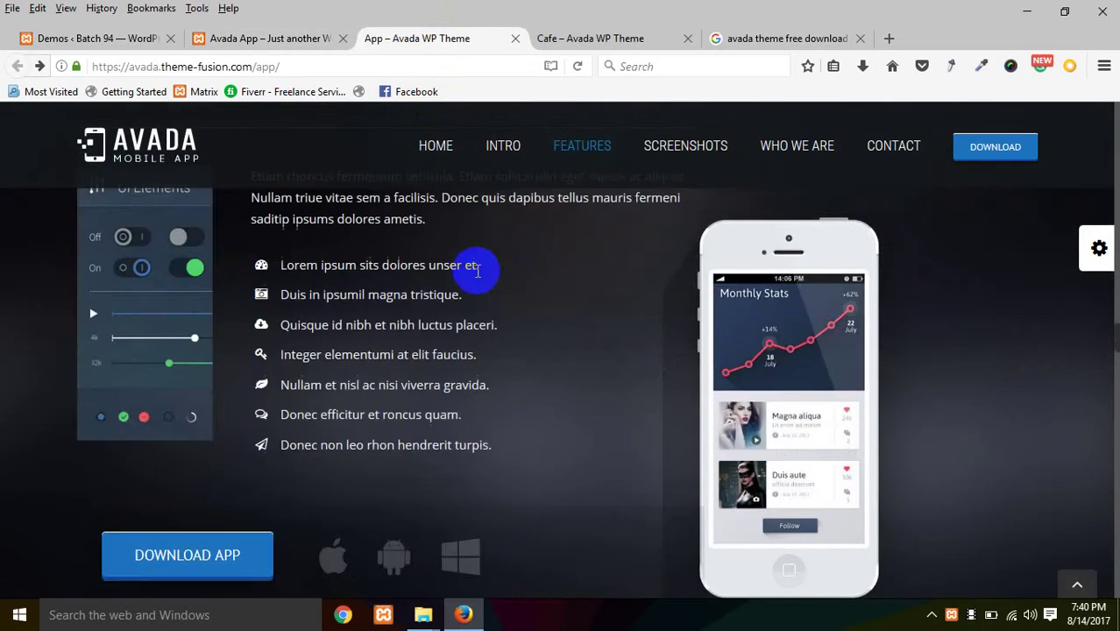
left_click(270, 40)
scroll(185, 370, "down", 8)
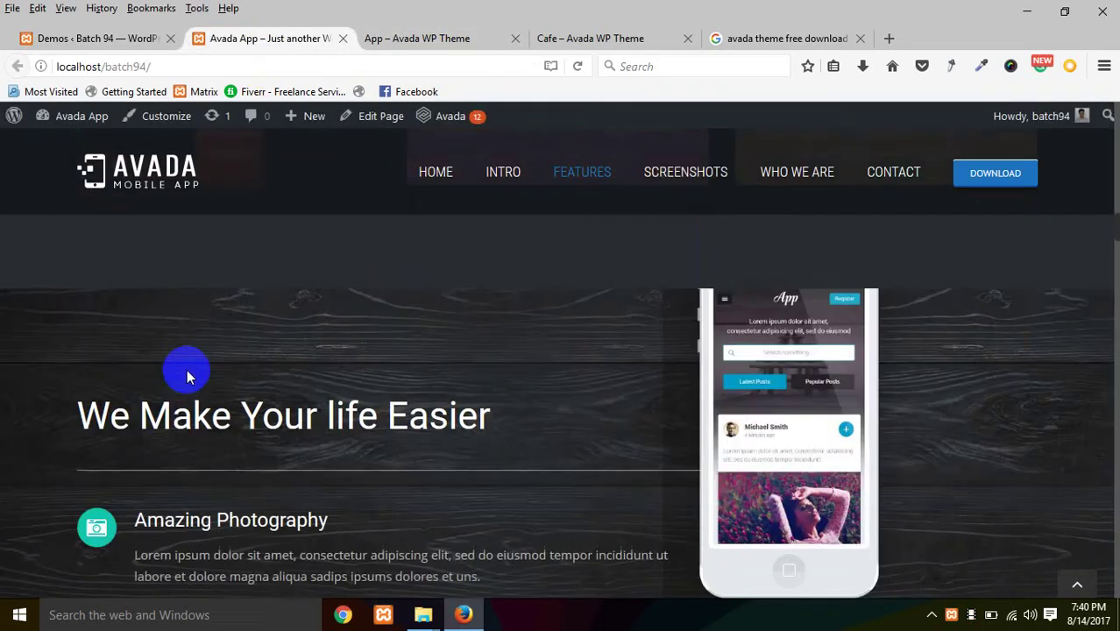
scroll(206, 331, "down", 10)
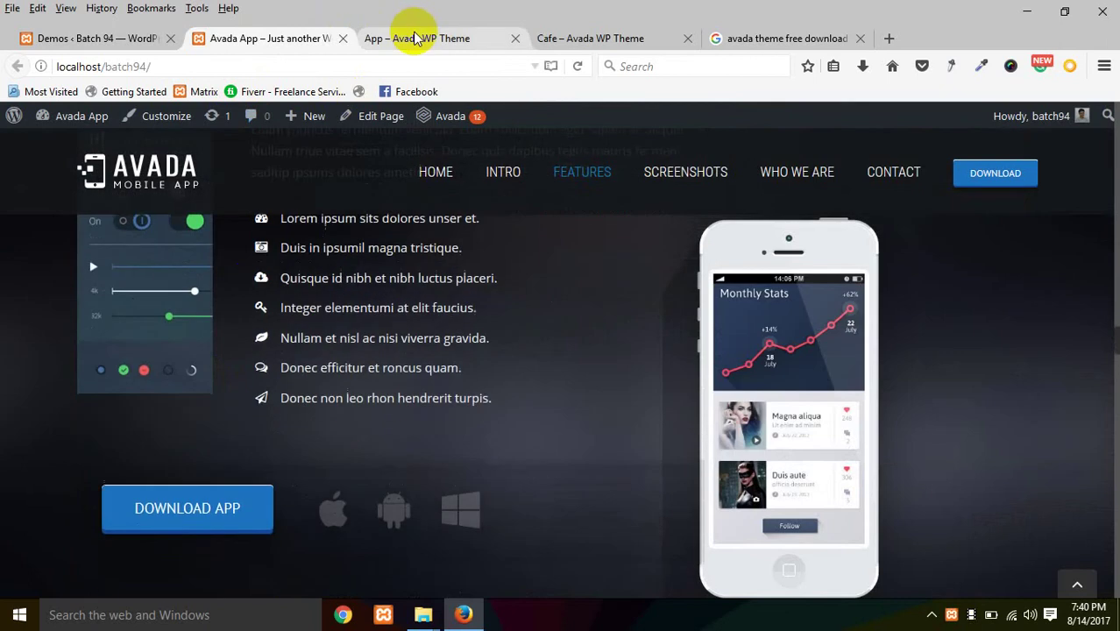
left_click(417, 38)
left_click_drag(287, 67, 52, 68)
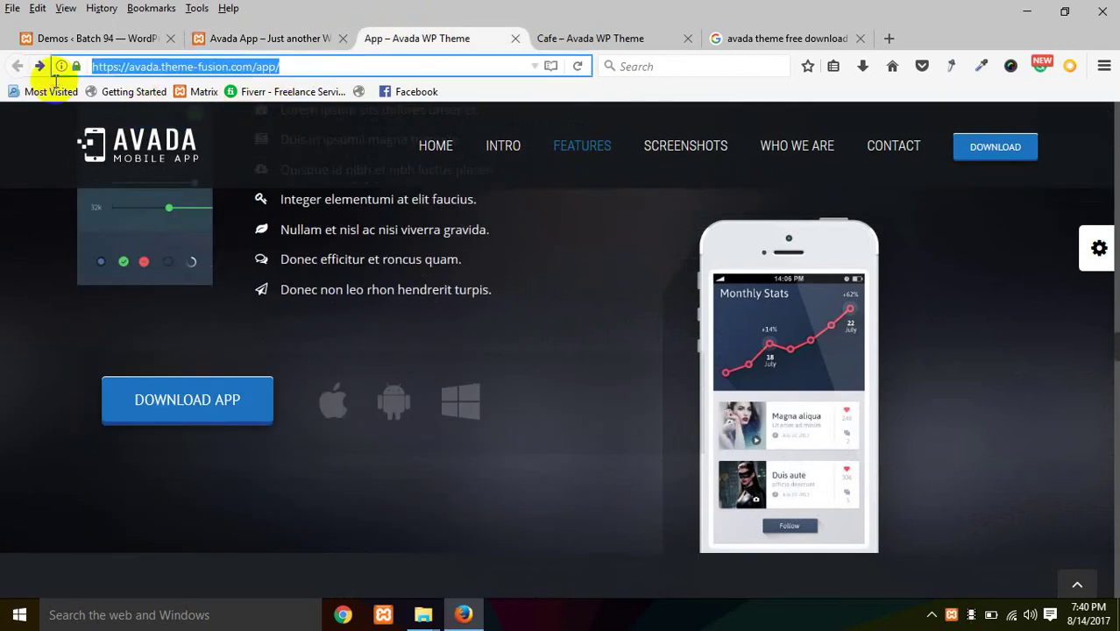
Step: Return to the local site and look through its Team Members, Get In Touch With Us form and Download Avada App Today sections
left_click(283, 38)
scroll(311, 354, "down", 10)
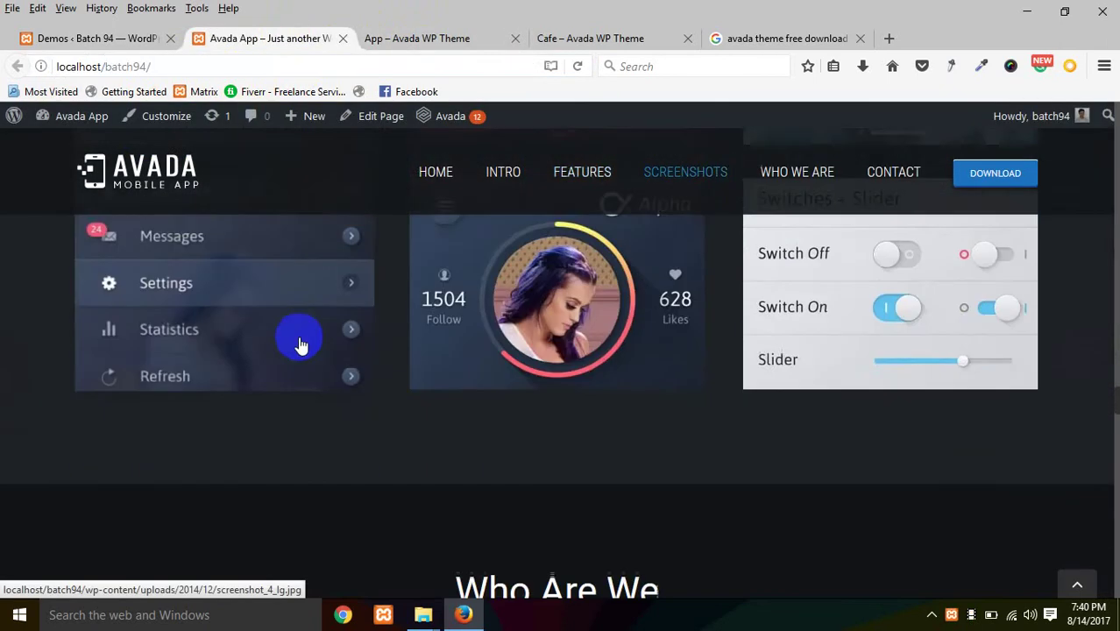
scroll(232, 379, "down", 10)
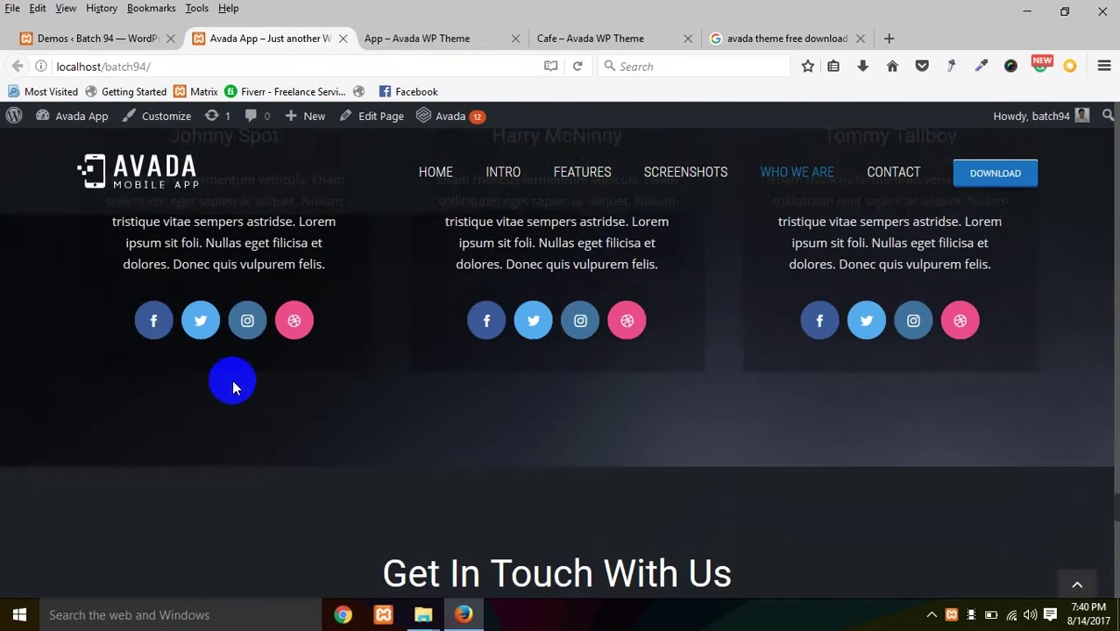
scroll(232, 380, "up", 6)
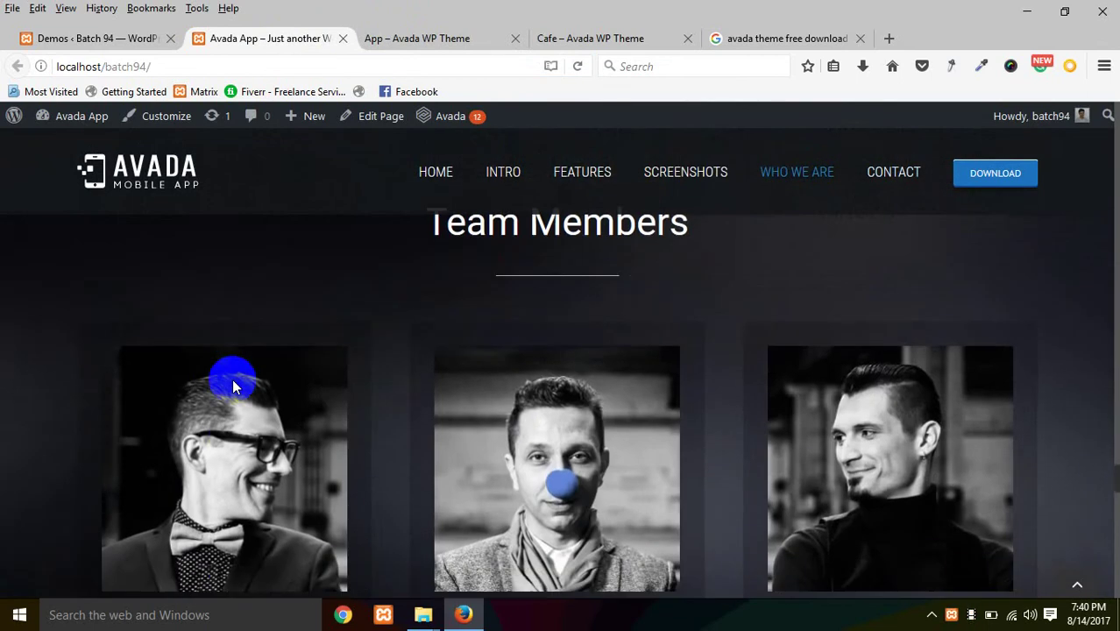
scroll(706, 409, "down", 5)
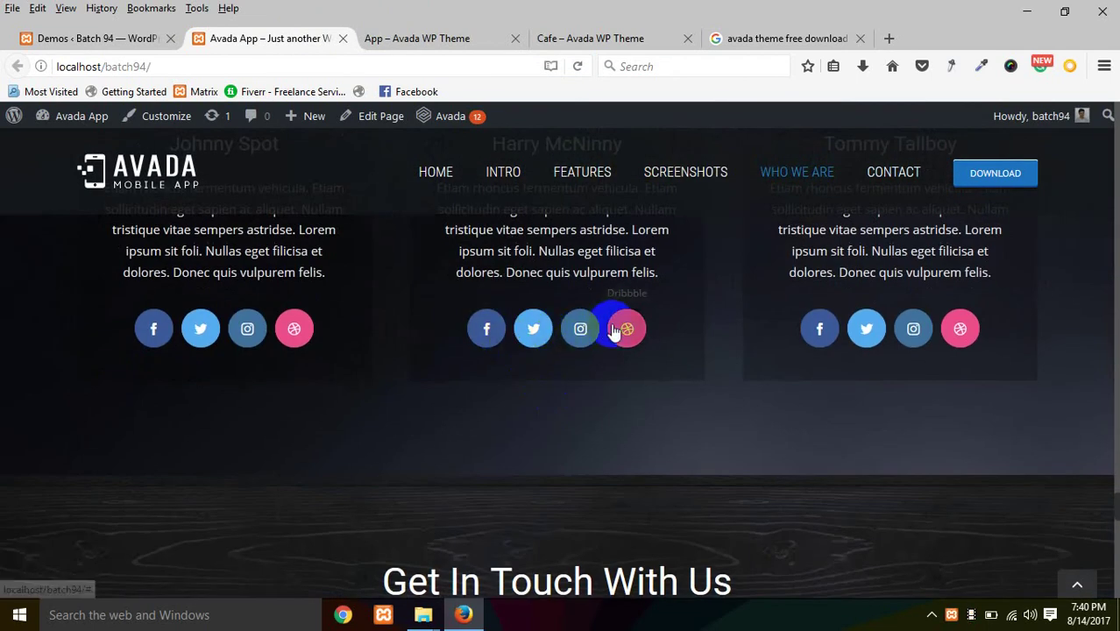
scroll(282, 462, "down", 3)
scroll(465, 374, "down", 2)
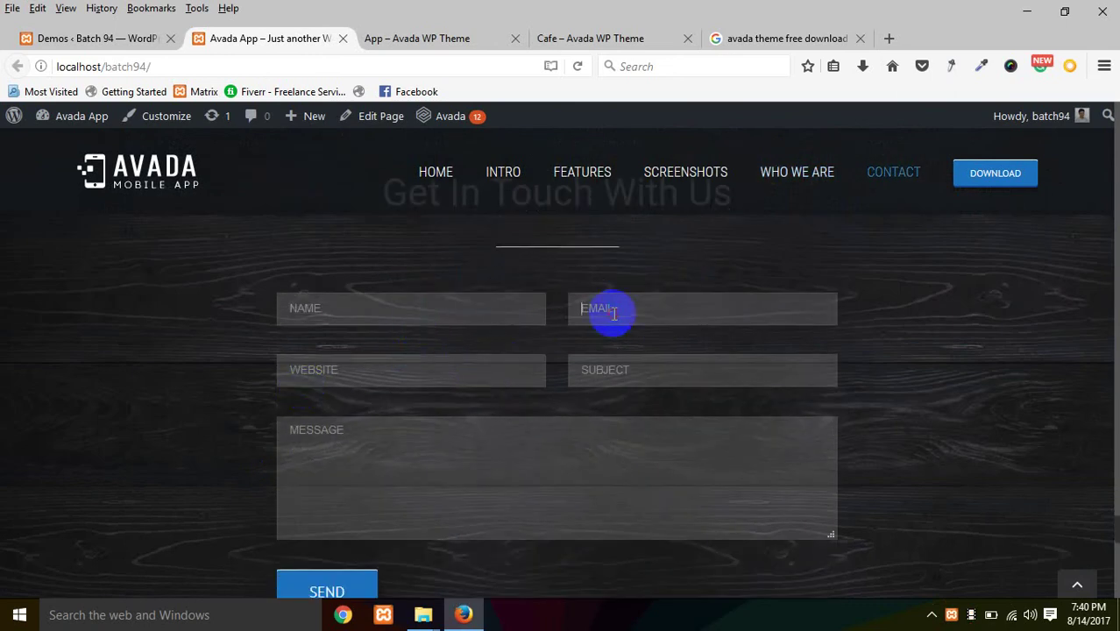
scroll(276, 488, "down", 6)
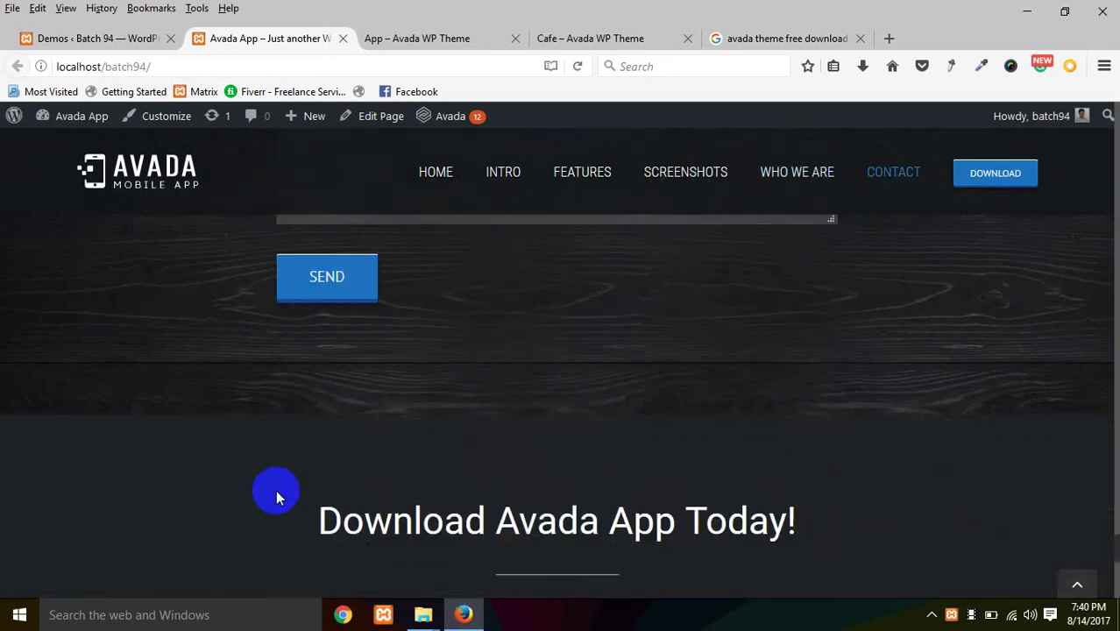
Step: View the end of the local site down to its footer, and look over the Avada demos list in the site's admin
scroll(276, 495, "down", 4)
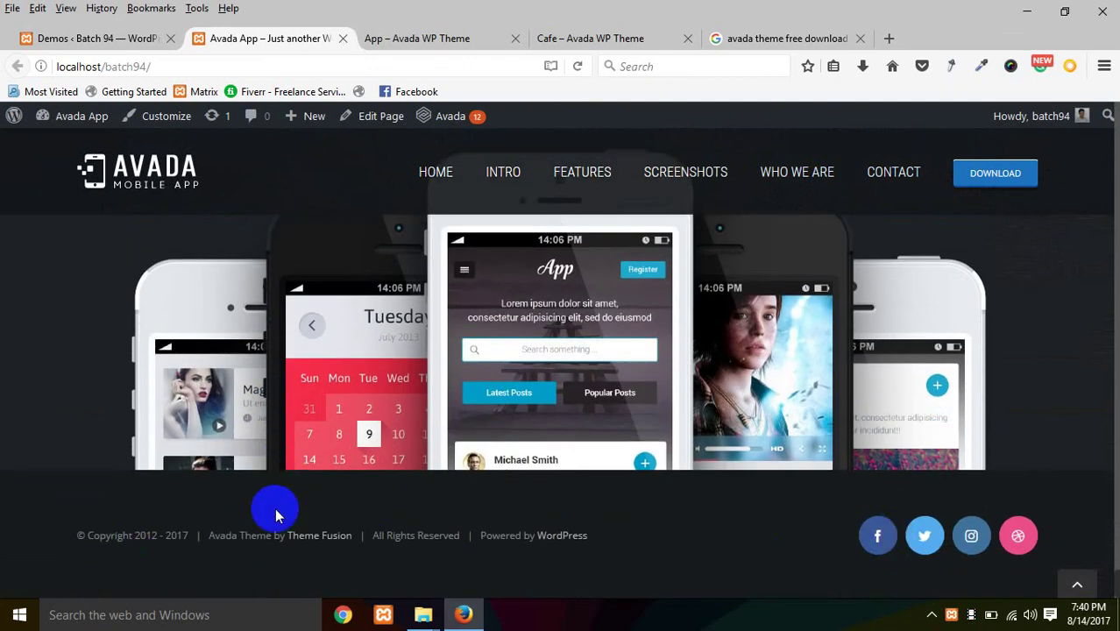
left_click(88, 39)
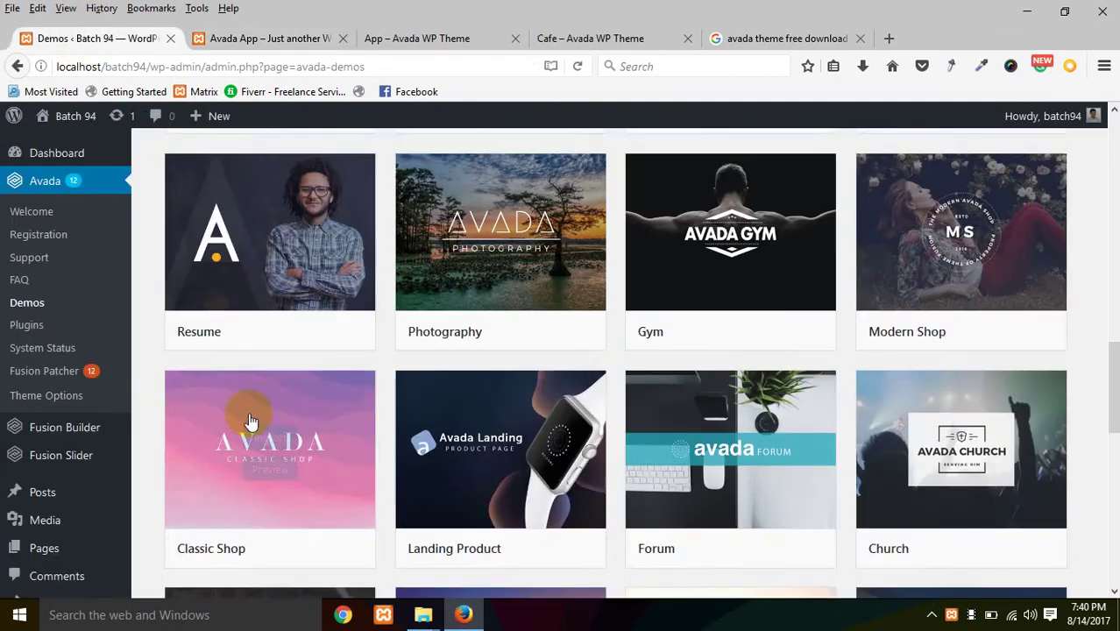
scroll(250, 422, "up", 5)
scroll(62, 326, "up", 4)
scroll(60, 386, "down", 4)
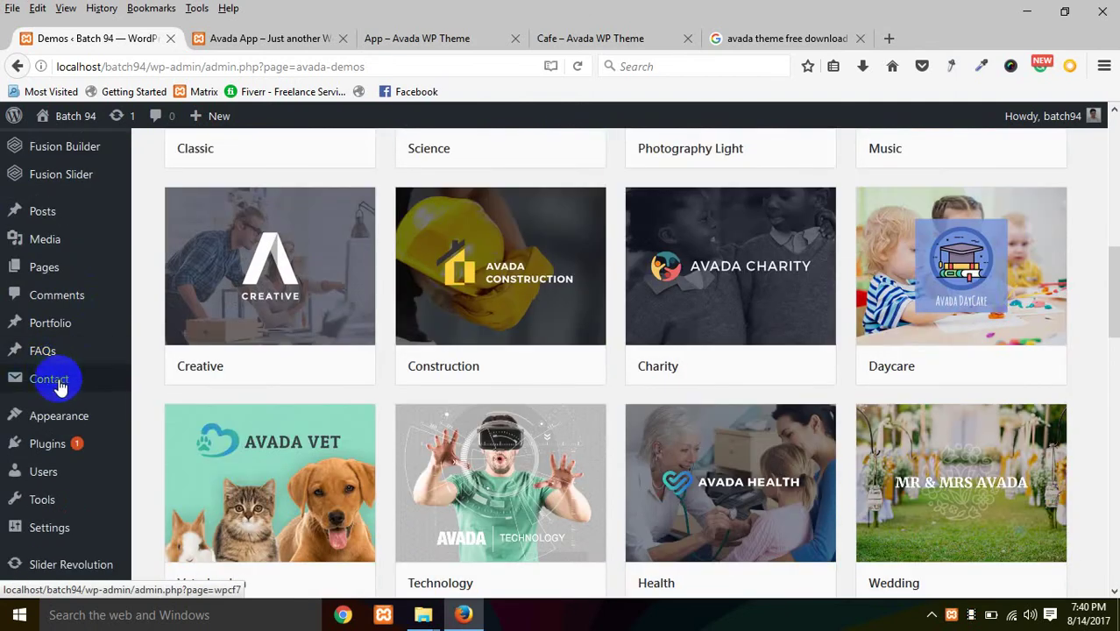
Step: Return to the local site and visit its Features, Screenshots, Who We Are and Contact sections through the site navigation
left_click(294, 38)
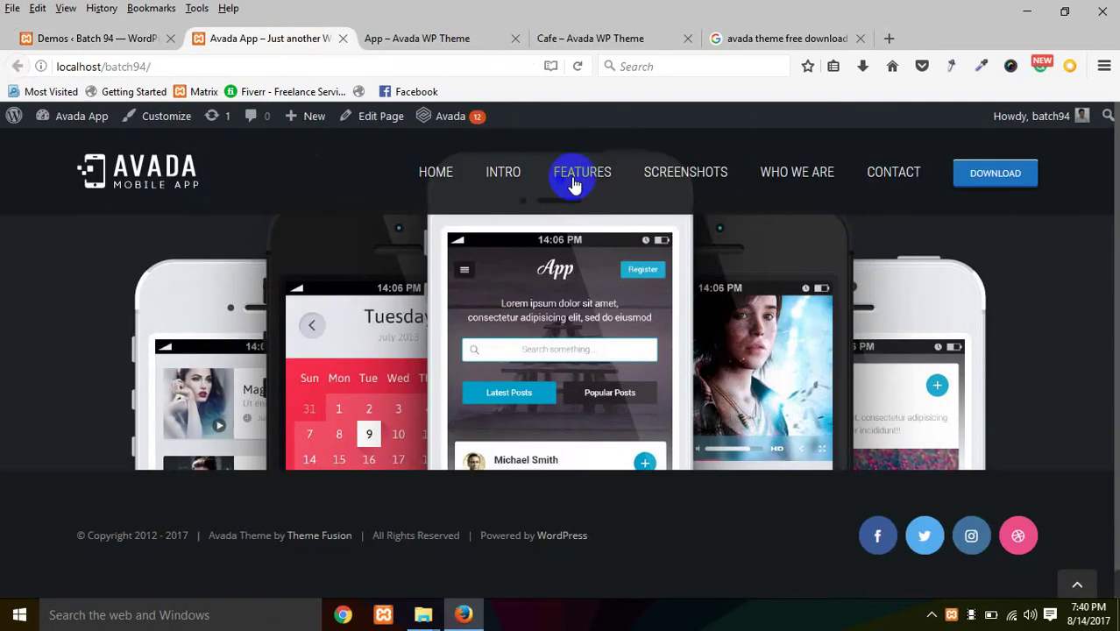
left_click(574, 185)
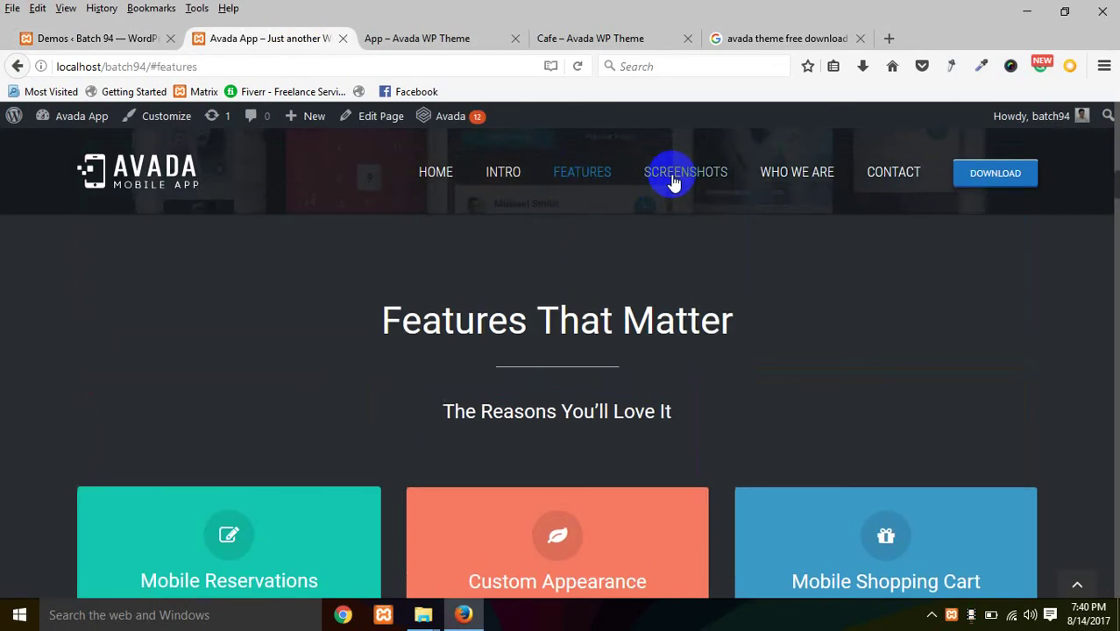
left_click(684, 175)
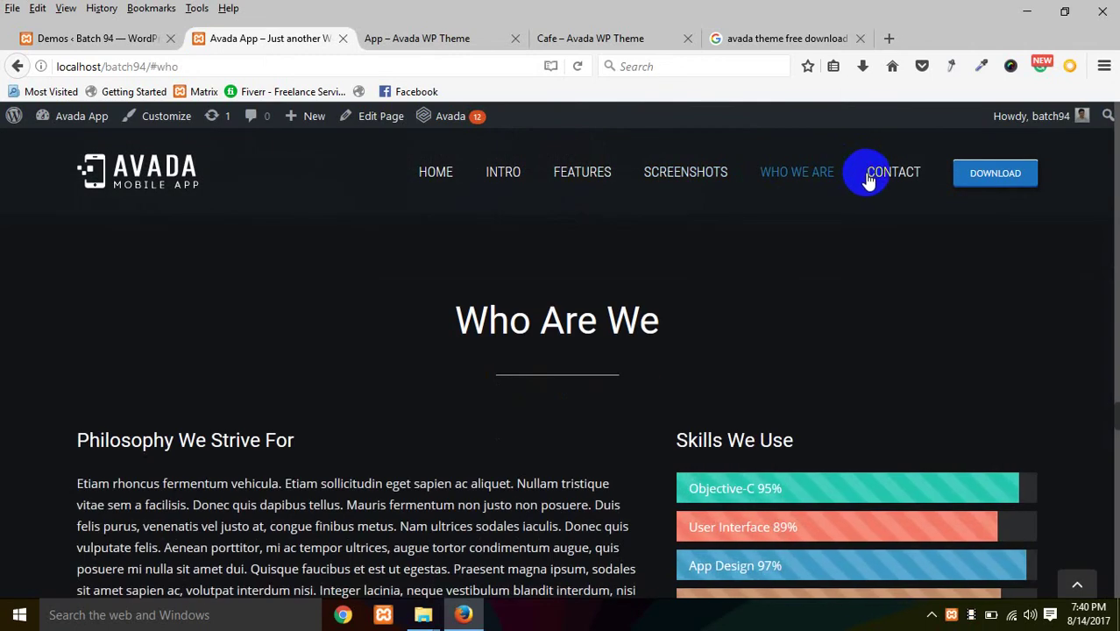
left_click(868, 173)
Step: Open the list of pages in the WordPress admin and move Sample Page to the trash
left_click(114, 38)
scroll(129, 220, "up", 10)
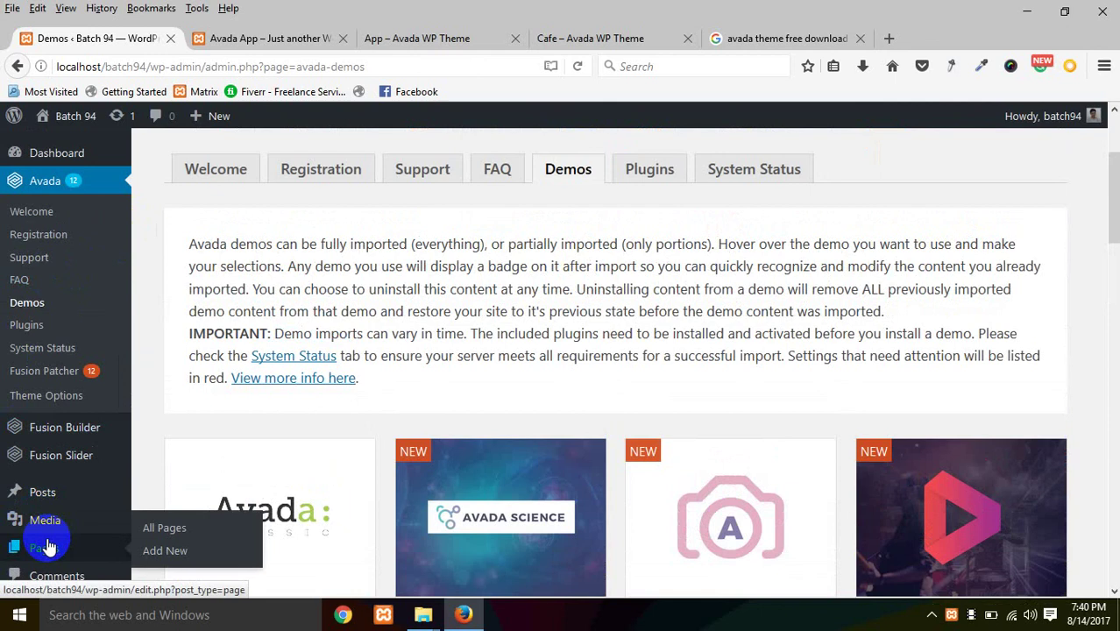
left_click(44, 545)
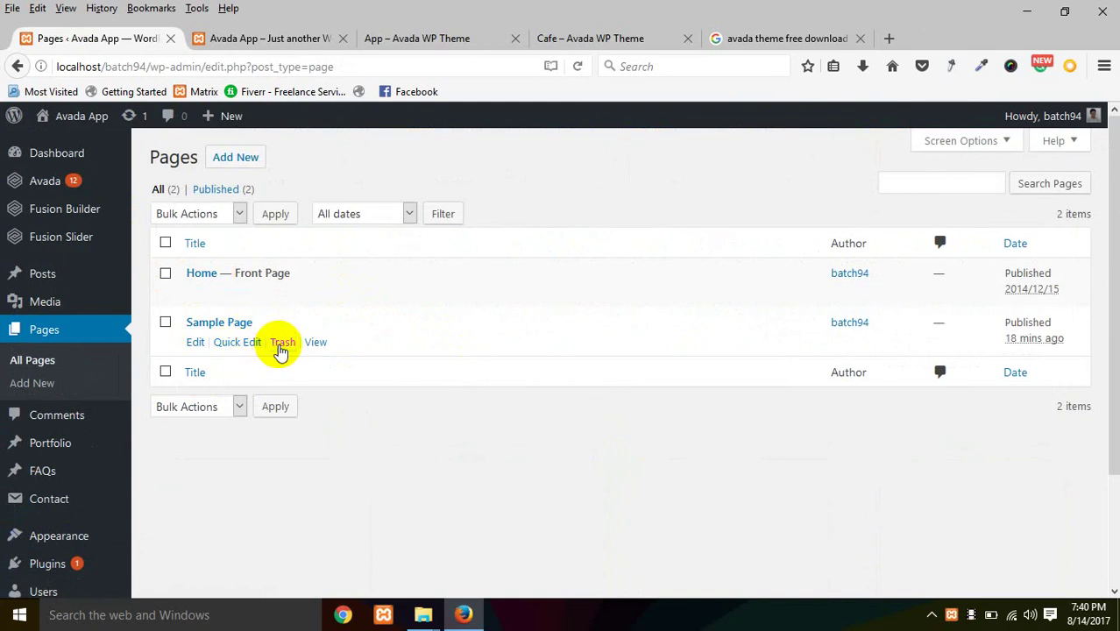
left_click(283, 343)
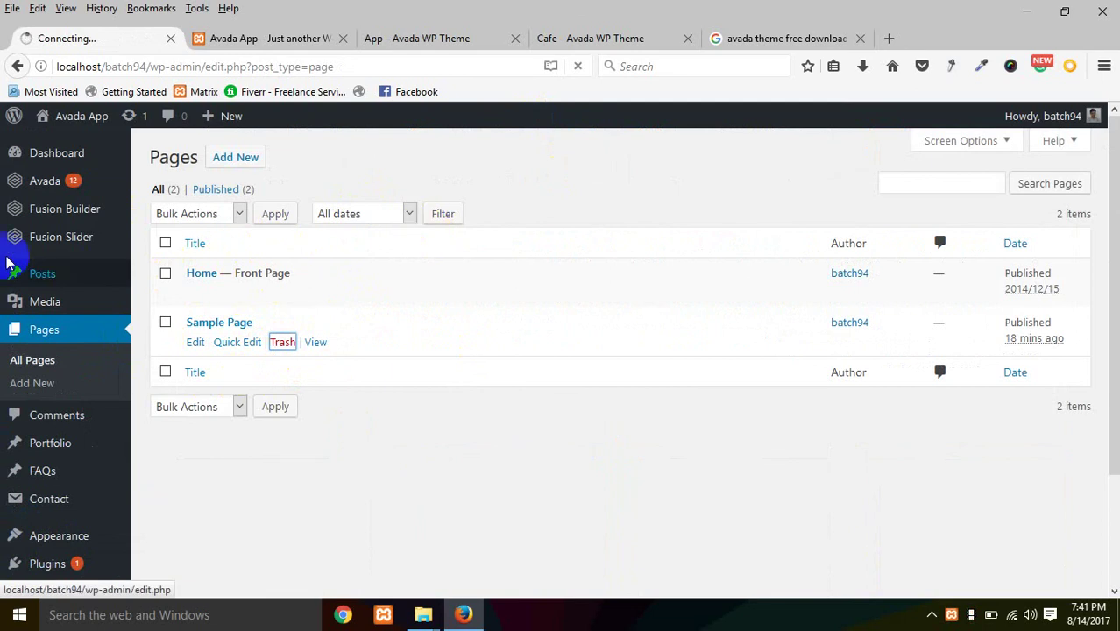
Step: Review the available patches in Avada's Fusion Patcher and apply patch #415726 for the scroll behaviour of anchor links
mouse_move(59, 189)
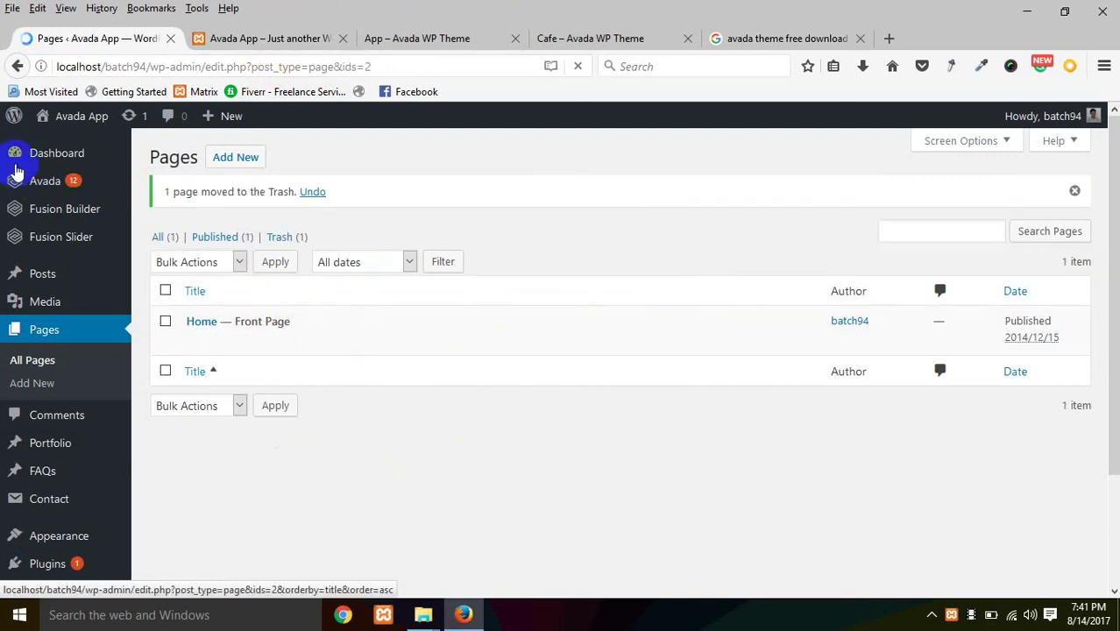
mouse_move(22, 181)
left_click(170, 347)
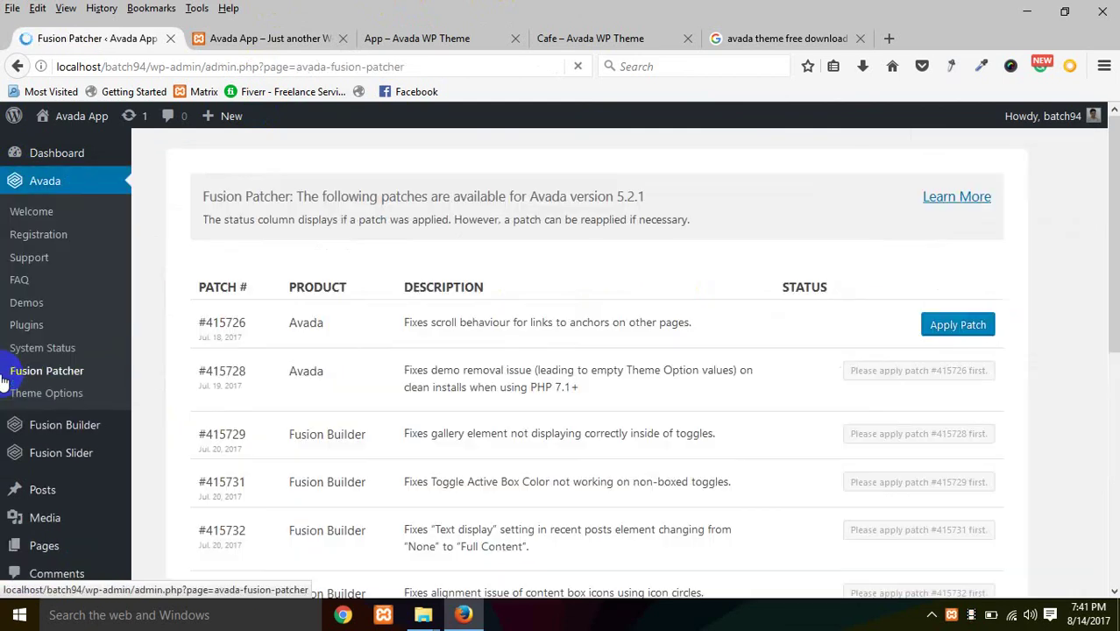
scroll(436, 314, "down", 2)
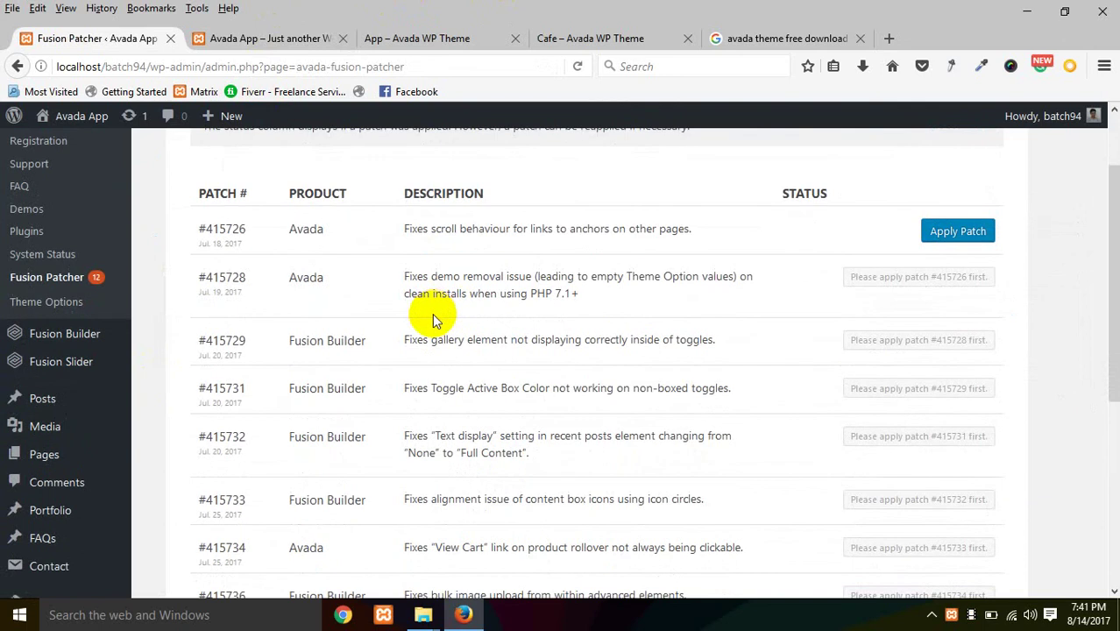
scroll(432, 313, "down", 4)
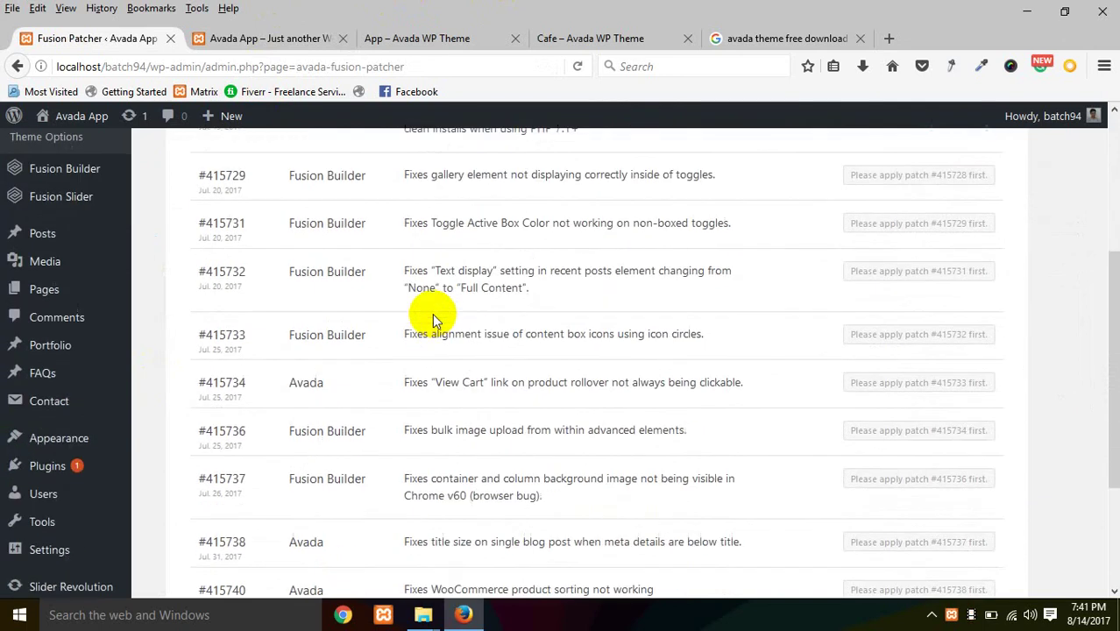
scroll(434, 314, "down", 4)
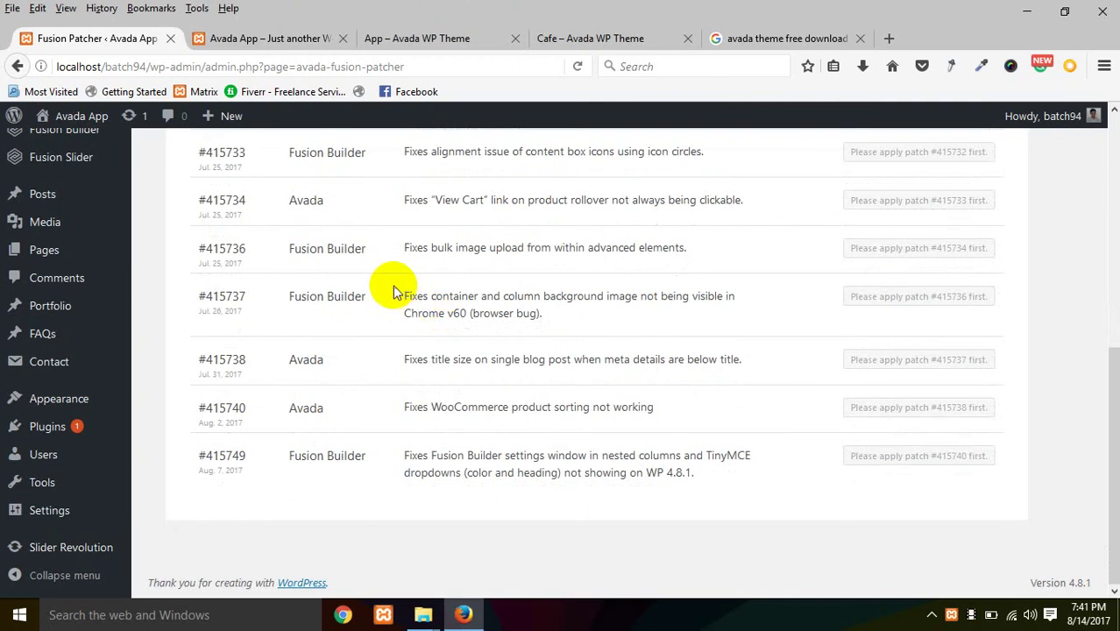
scroll(393, 289, "up", 10)
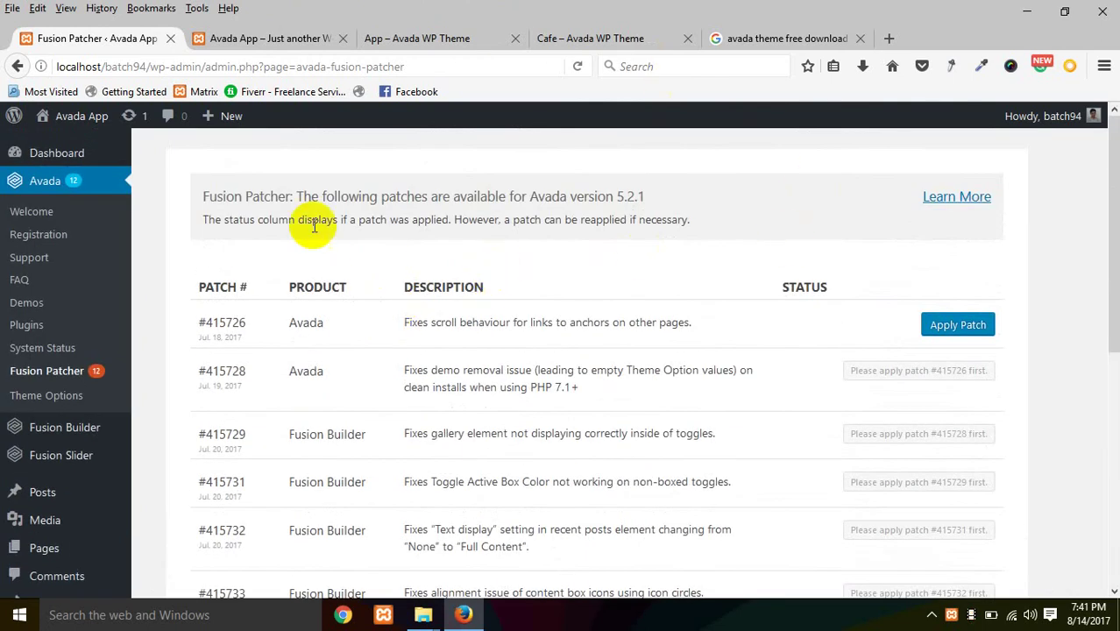
left_click(937, 326)
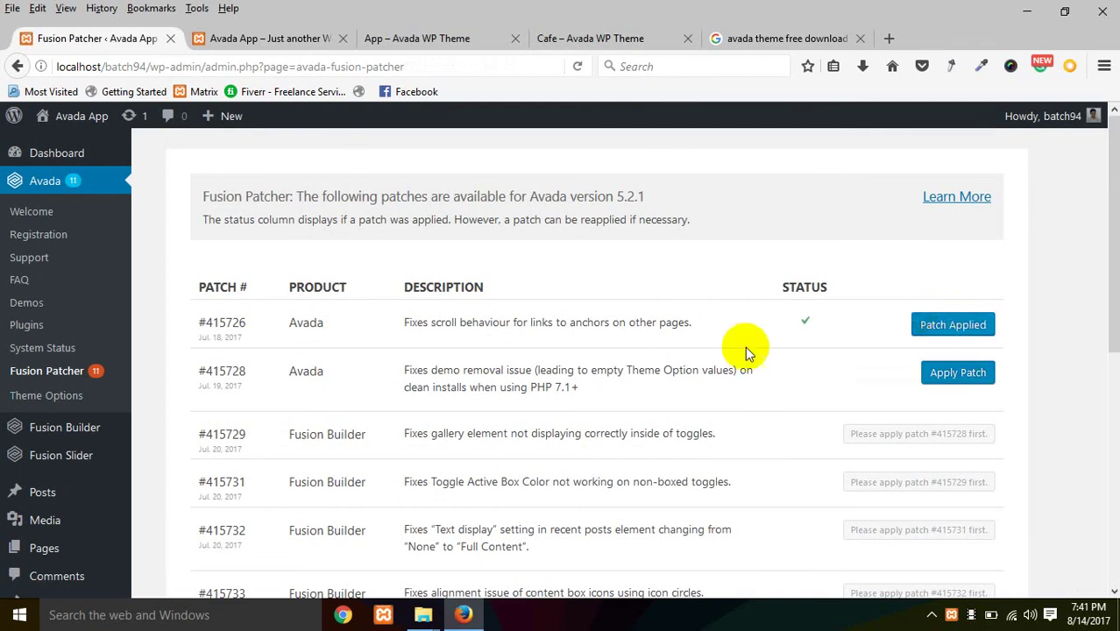
scroll(963, 304, "down", 5)
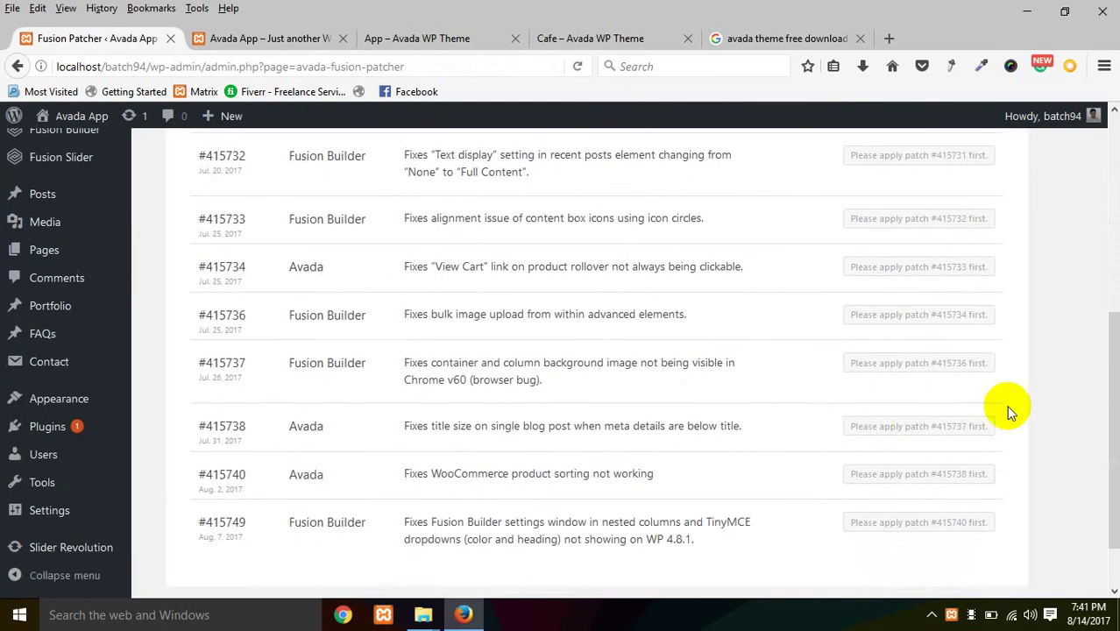
scroll(1008, 408, "up", 5)
Step: Go by way of the Dashboard to Avada's Theme Options and dismiss the notice about media fields using remote URLs
left_click(65, 163)
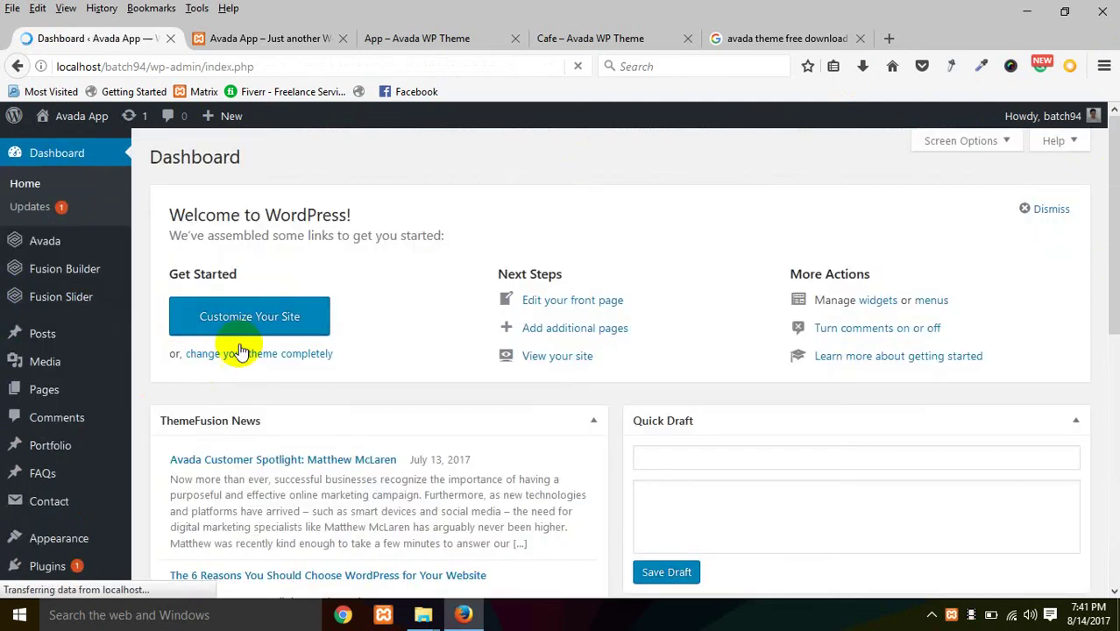
scroll(90, 342, "down", 2)
mouse_move(73, 448)
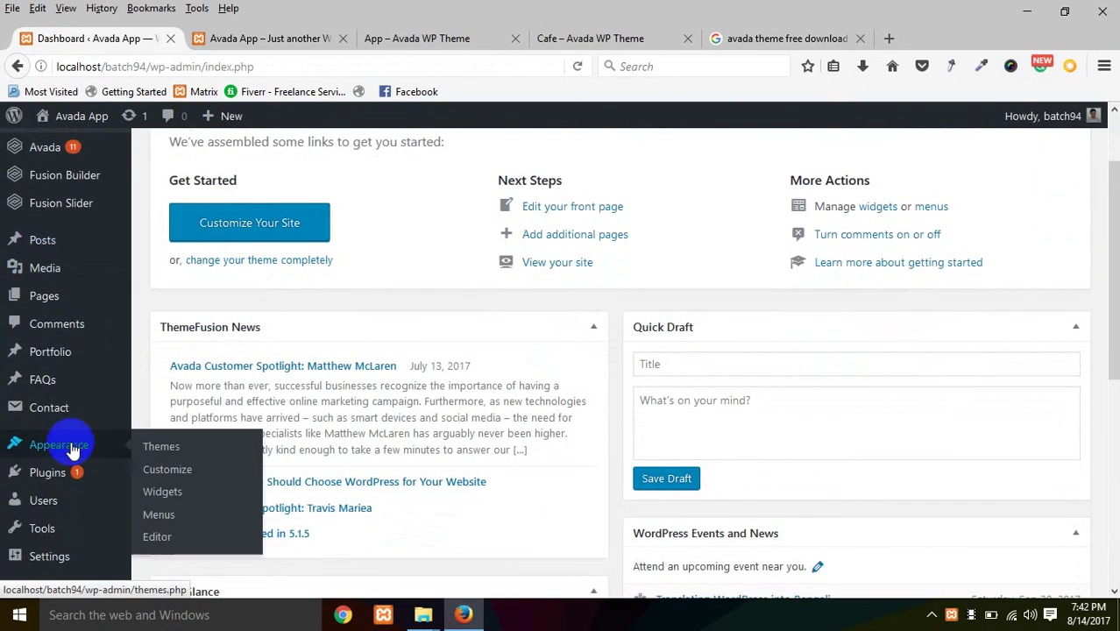
scroll(61, 420, "up", 2)
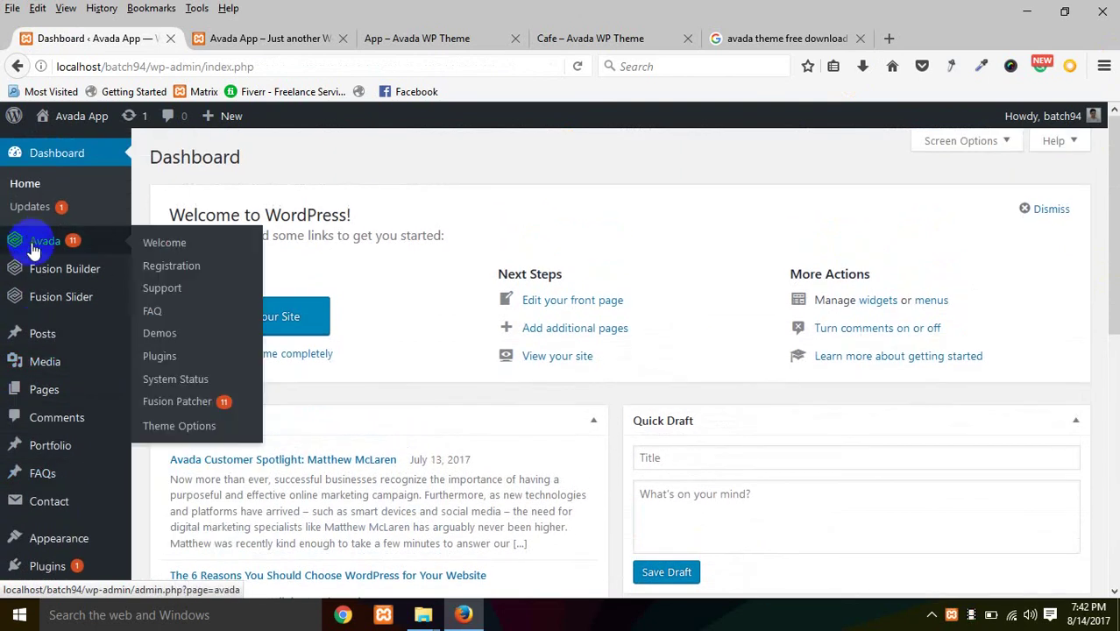
mouse_move(40, 294)
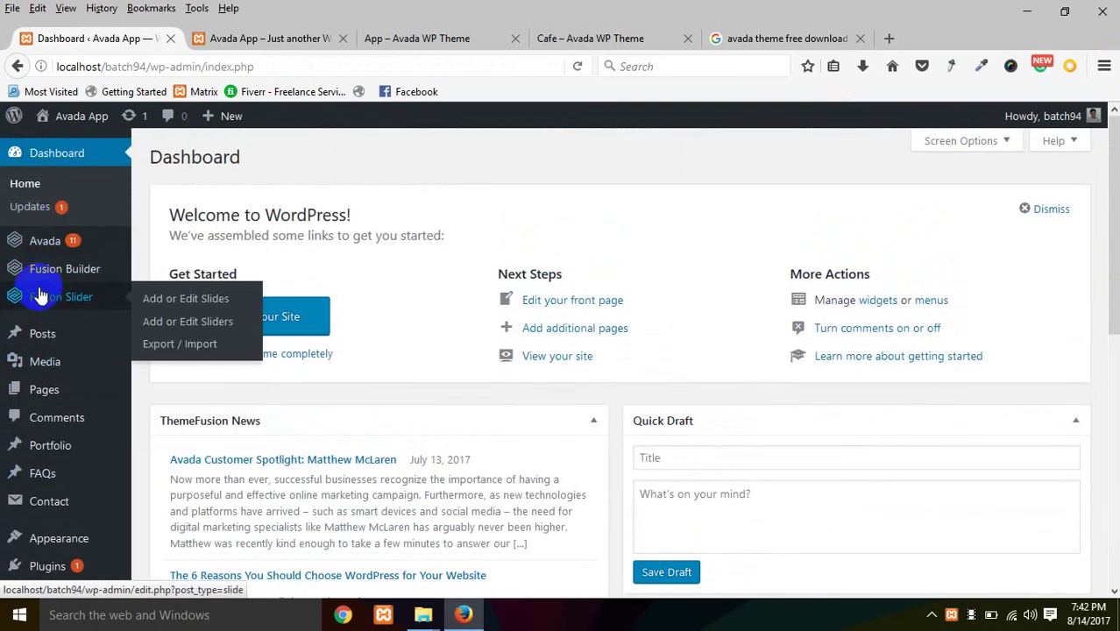
mouse_move(29, 251)
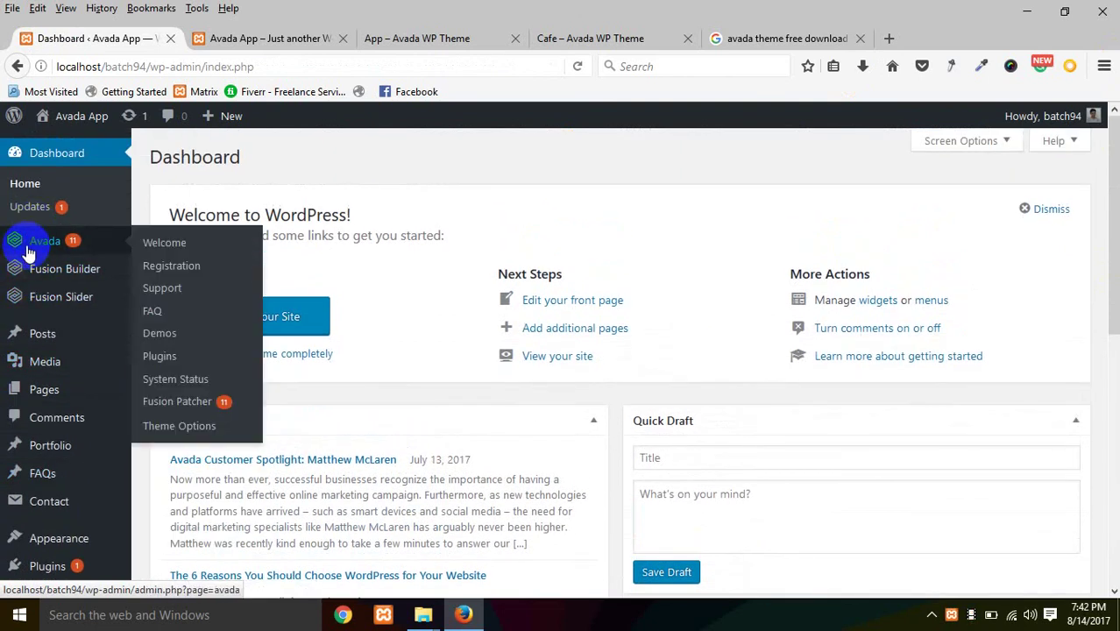
left_click(219, 425)
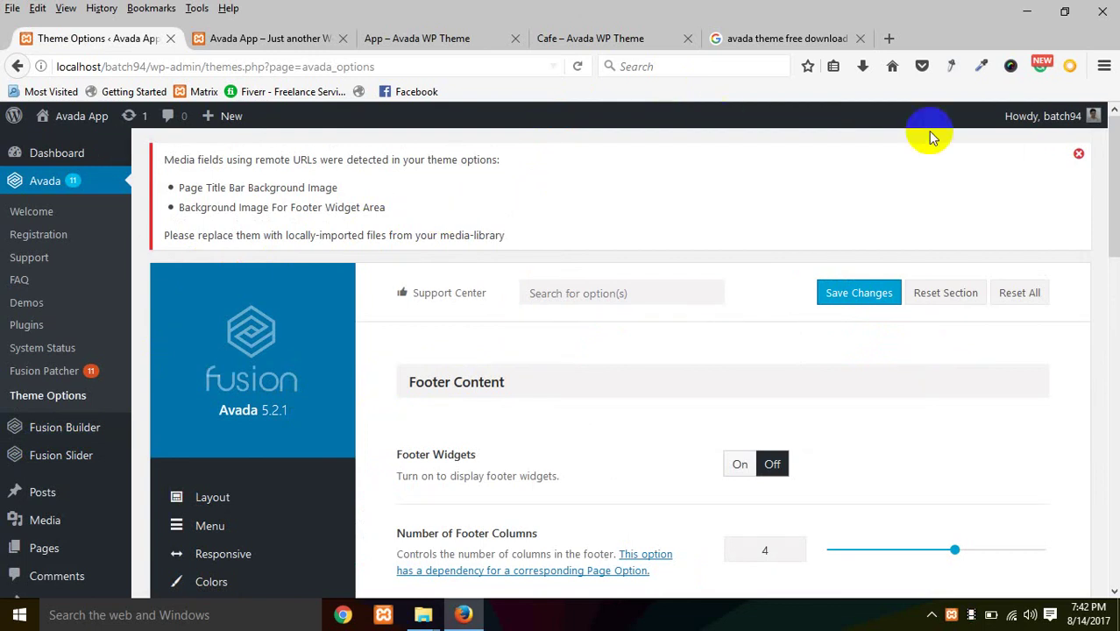
left_click(1078, 155)
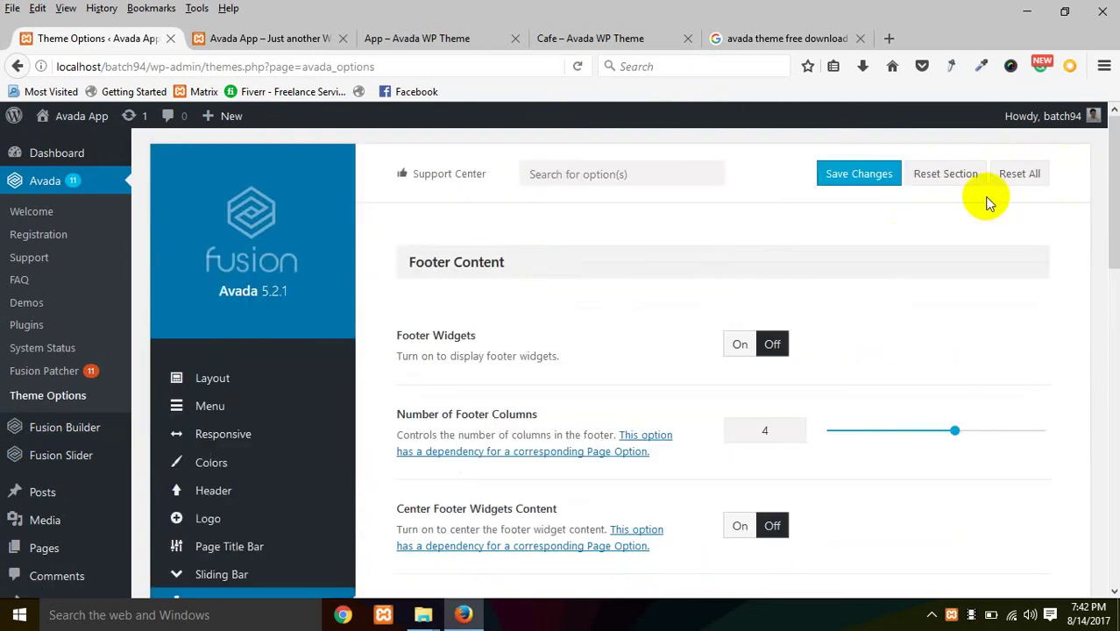
Step: Look through the Footer Content settings and the Theme Options sections from Layout and Menu down to Import / Export
scroll(425, 149, "down", 3)
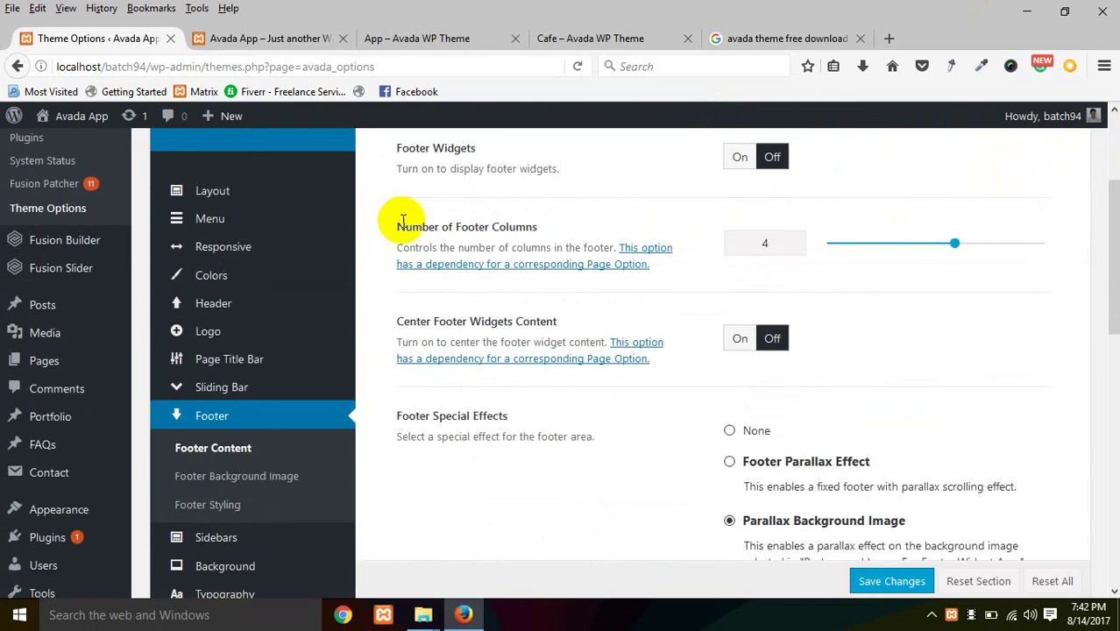
scroll(420, 237, "down", 3)
scroll(613, 280, "up", 3)
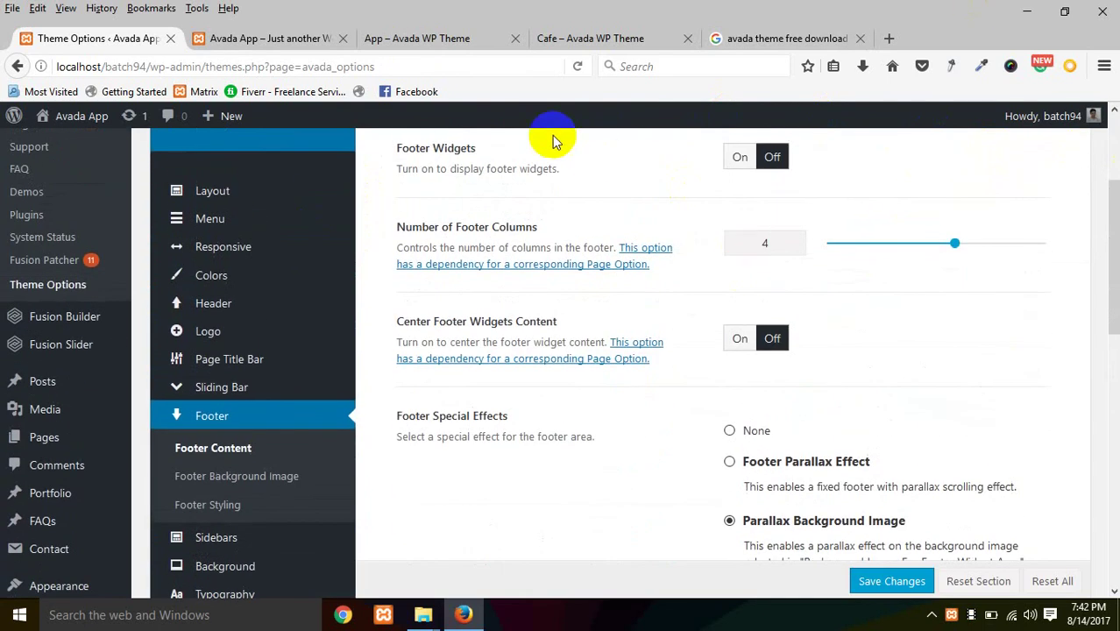
scroll(285, 263, "down", 2)
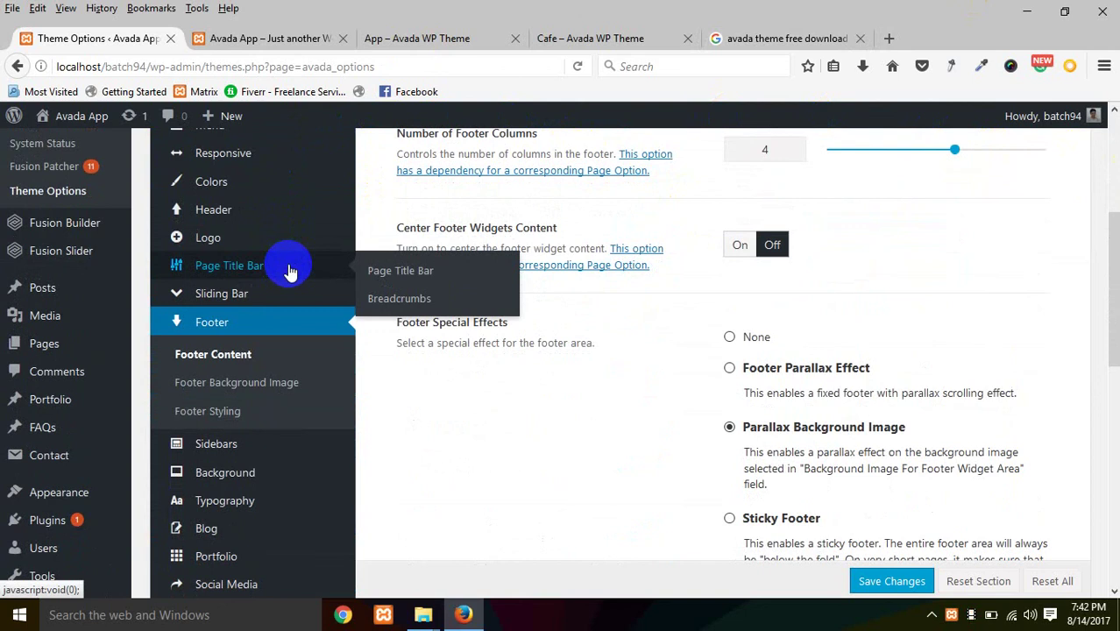
scroll(806, 205, "up", 5)
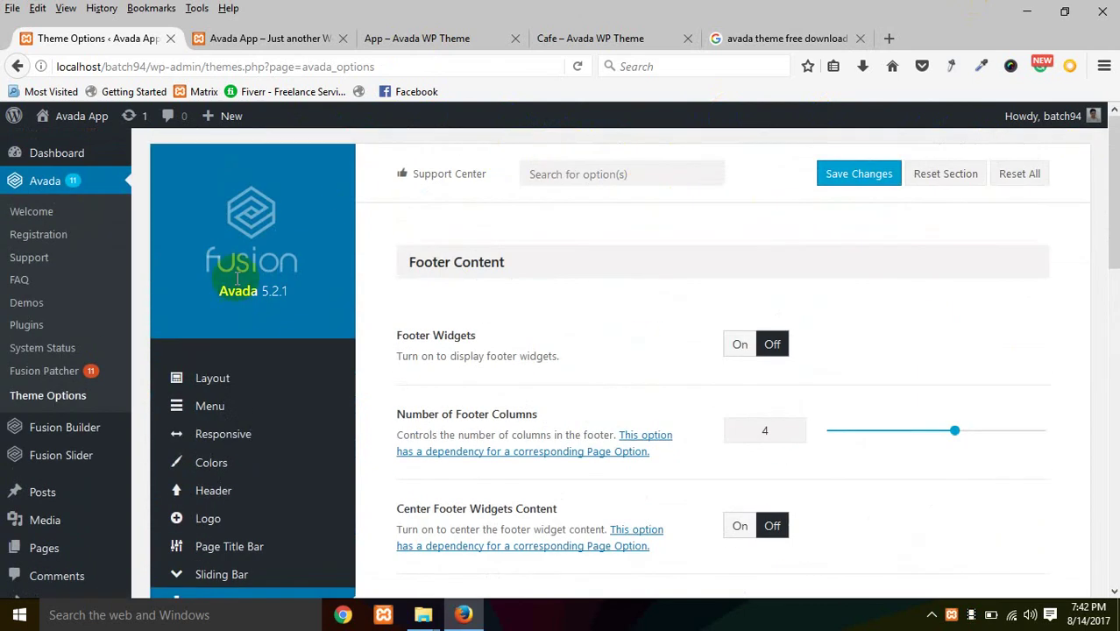
scroll(215, 346, "down", 2)
scroll(216, 346, "down", 8)
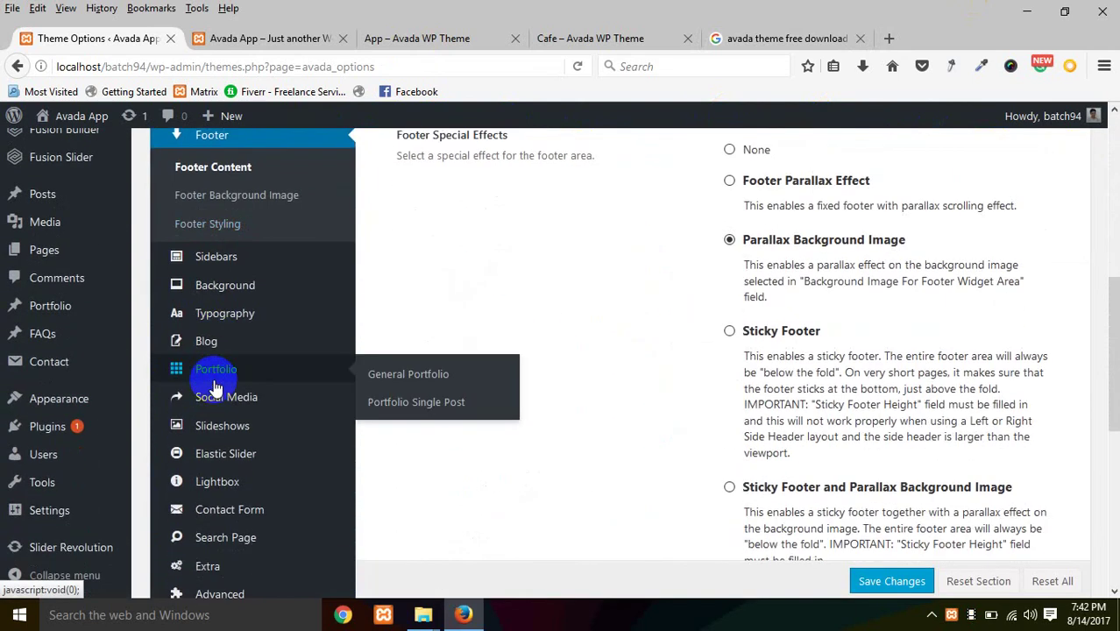
scroll(224, 390, "down", 5)
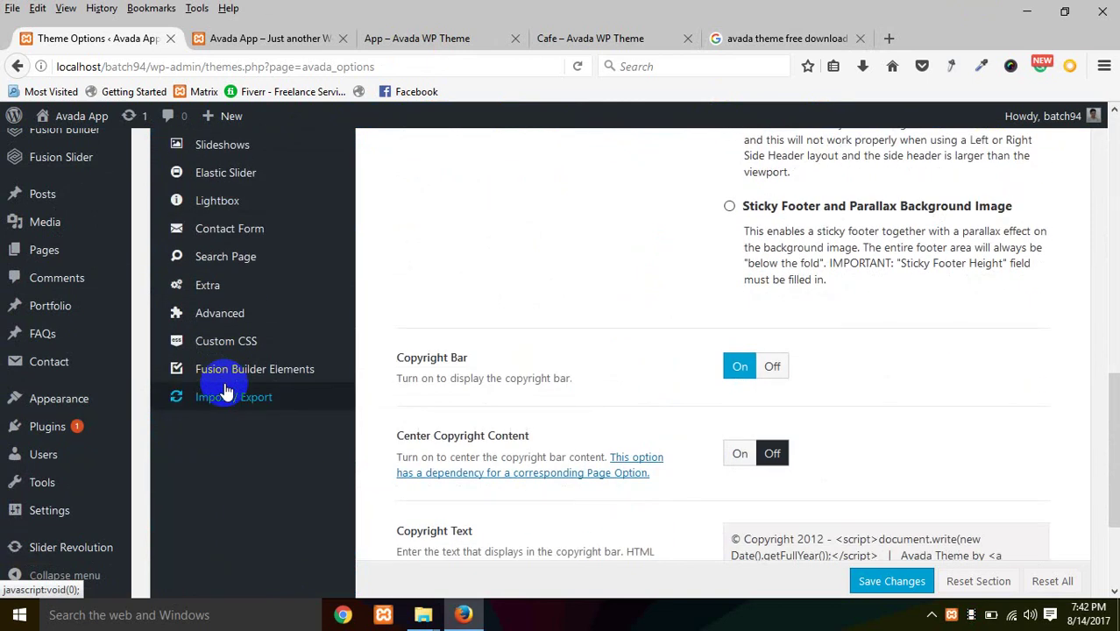
scroll(226, 392, "up", 9)
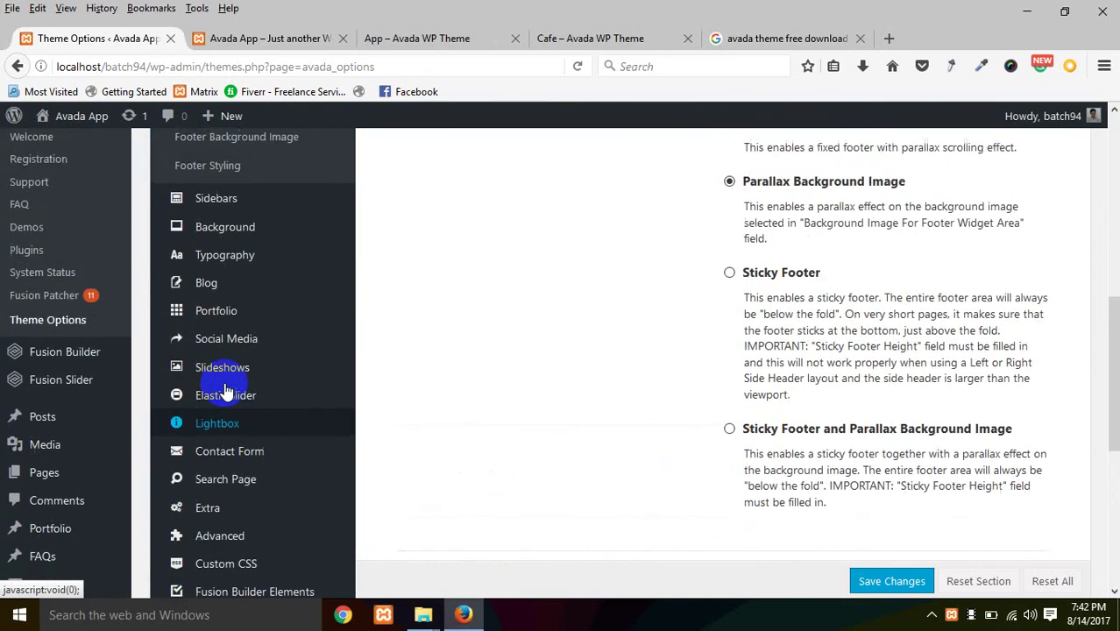
scroll(228, 351, "up", 4)
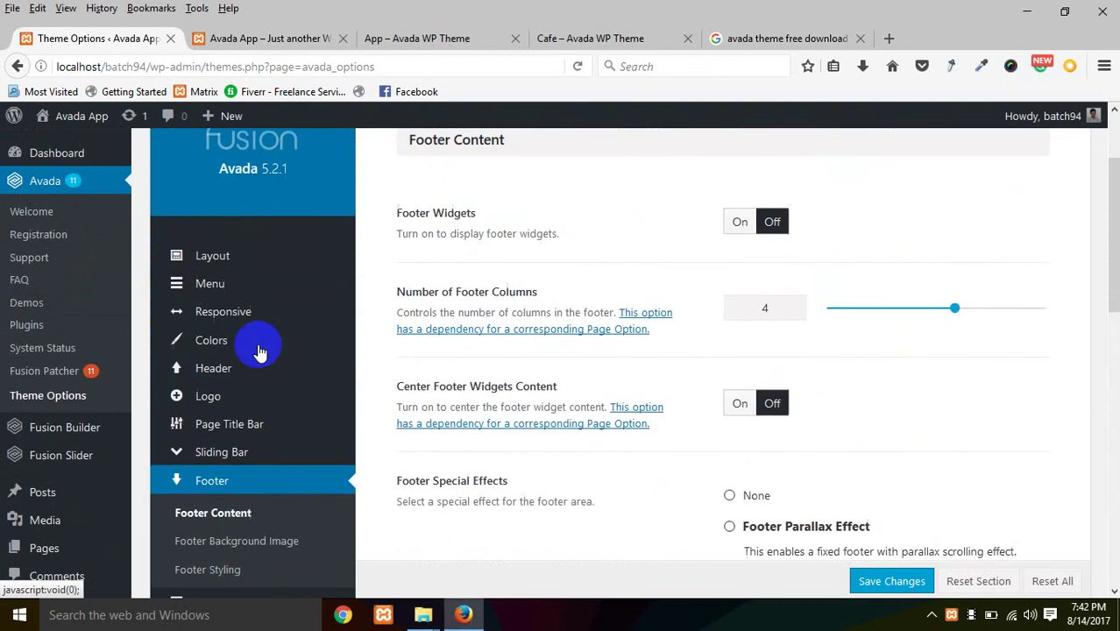
mouse_move(189, 326)
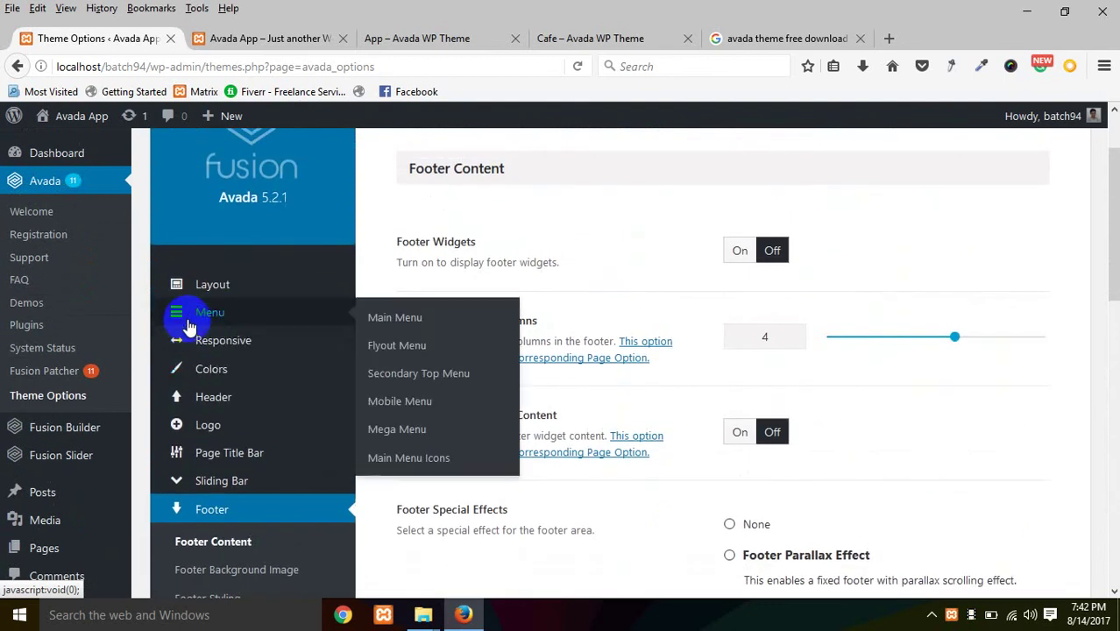
Step: Show the local Avada App site in the browser's responsive design view
left_click(268, 39)
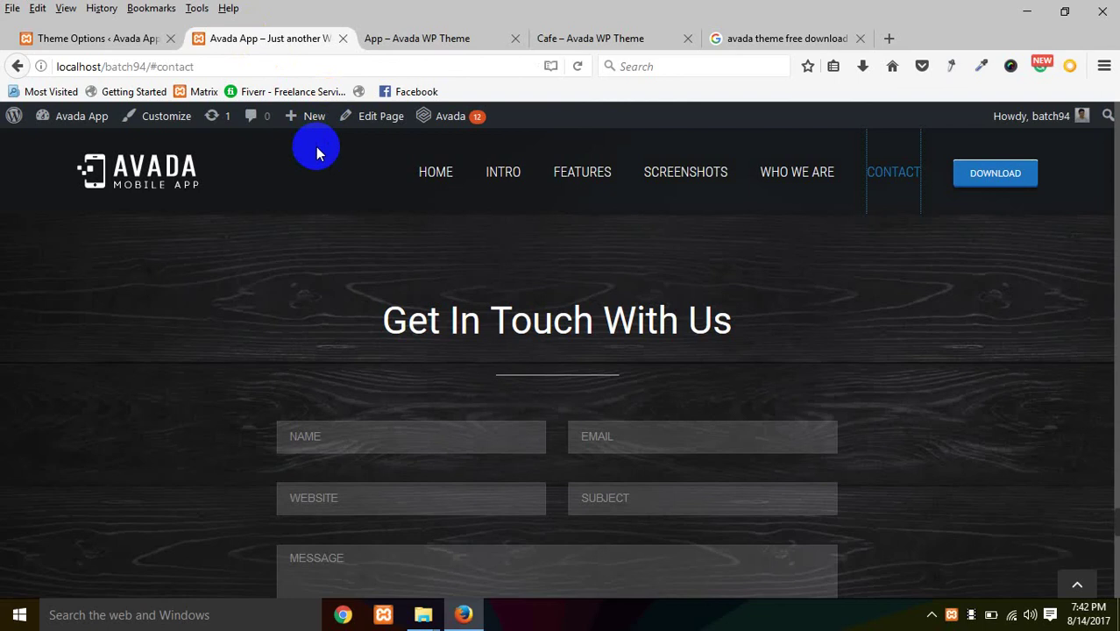
key("ctrl+shift+m")
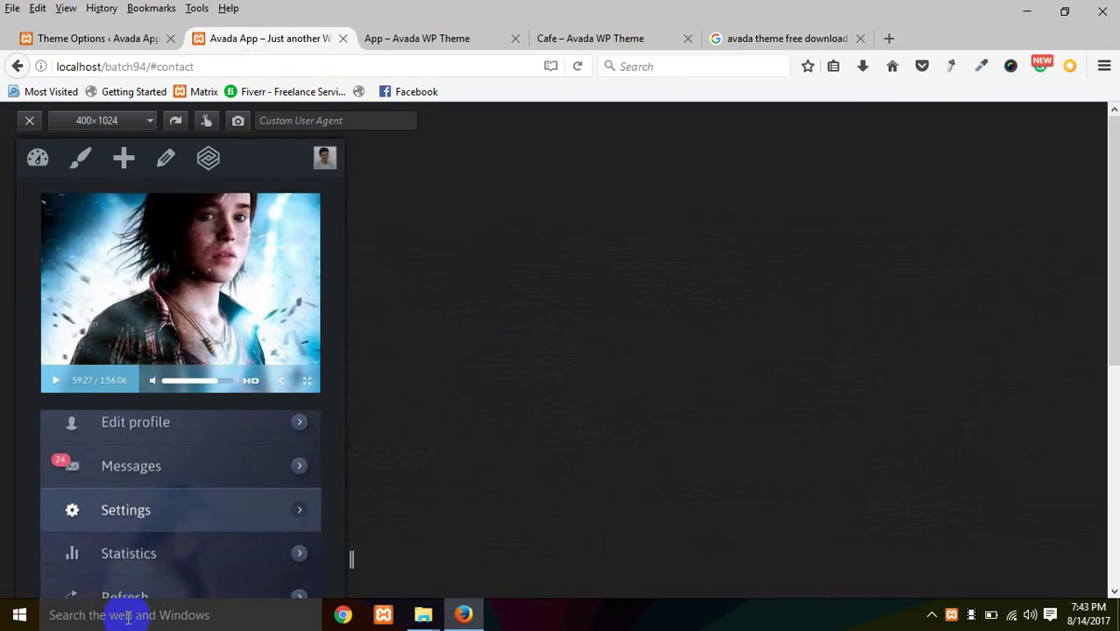
Step: Look through the Avada App site in the 400×1024 responsive view and expand its mobile navigation
scroll(252, 457, "down", 5)
scroll(251, 454, "up", 5)
scroll(251, 459, "down", 3)
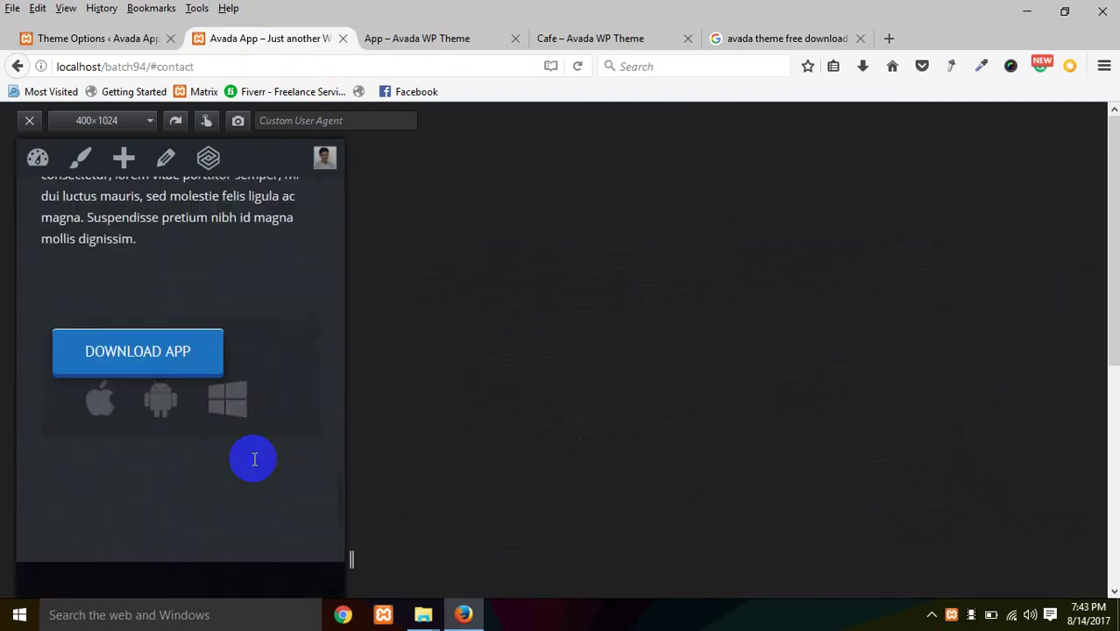
left_click_drag(340, 460, 338, 198)
scroll(325, 293, "up", 3)
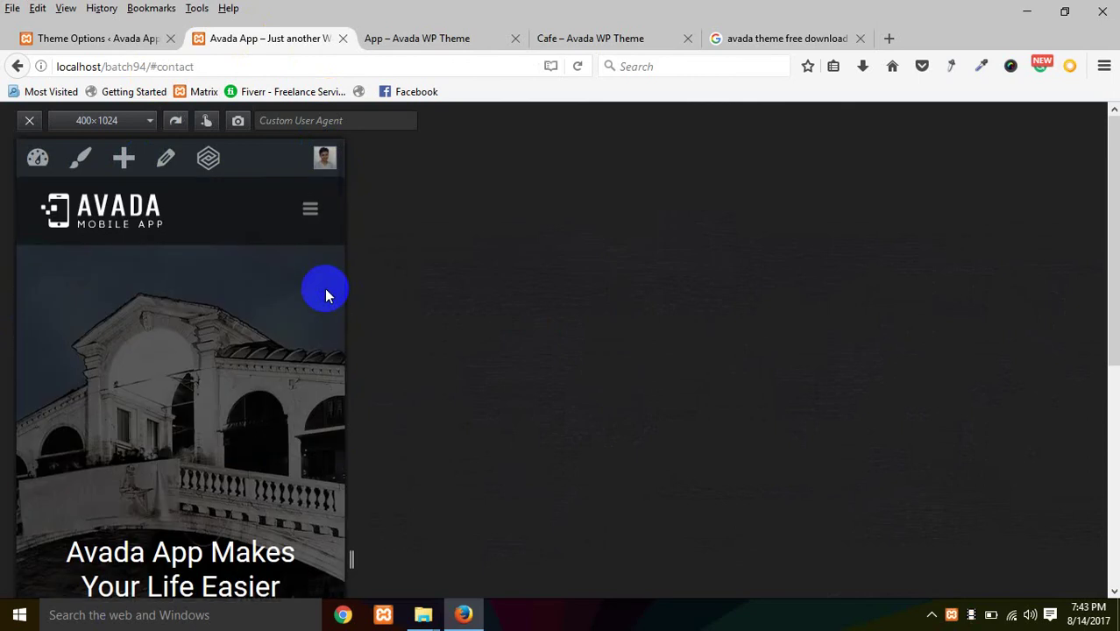
left_click(311, 219)
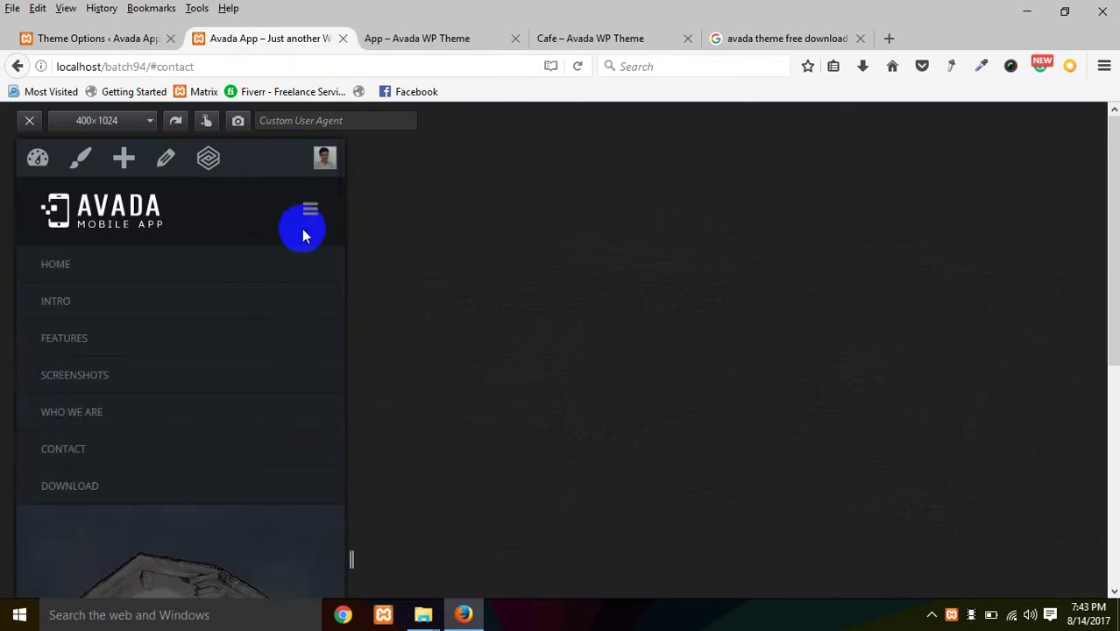
Step: Review the Responsive settings in Avada's Theme Options, from the breakpoints to heading typography, with a brief look at Colors
left_click(140, 37)
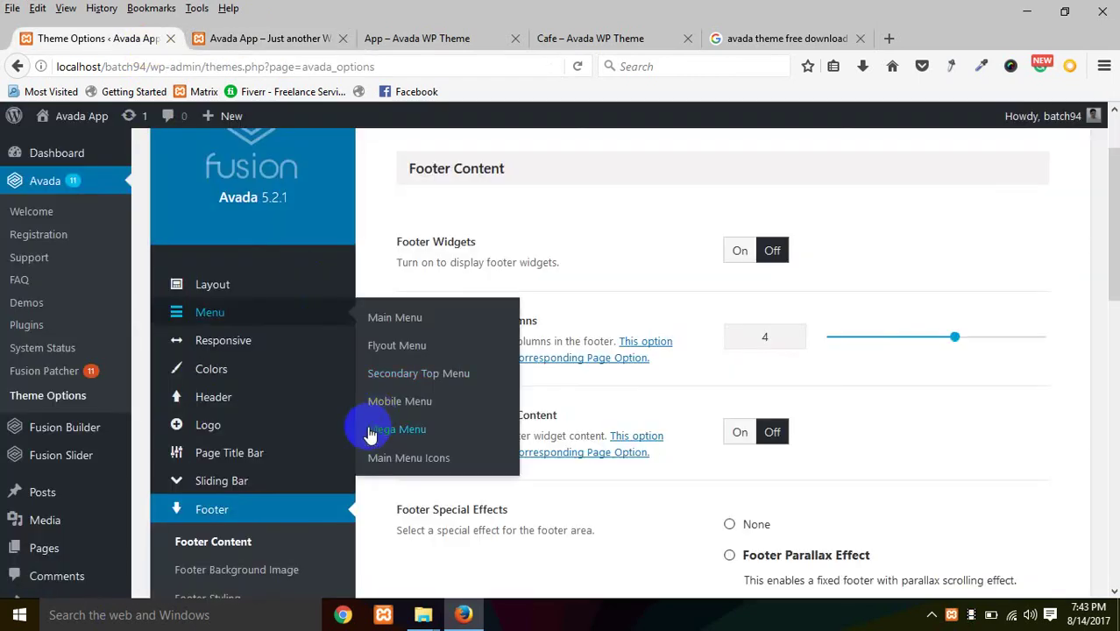
left_click(193, 343)
mouse_move(213, 397)
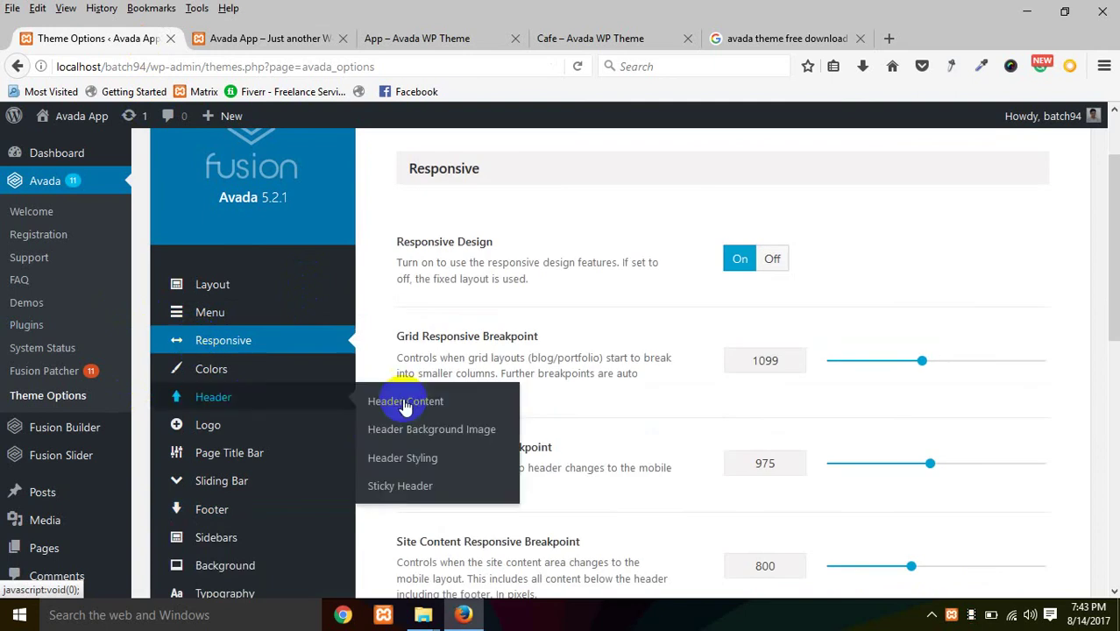
scroll(717, 306, "down", 2)
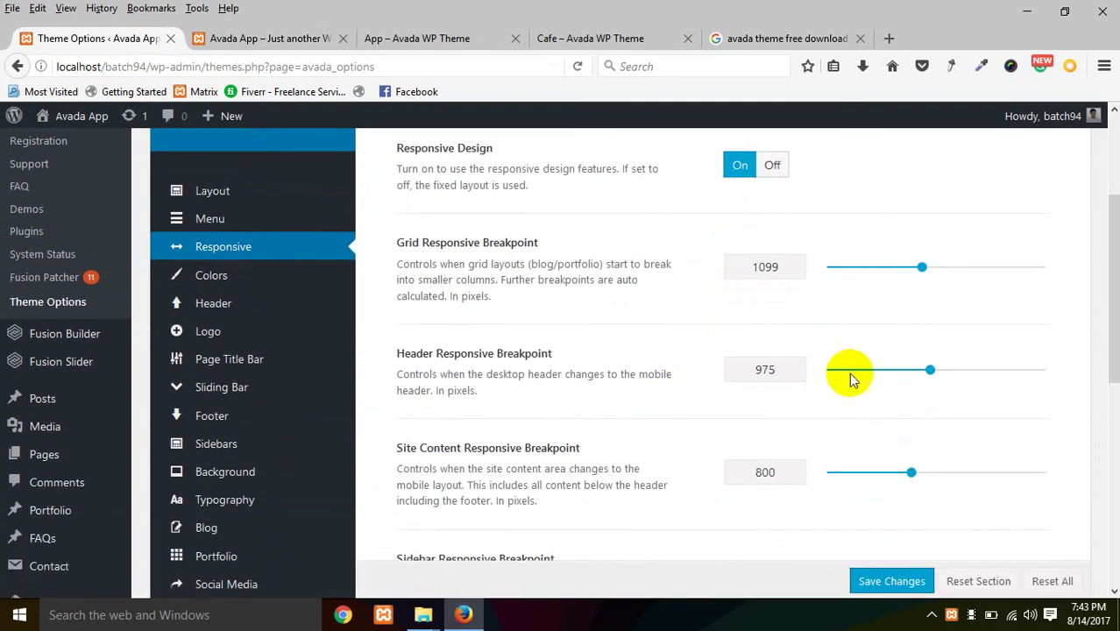
scroll(745, 406, "down", 6)
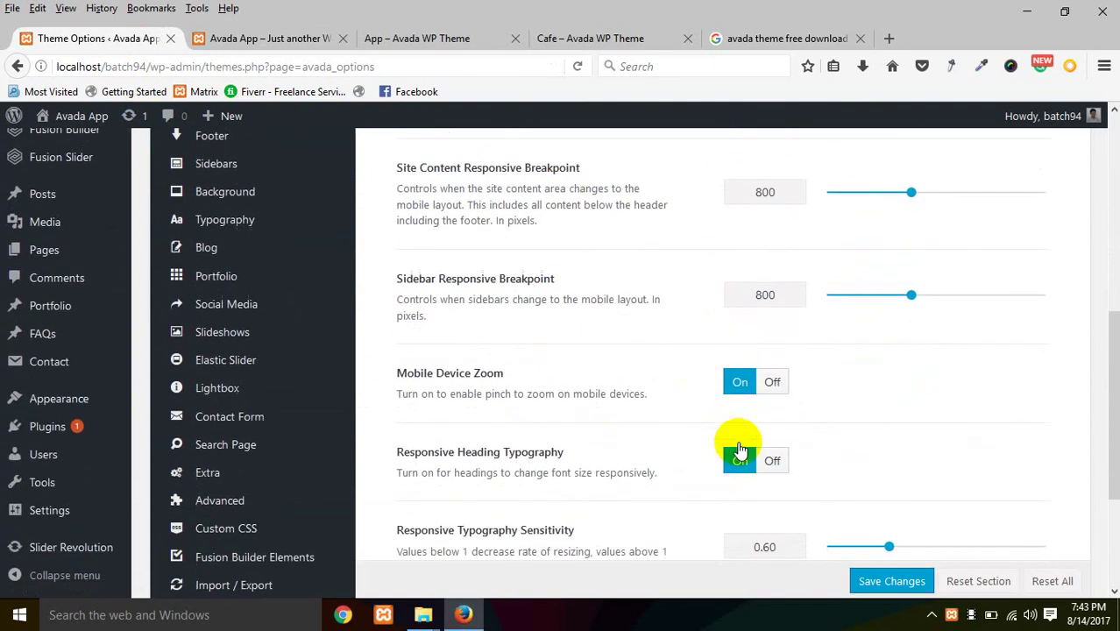
scroll(777, 407, "down", 4)
scroll(611, 489, "up", 6)
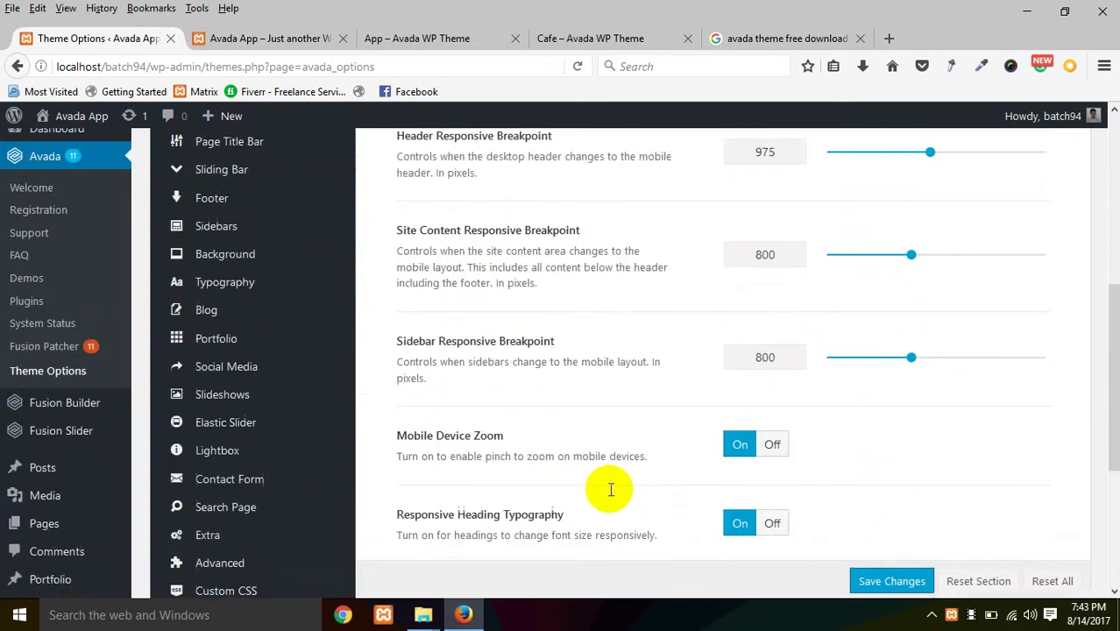
scroll(611, 489, "up", 6)
left_click(212, 347)
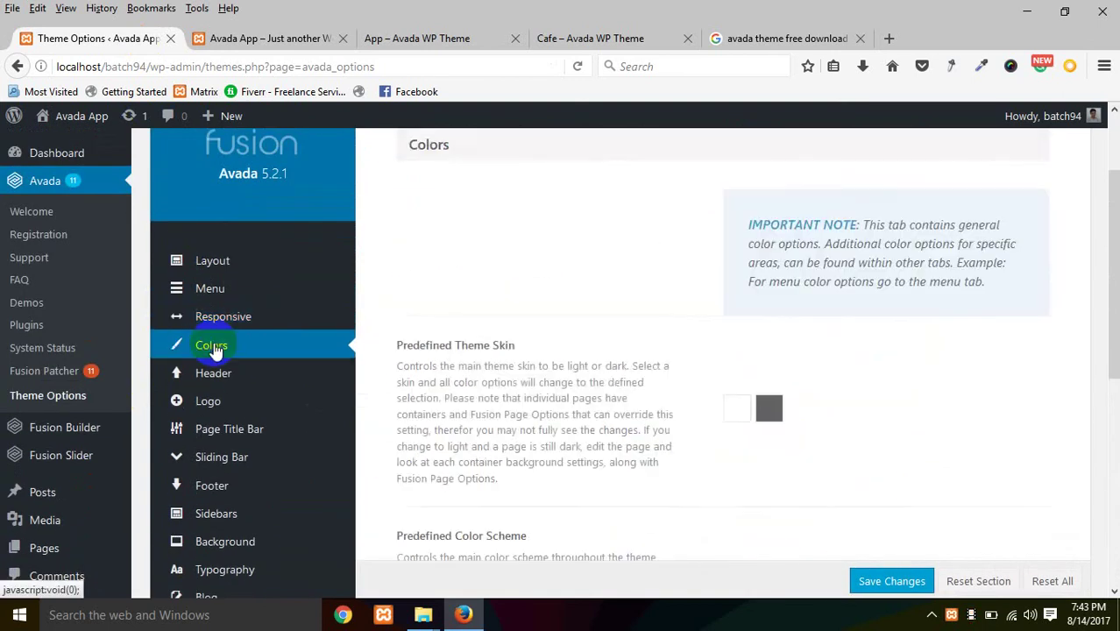
left_click(219, 316)
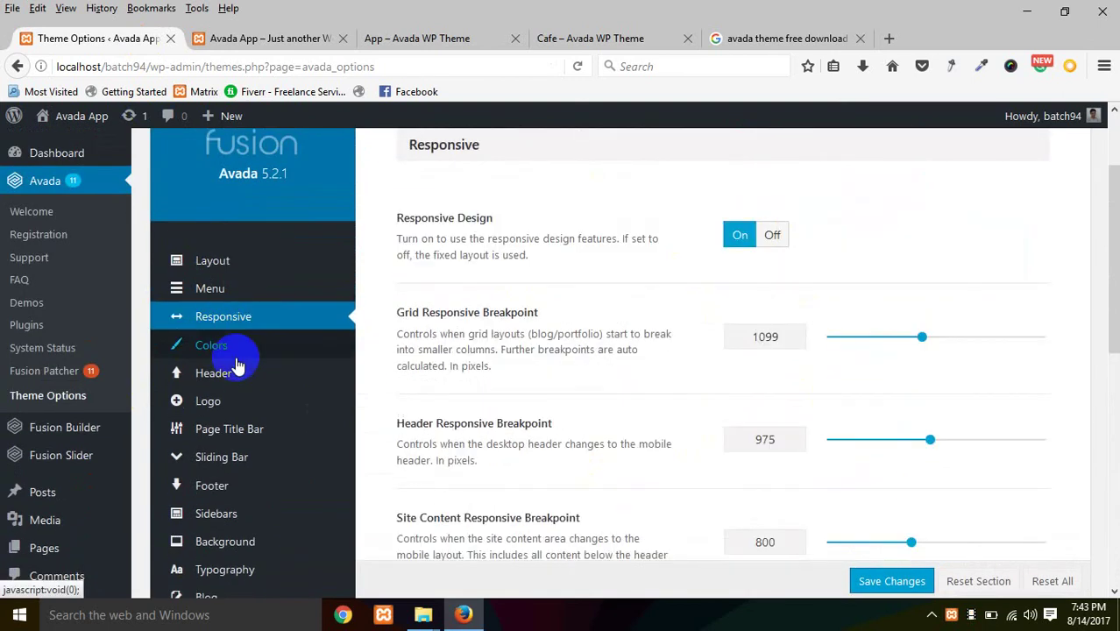
Step: Compare the site's expanded mobile navigation with the Responsive settings in Theme Options
scroll(686, 322, "up", 2)
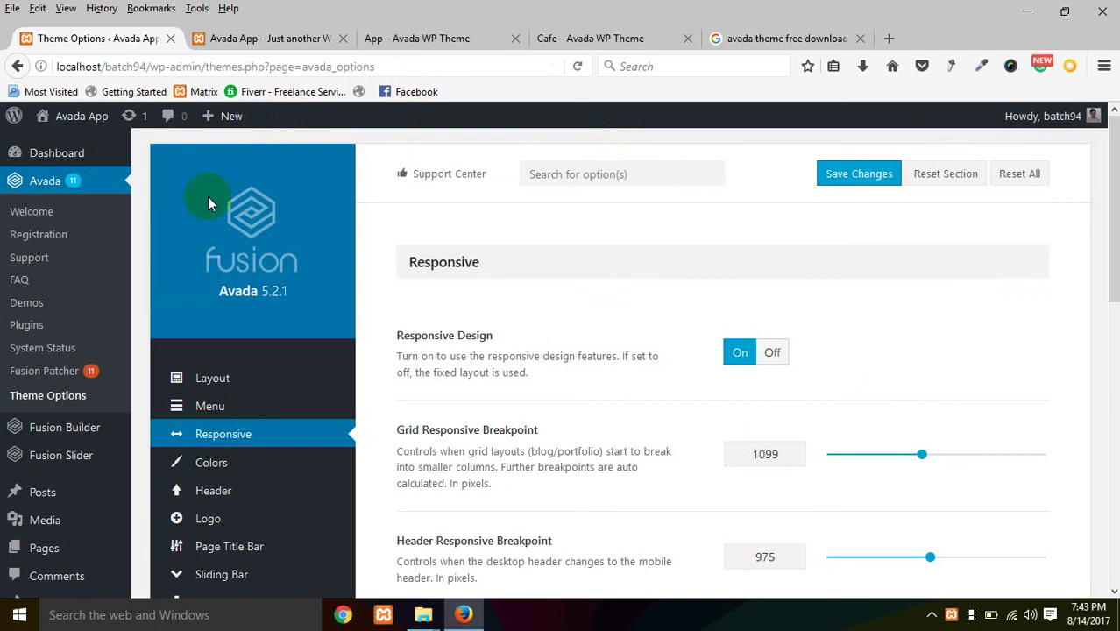
scroll(399, 325, "down", 2)
left_click(238, 39)
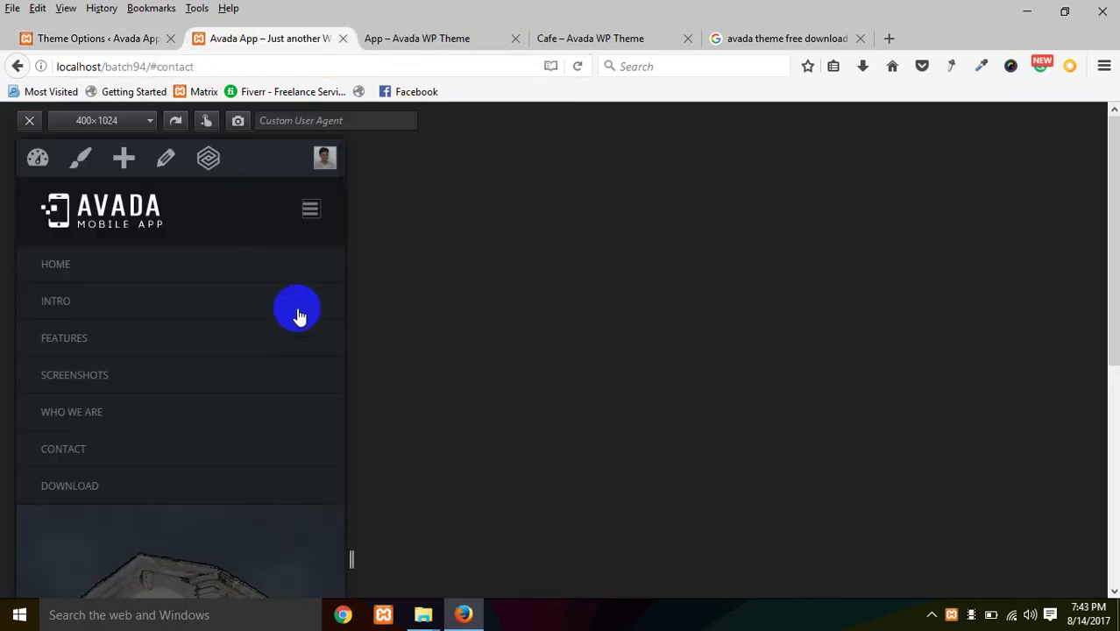
left_click(150, 37)
scroll(15, 271, "up", 3)
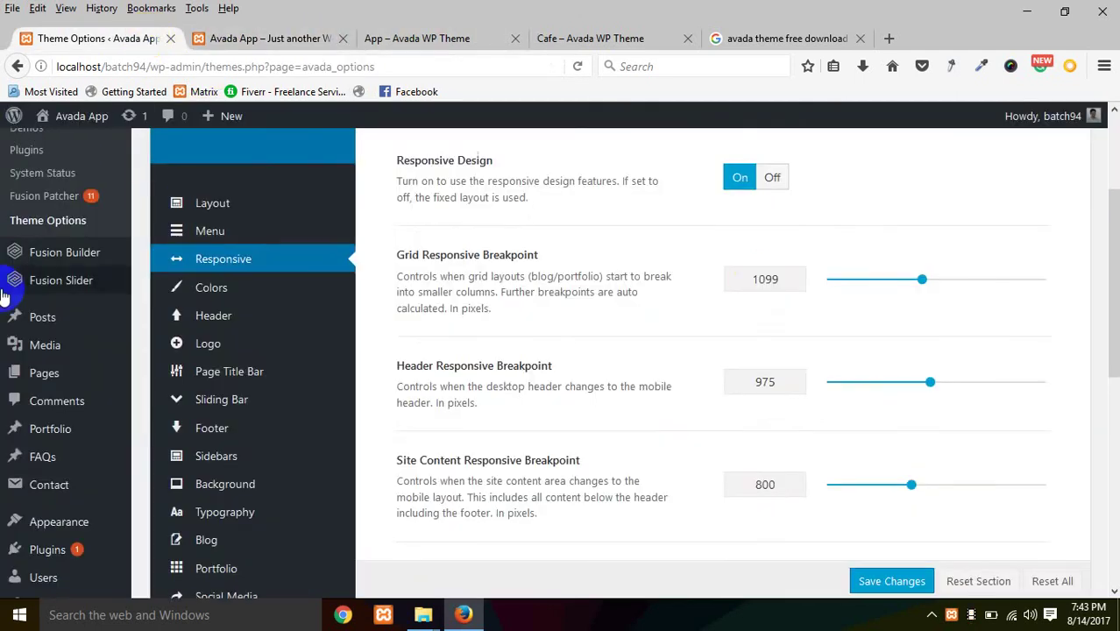
scroll(79, 342, "down", 3)
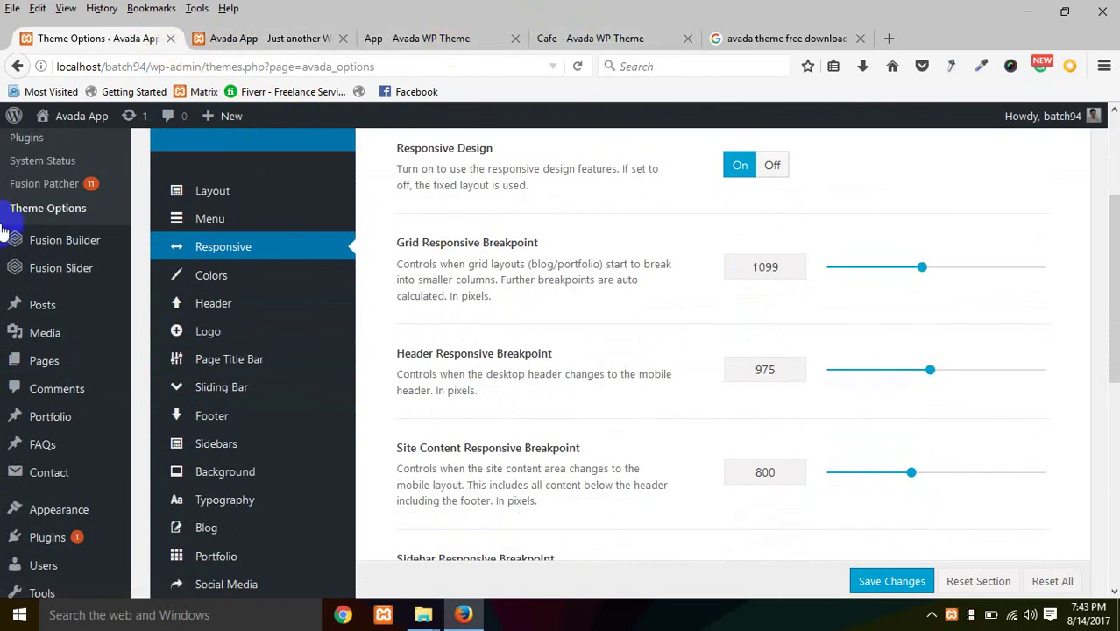
Step: Open the WordPress Pages list in a new browser tab and open the Home page for editing
right_click(68, 367)
left_click(125, 373)
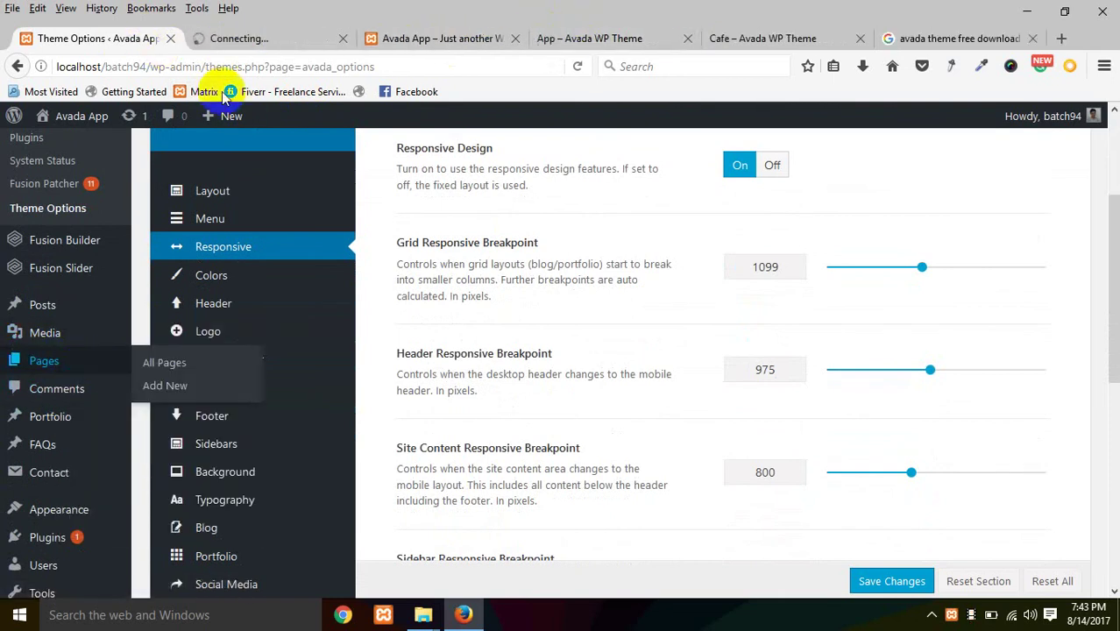
left_click(237, 41)
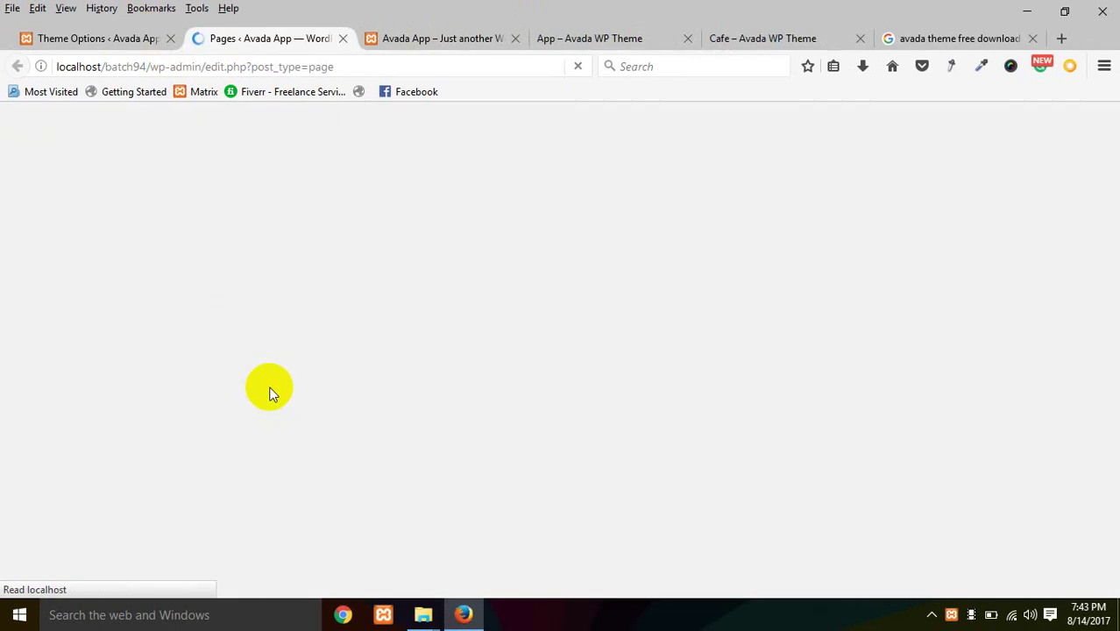
left_click(195, 295)
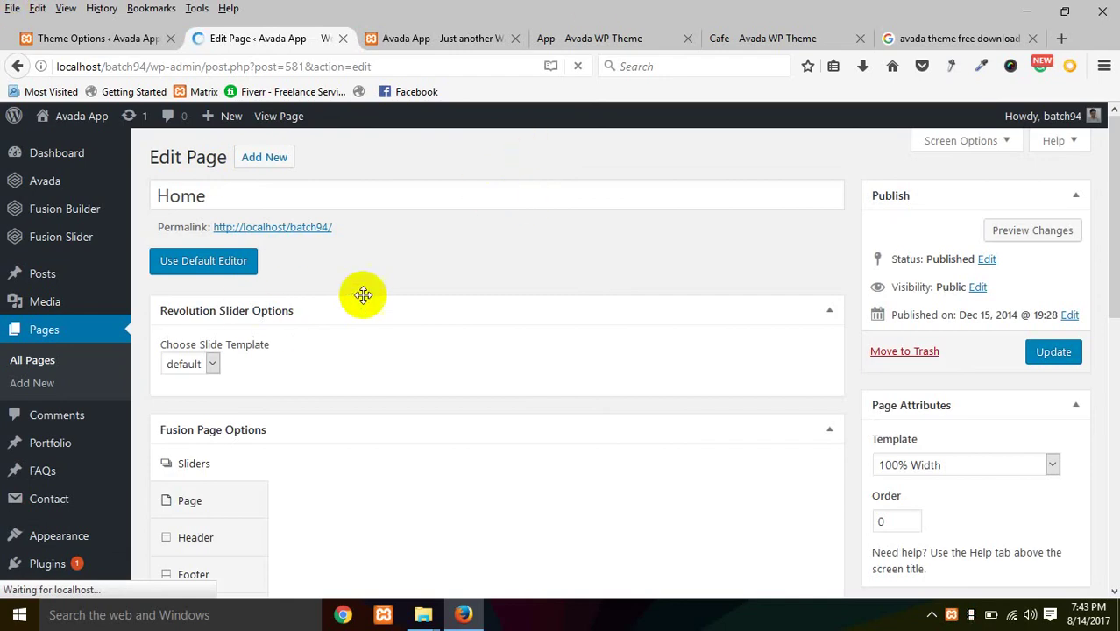
Step: Examine how the Home page is built in Fusion Builder, from the Fusion Slider through the containers, columns, separators and flip boxes
scroll(501, 307, "down", 2)
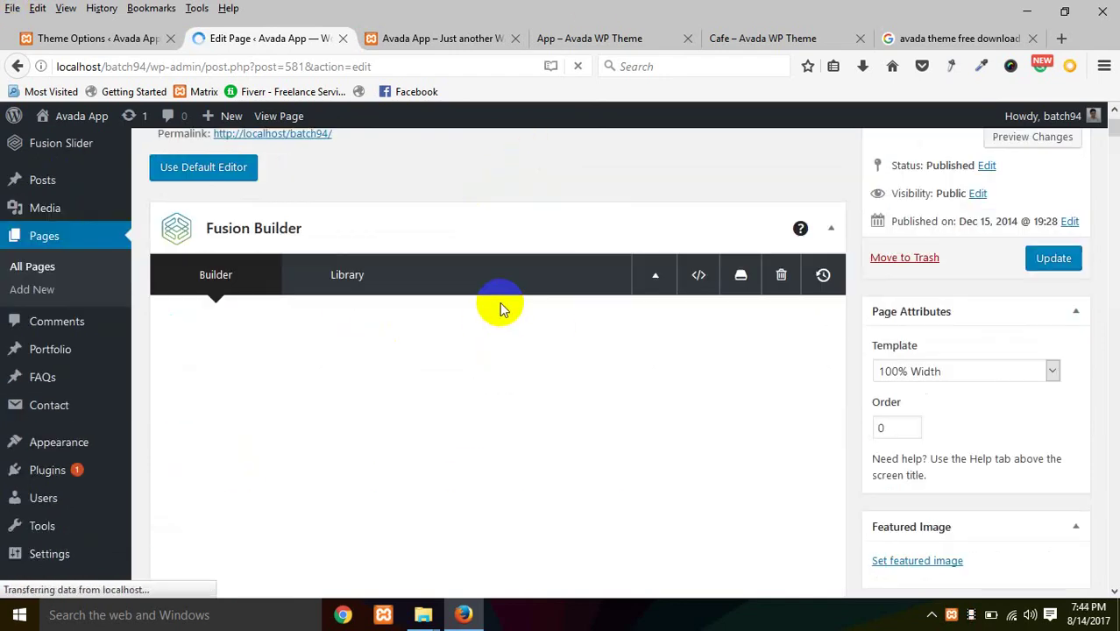
scroll(496, 305, "down", 2)
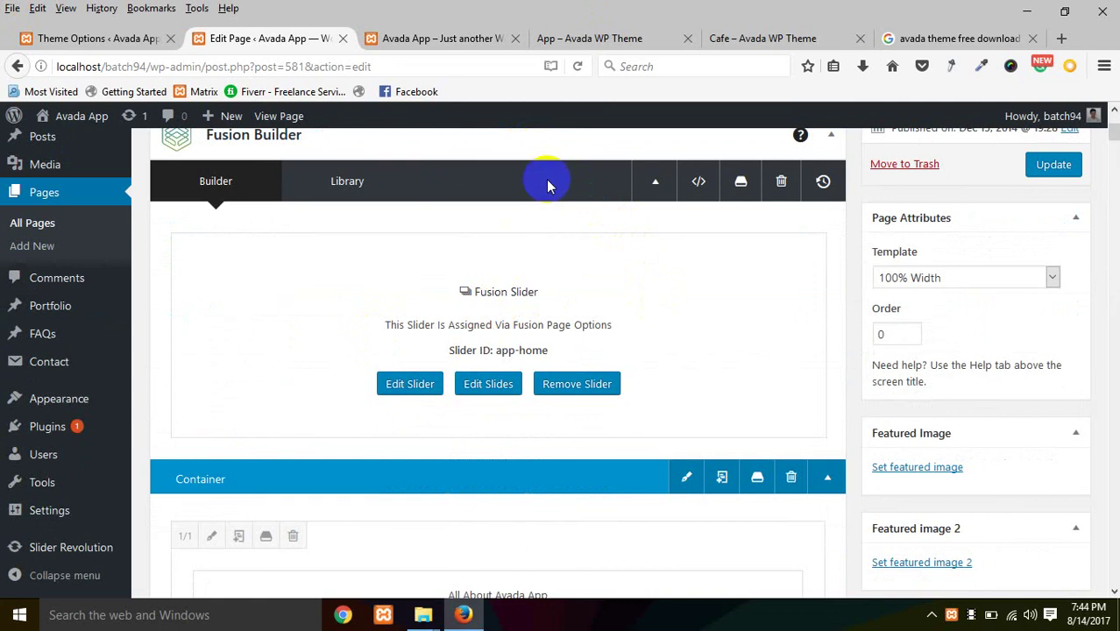
scroll(313, 280, "up", 2)
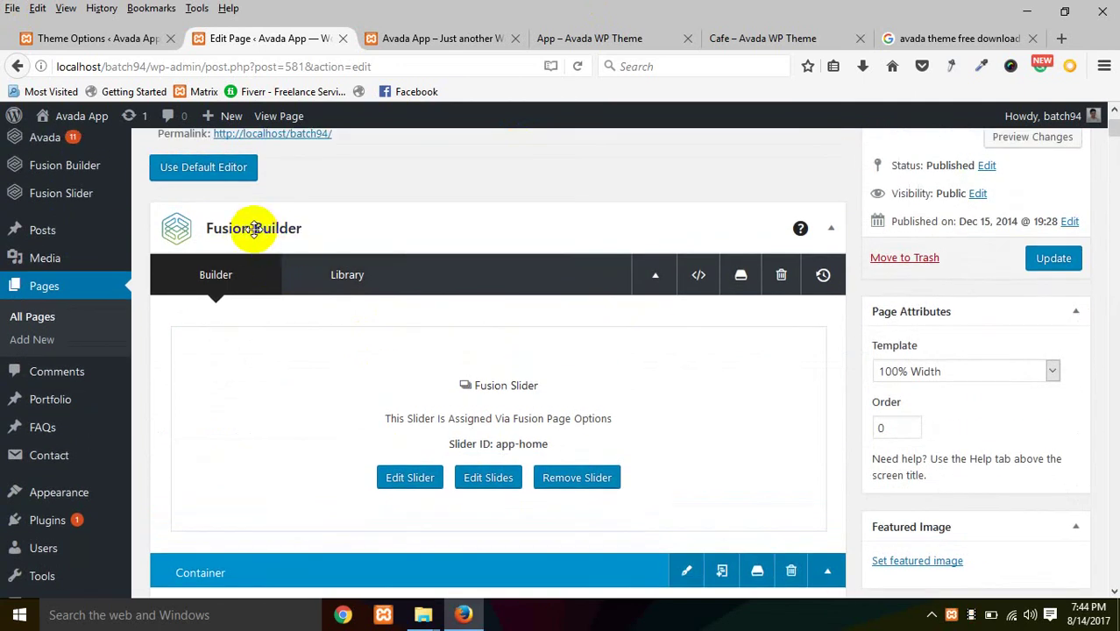
scroll(250, 225, "down", 5)
scroll(400, 228, "down", 3)
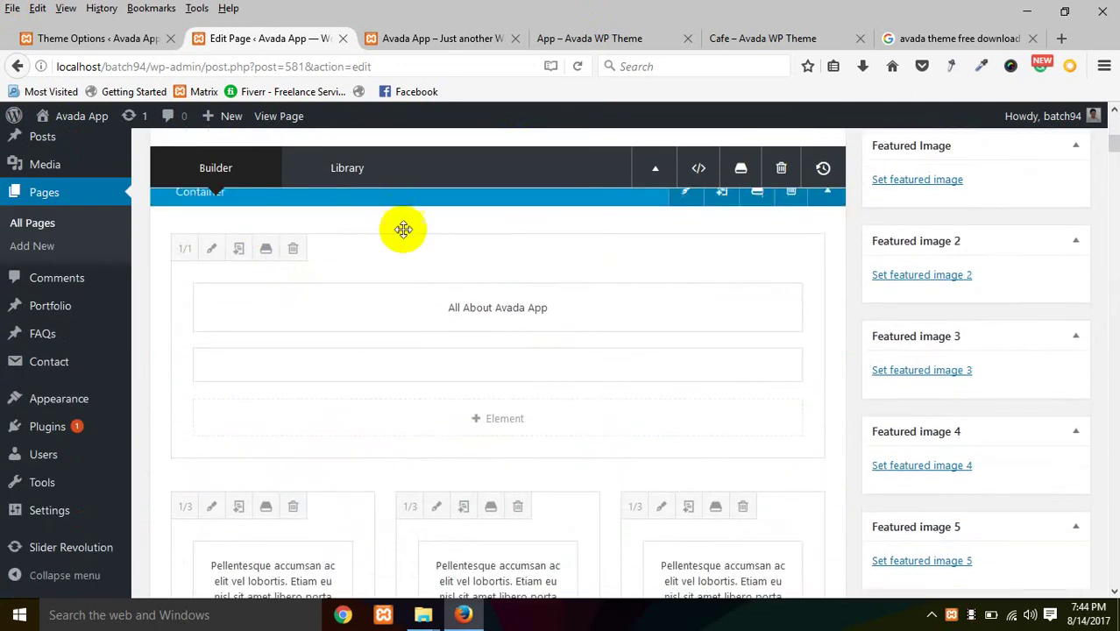
scroll(357, 288, "up", 2)
scroll(437, 298, "down", 3)
scroll(436, 298, "down", 7)
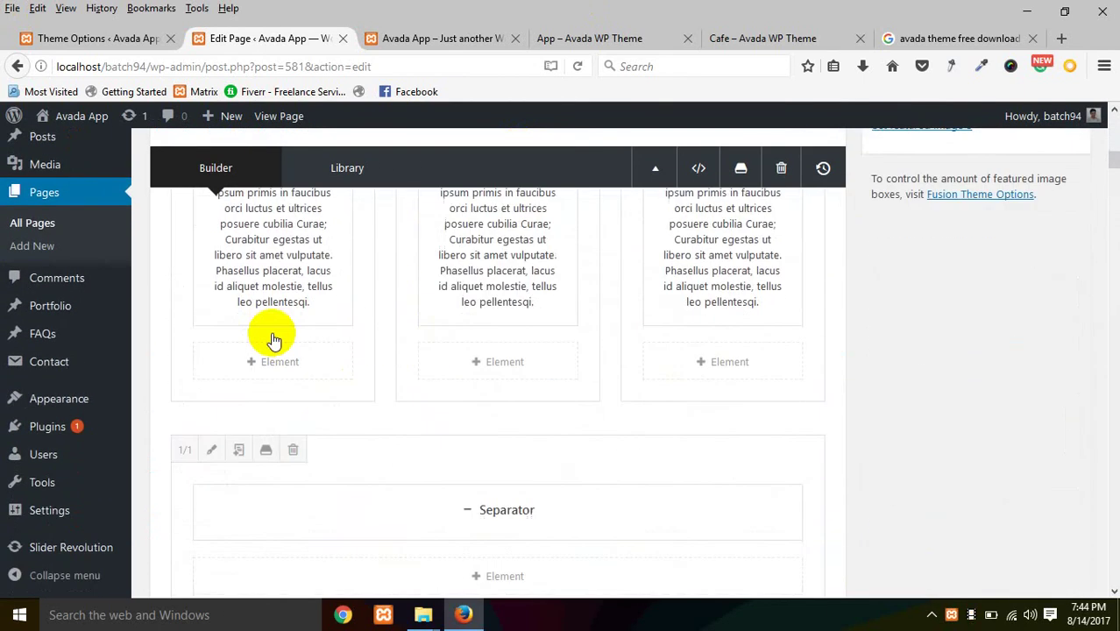
scroll(661, 346, "down", 8)
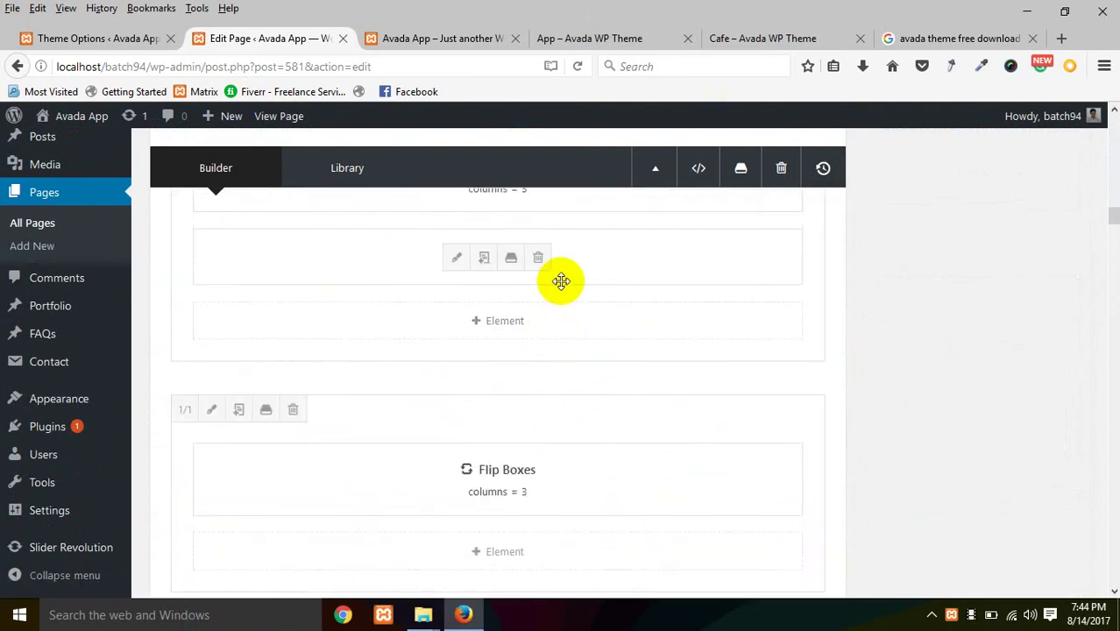
scroll(561, 281, "up", 2)
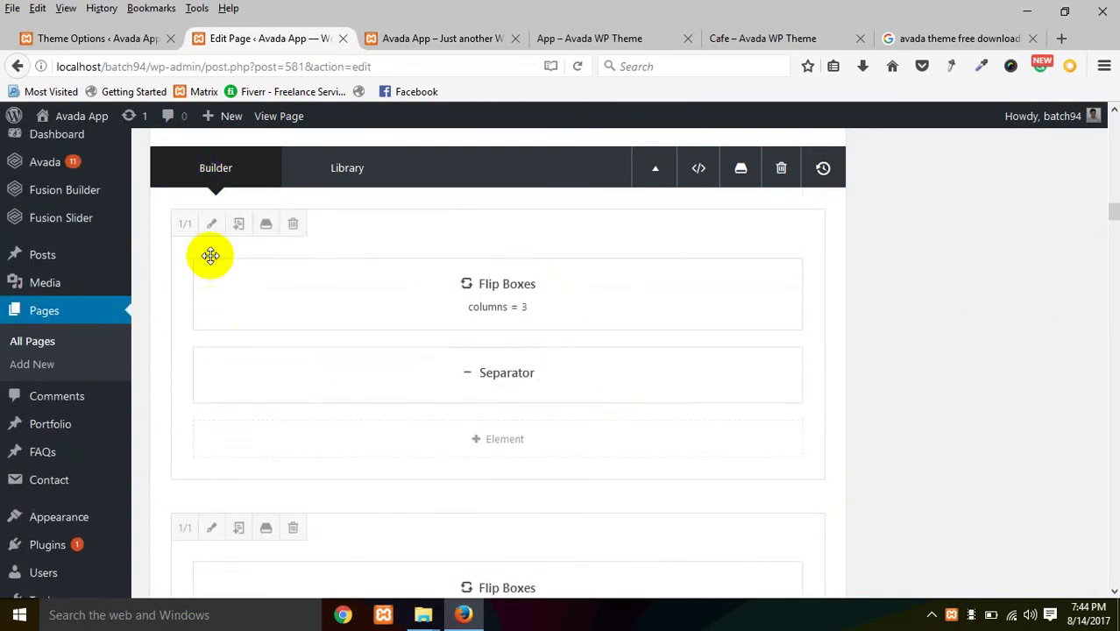
Step: Search Google for "avada theme themeforest" and open the Avada Responsive Multi-Purpose Theme listing on ThemeForest
left_click(928, 38)
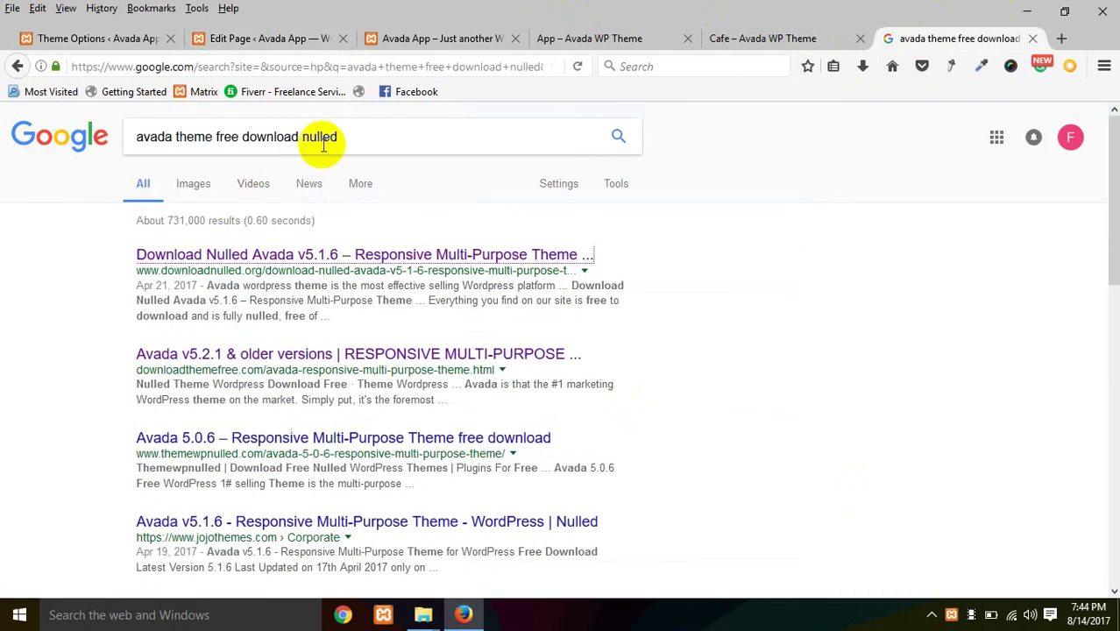
left_click_drag(336, 138, 212, 136)
key("BackSpace")
key("BackSpace")
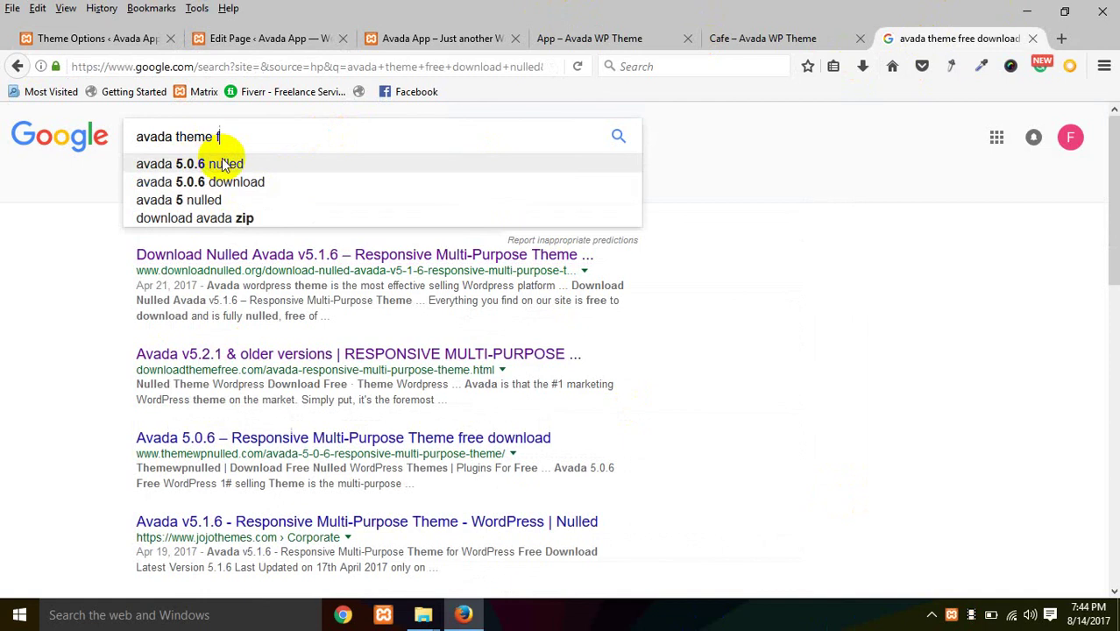
type("themefo")
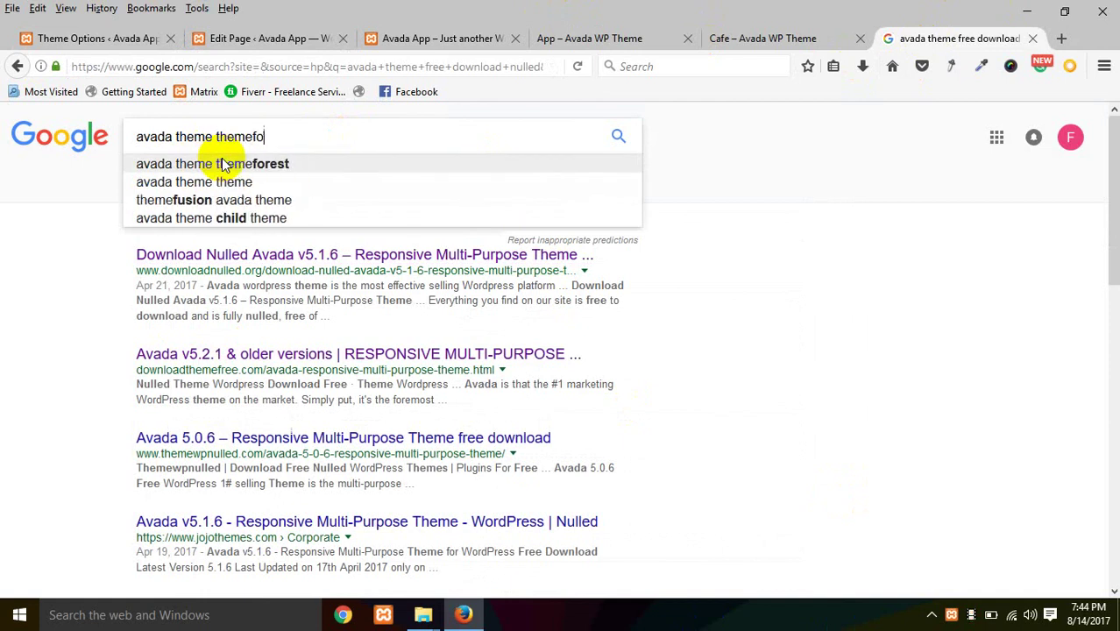
type("rest")
key("Return")
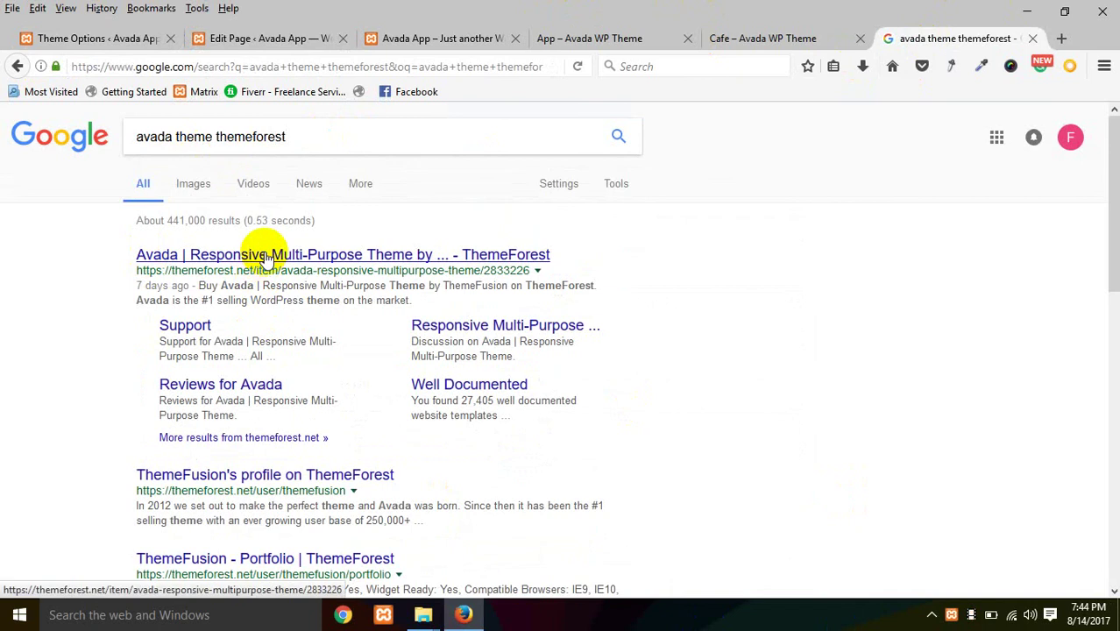
left_click(262, 257)
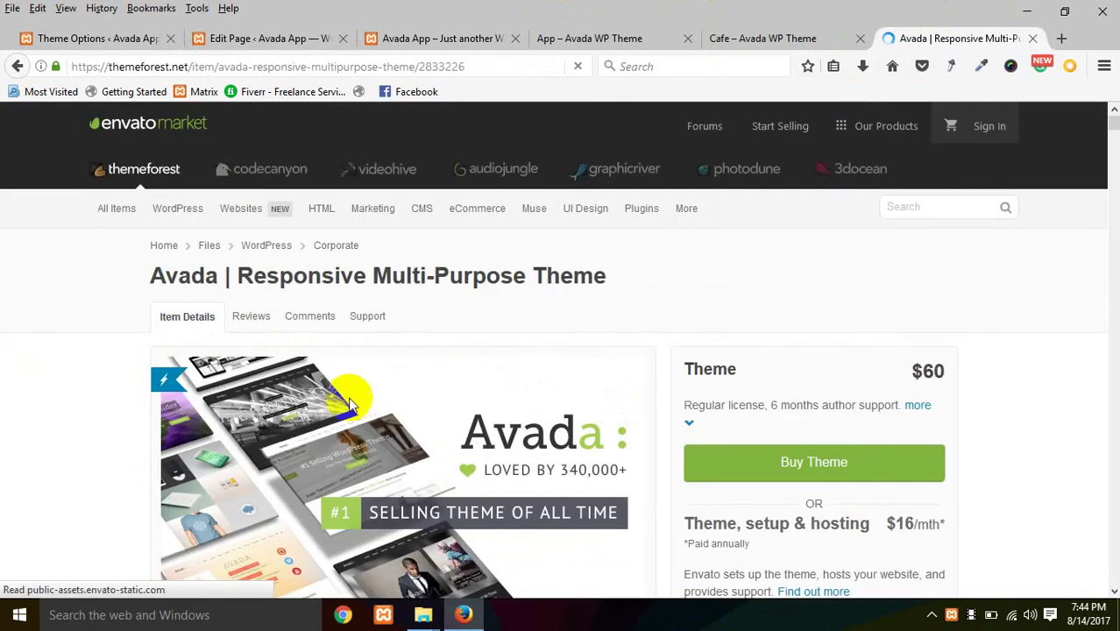
Step: Open Avada's live preview from its ThemeForest listing and remove the Envato Market frame
scroll(270, 412, "down", 3)
left_click(299, 392)
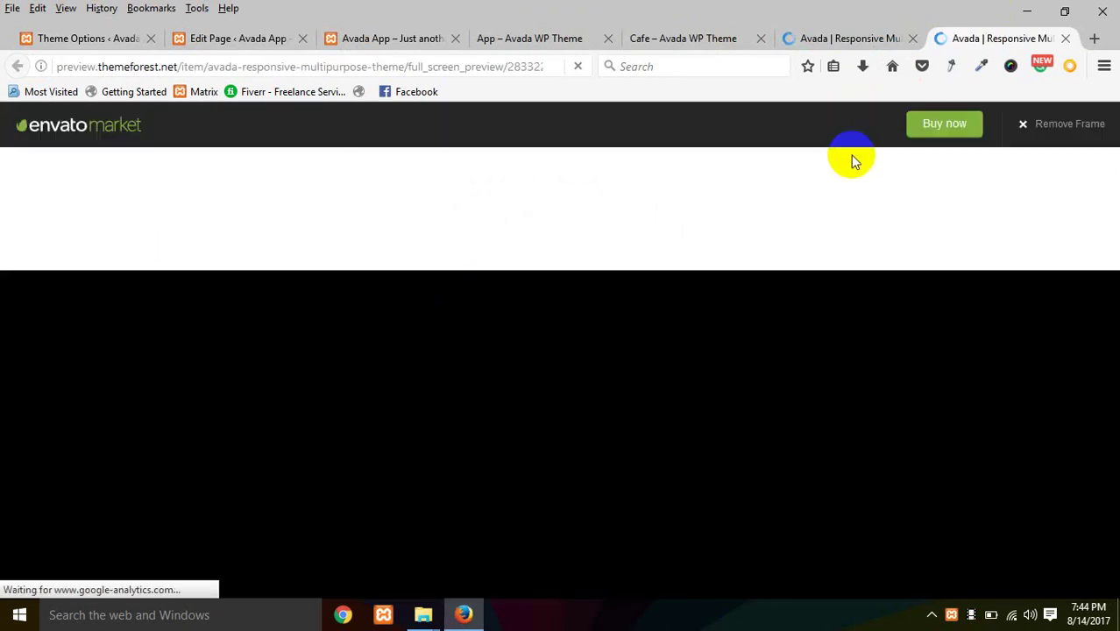
left_click(220, 453)
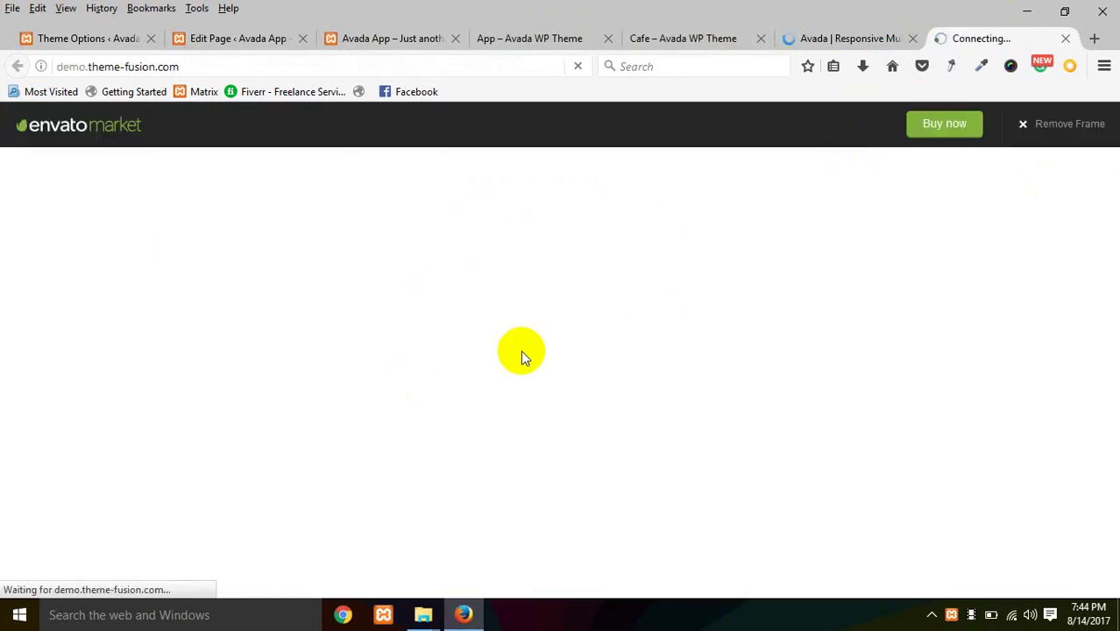
left_click(1083, 134)
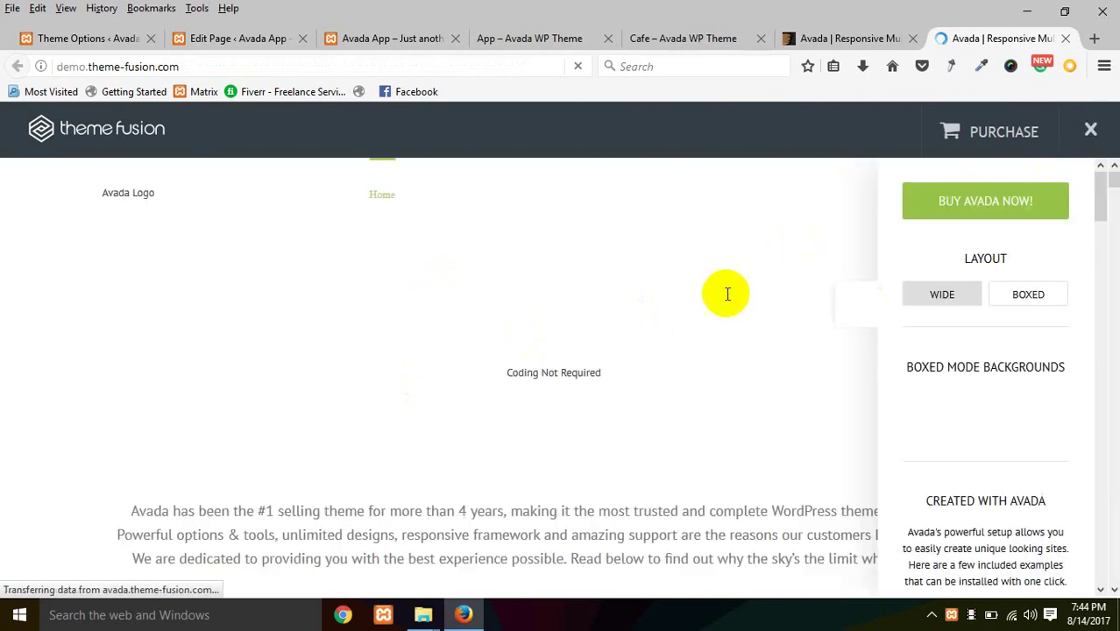
Step: Collapse the layout and background options panel on the Avada demo site
left_click(855, 309)
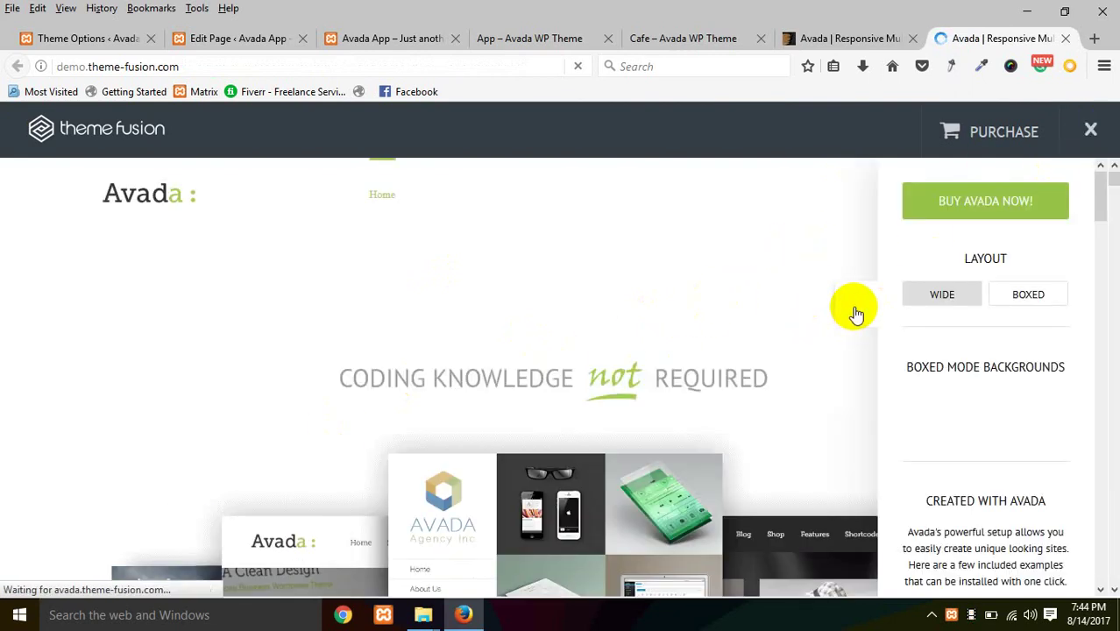
left_click(856, 305)
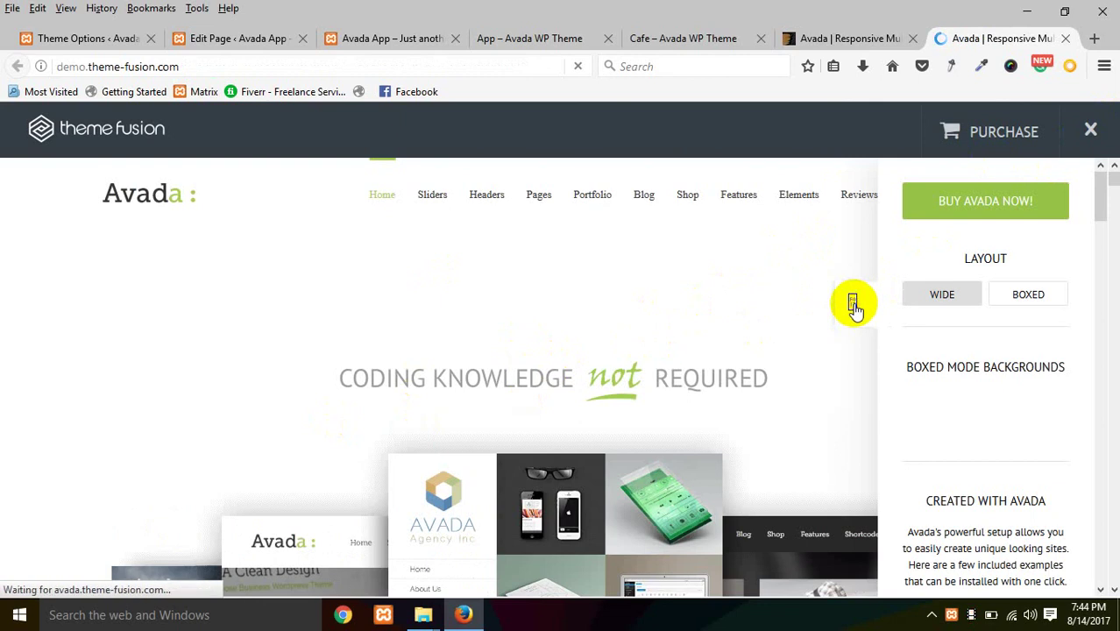
mouse_move(805, 206)
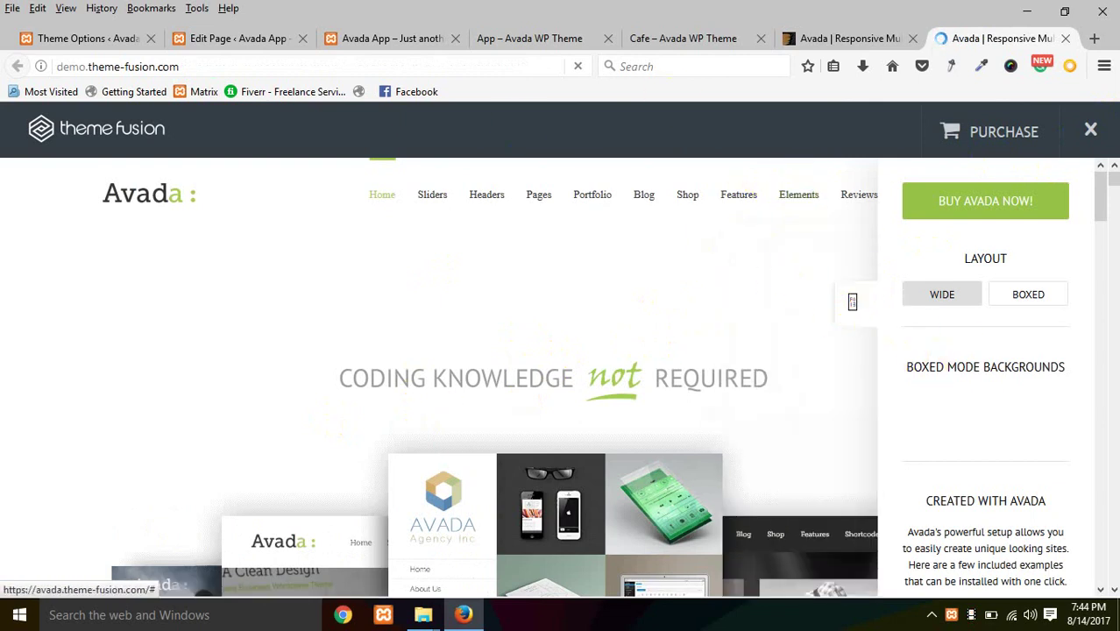
left_click(70, 362)
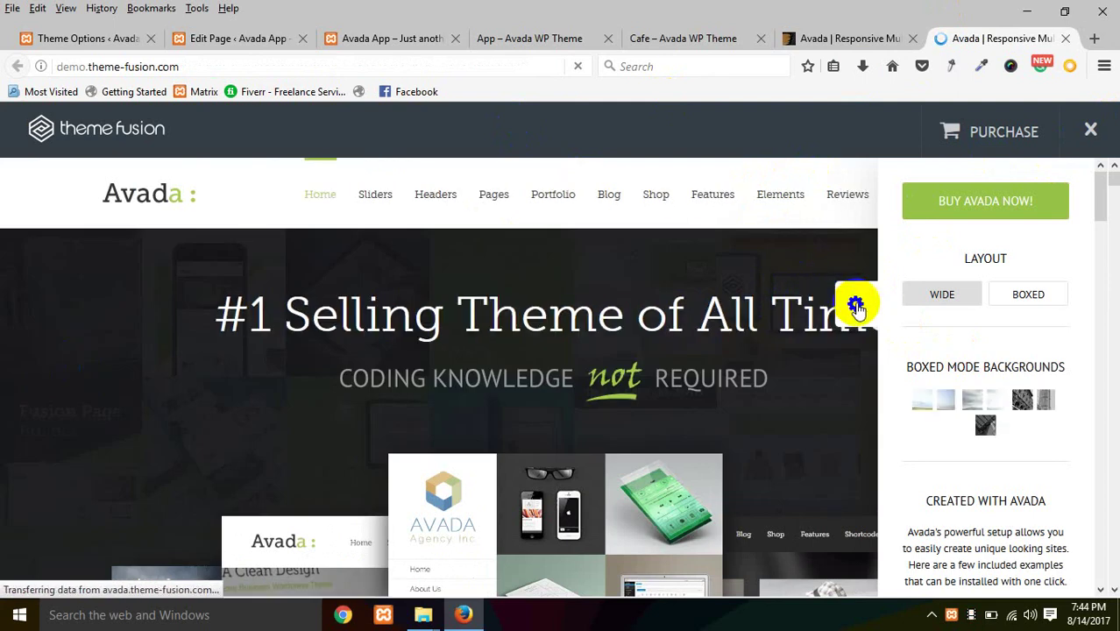
left_click(852, 302)
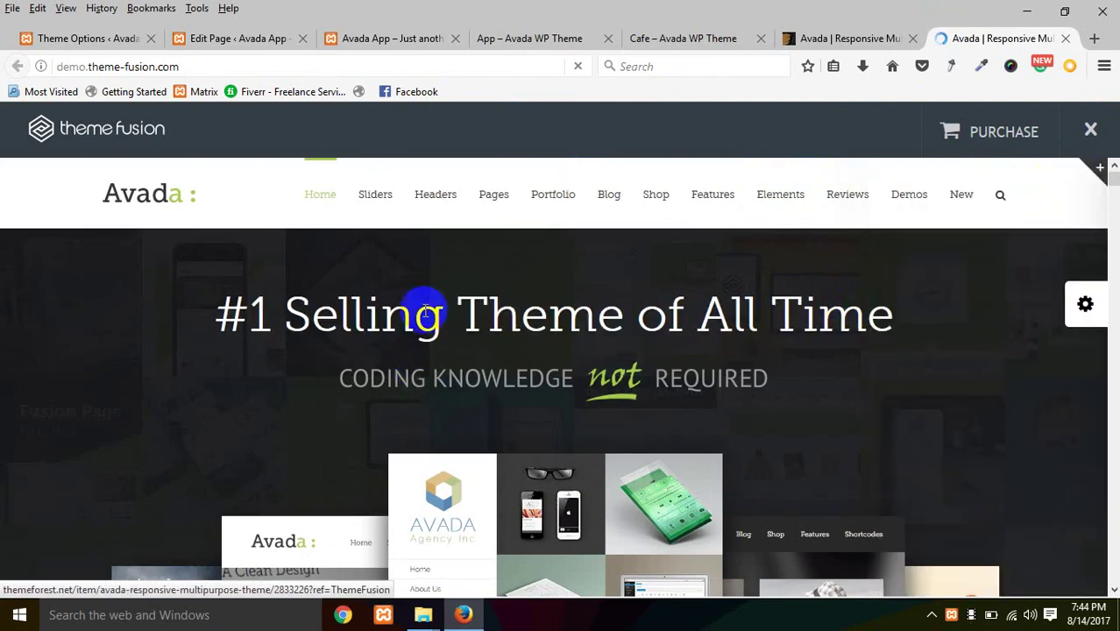
Step: Look over the demo site's home page and the entries listed under Demos and Elements
scroll(915, 199, "down", 3)
mouse_move(915, 200)
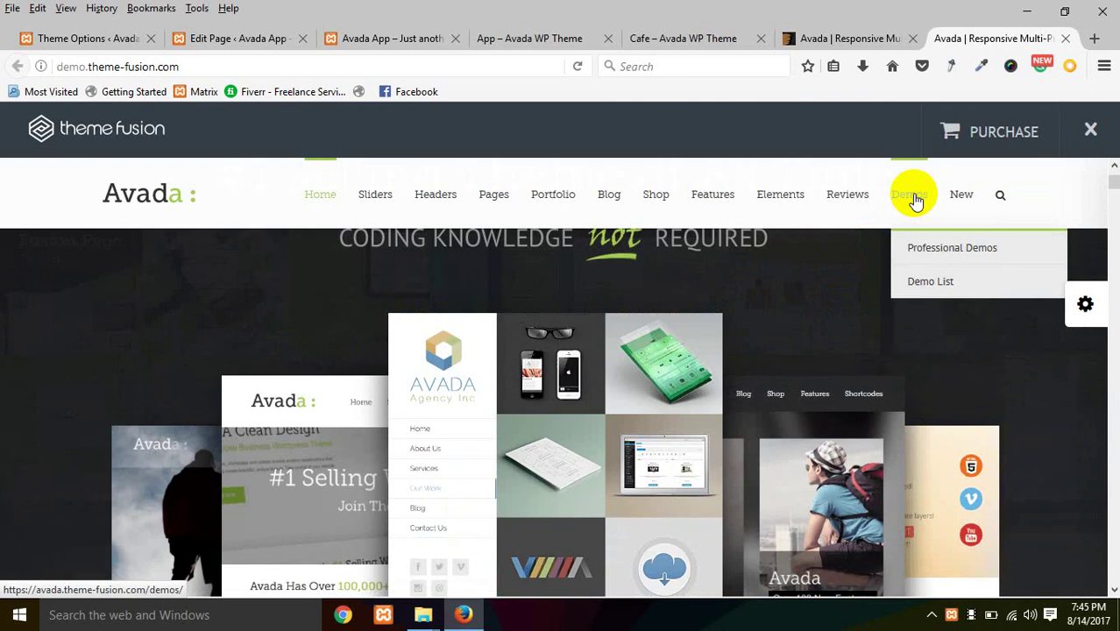
scroll(650, 295, "up", 3)
mouse_move(778, 205)
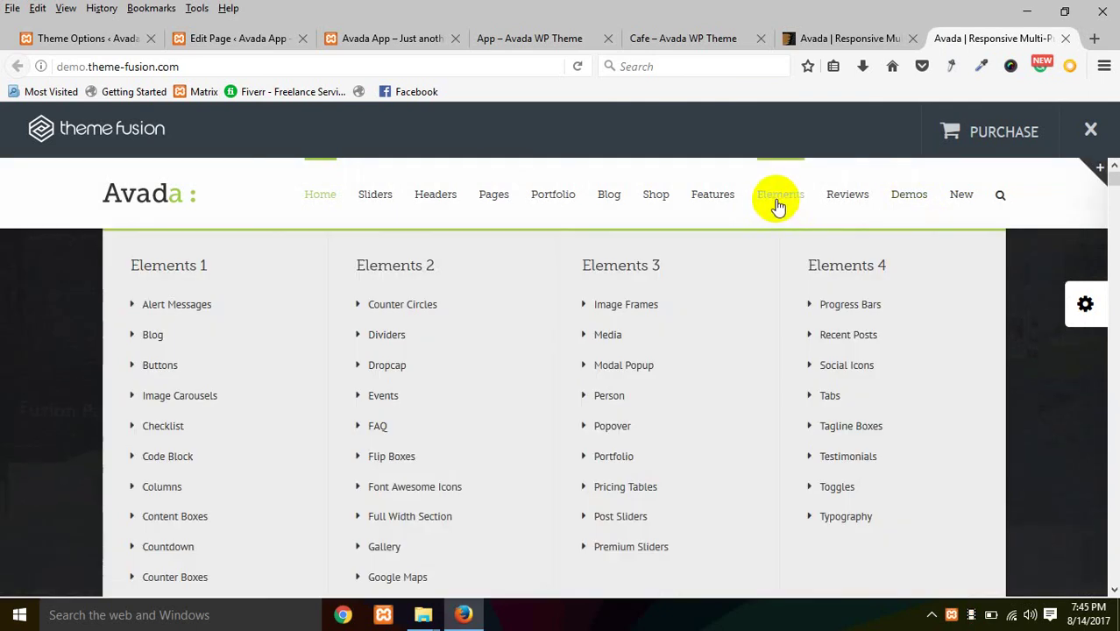